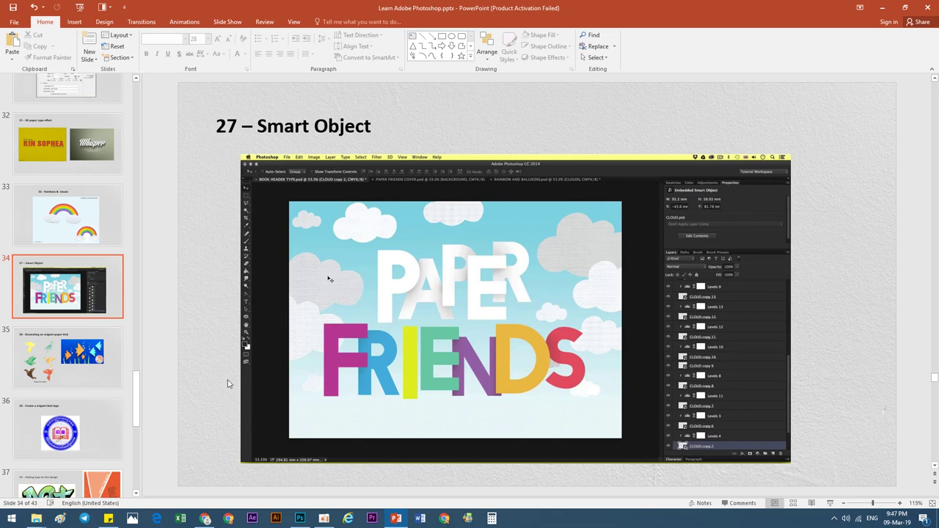
Step: Leave the '27 – Smart Object' slide for Chrome and open the 'Manage complexity and working smart Ep27/33' video
click(391, 309)
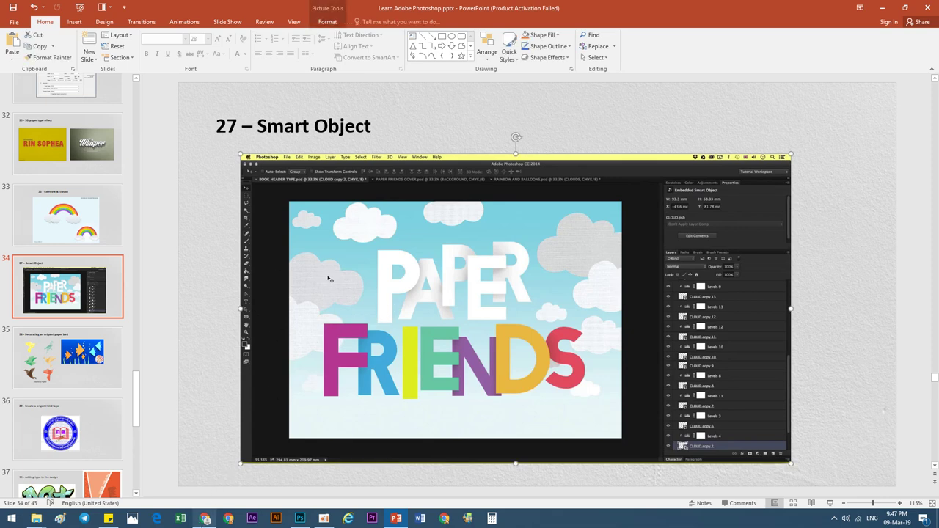
click(204, 518)
click(320, 155)
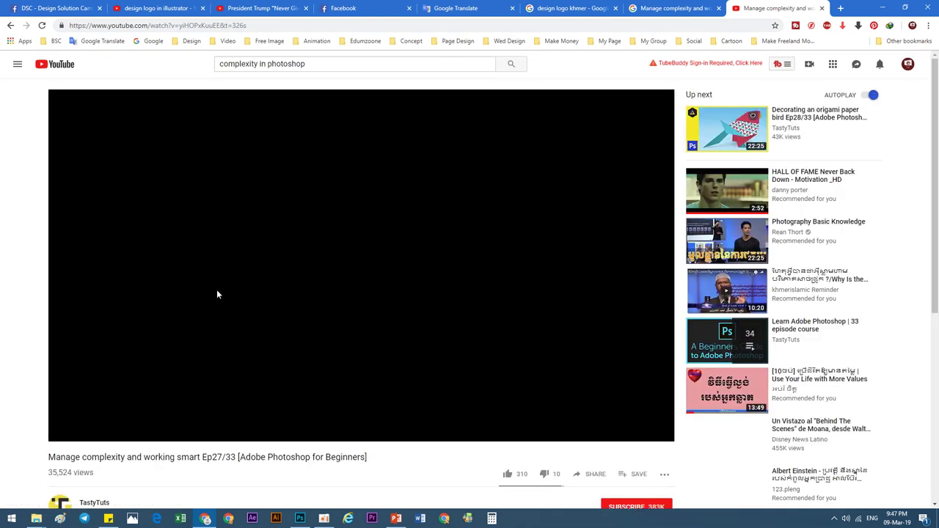
Step: Scroll the Ep27 watch page, then briefly play and pause the lesson near 5:27
scroll(257, 290, down, 2)
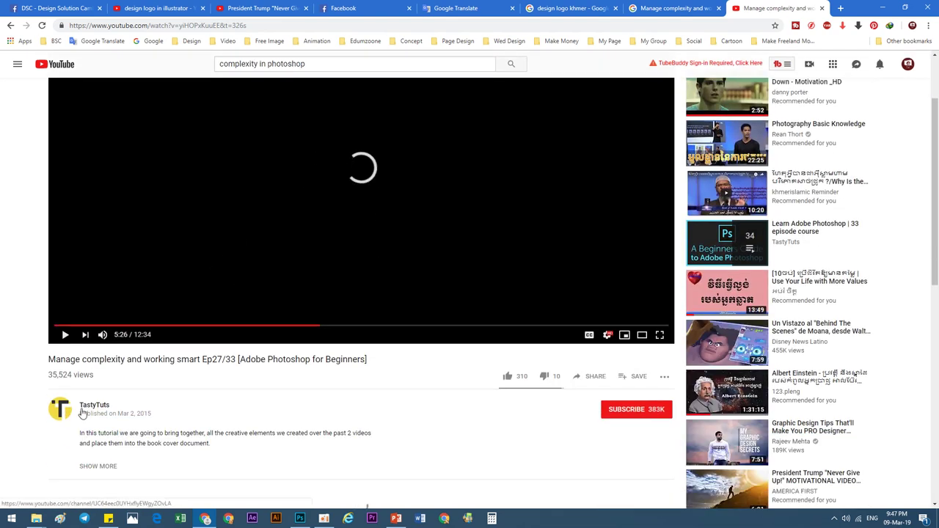
scroll(294, 345, up, 2)
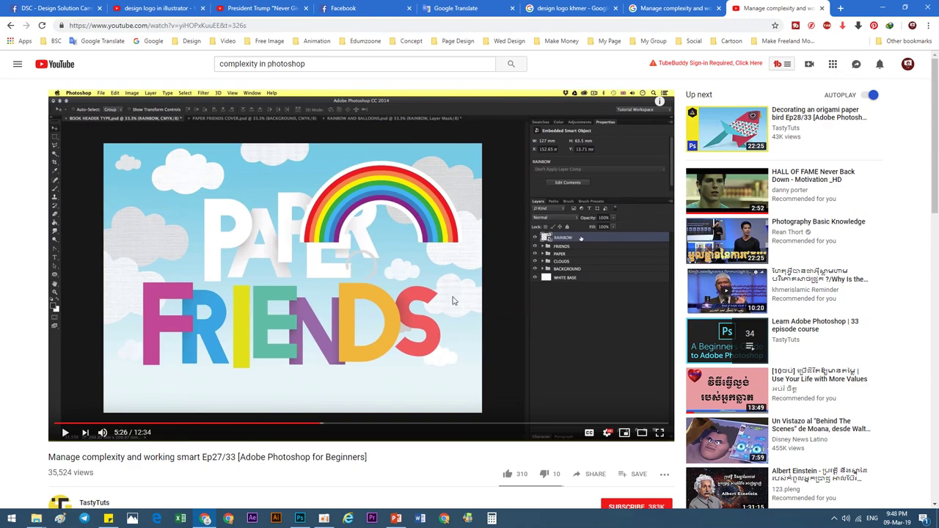
scroll(452, 301, down, 2)
scroll(433, 297, up, 2)
scroll(431, 297, down, 2)
scroll(431, 297, down, 2)
scroll(431, 297, up, 3)
click(422, 285)
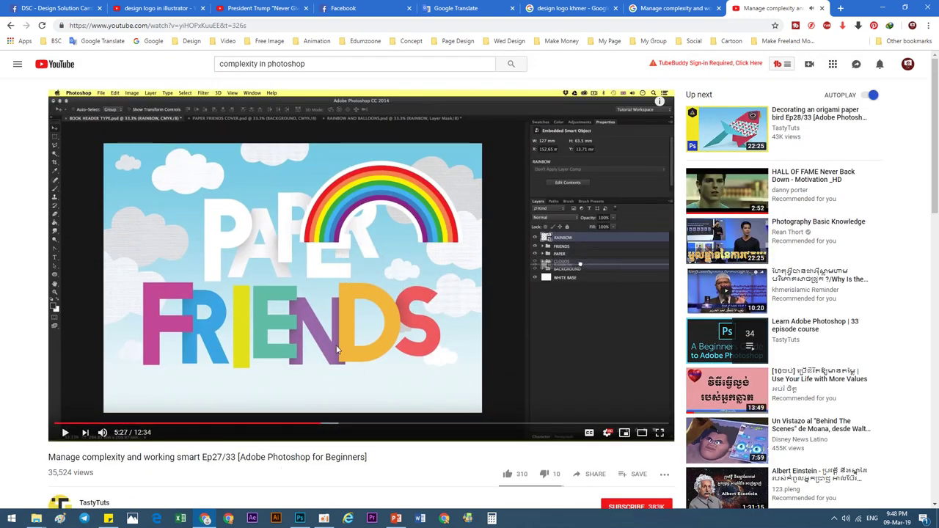
Step: Select the channel name, skim the comments, then bring Photoshop to the front
scroll(336, 350, down, 1)
scroll(336, 350, down, 2)
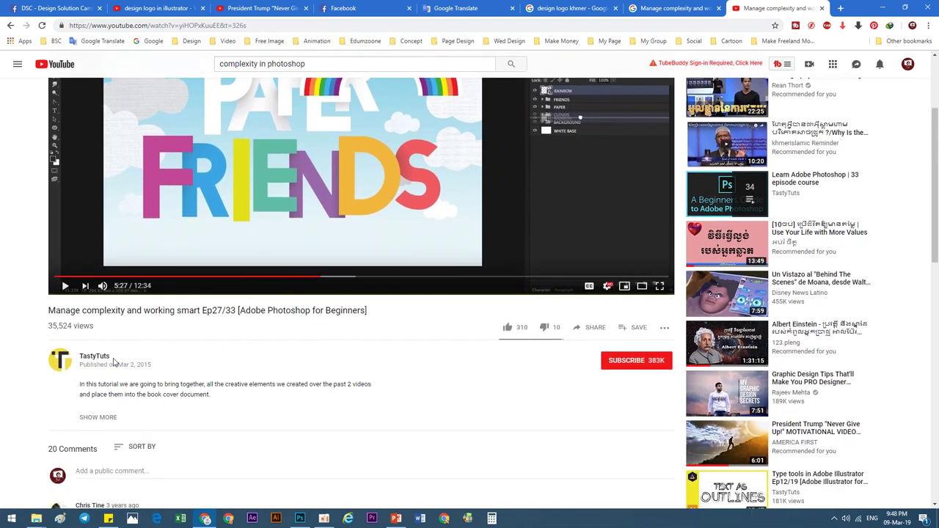
drag(113, 360, 80, 357)
scroll(143, 357, down, 3)
scroll(178, 369, down, 2)
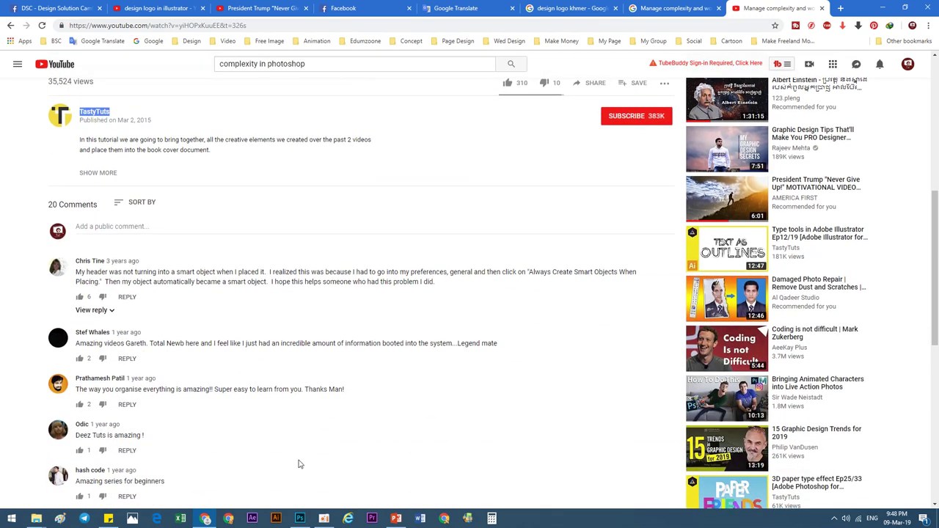
click(299, 518)
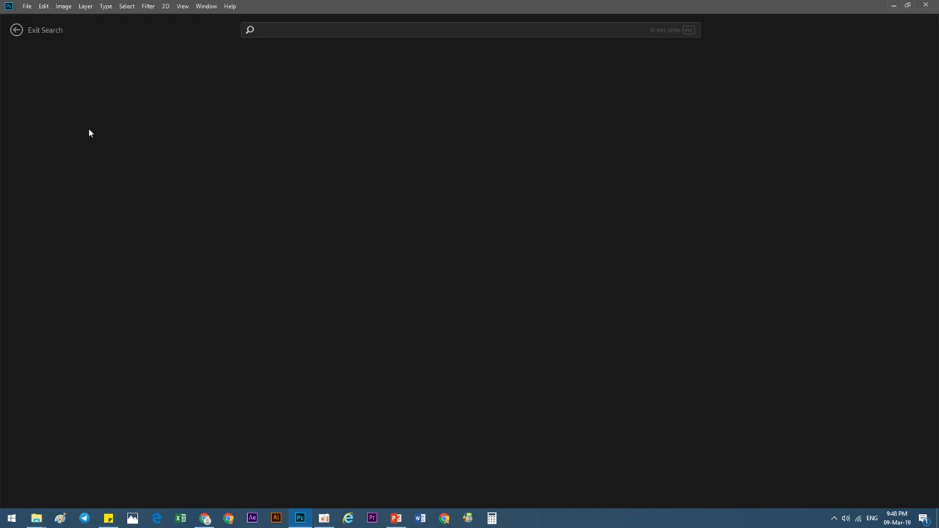
click(24, 6)
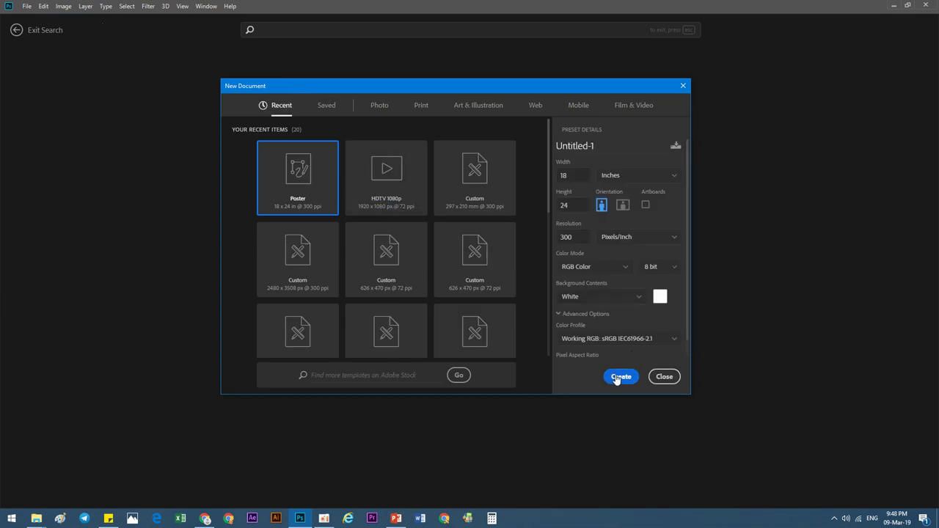
click(618, 376)
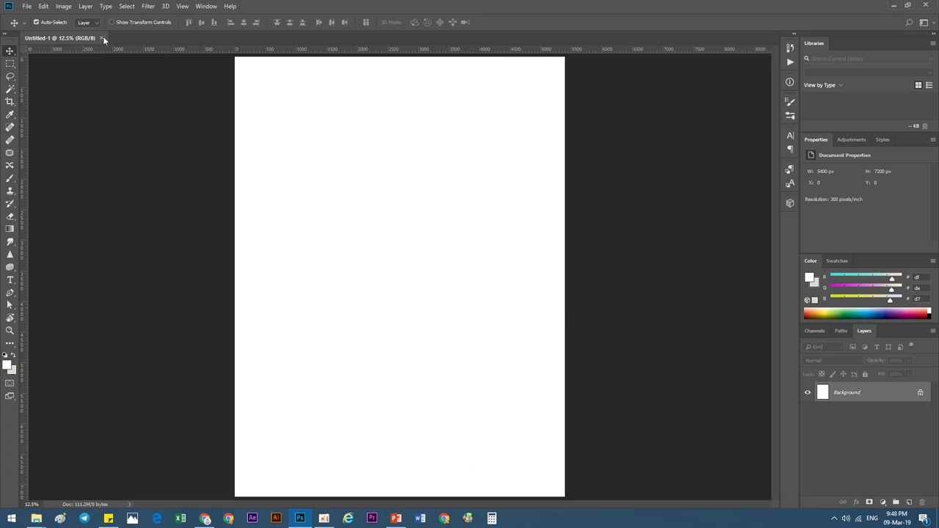
click(103, 37)
mouse_move(36, 519)
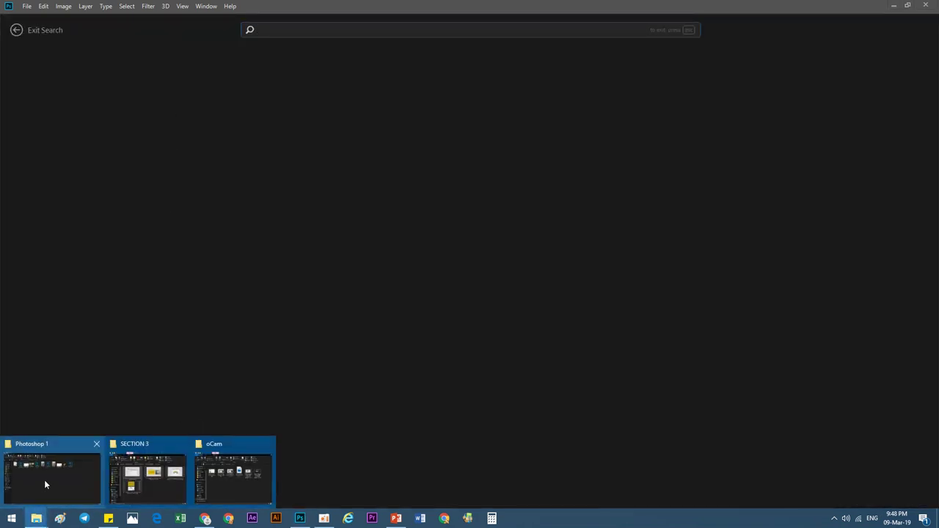
Step: Go from the Photoshop 1 folder up to Adobe Photoshop and open 25.psd
click(44, 479)
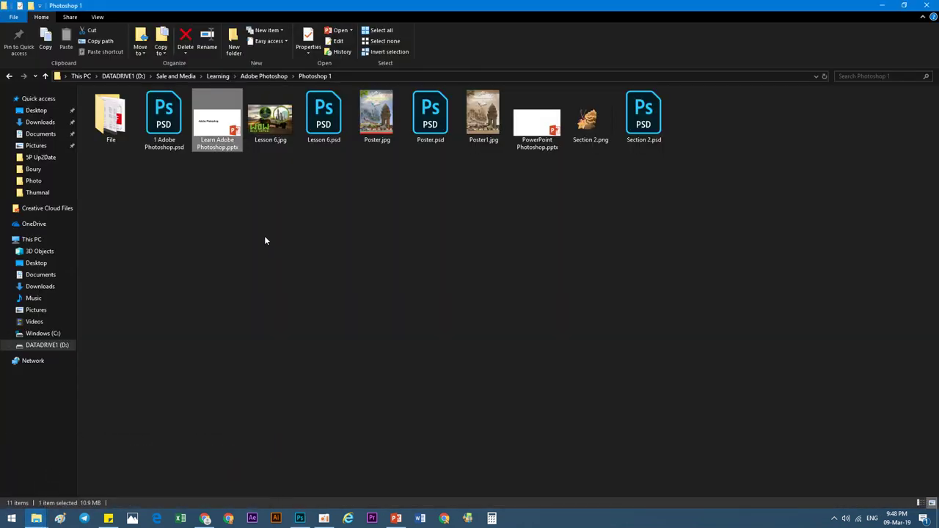
click(265, 77)
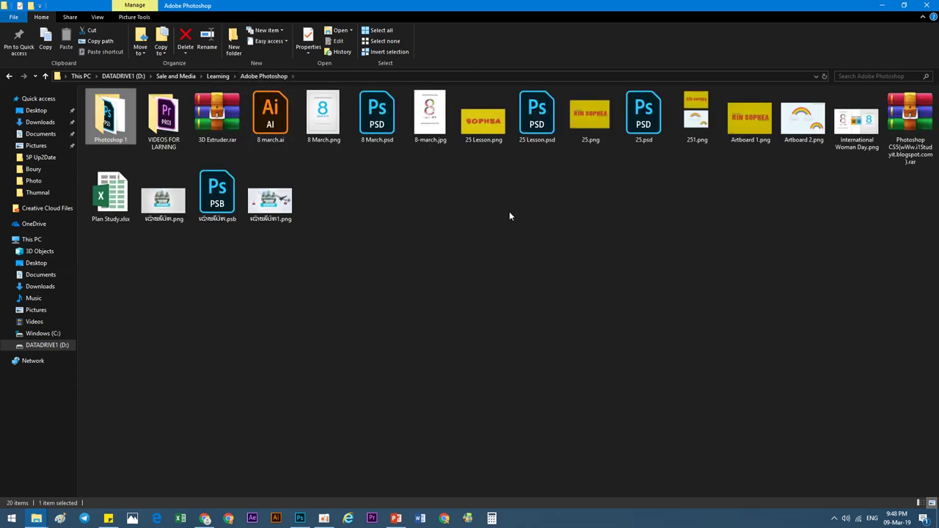
click(707, 136)
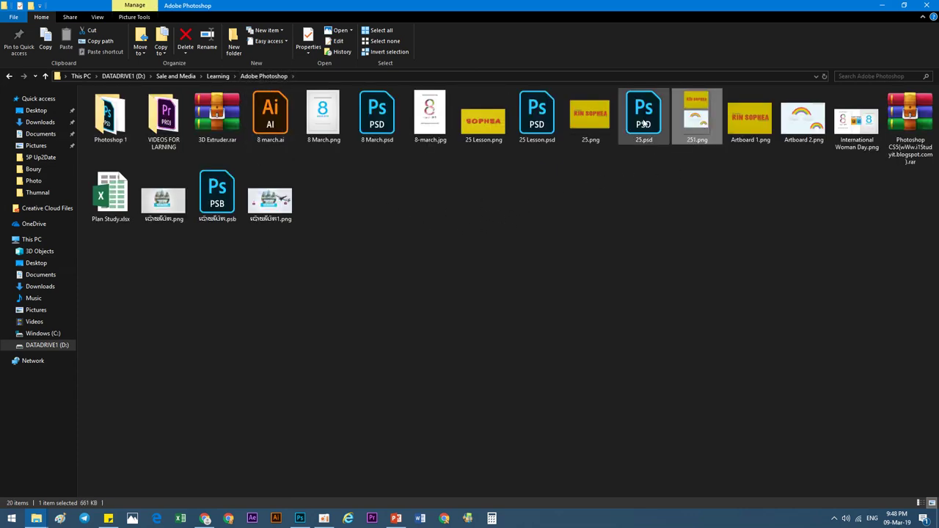
click(643, 125)
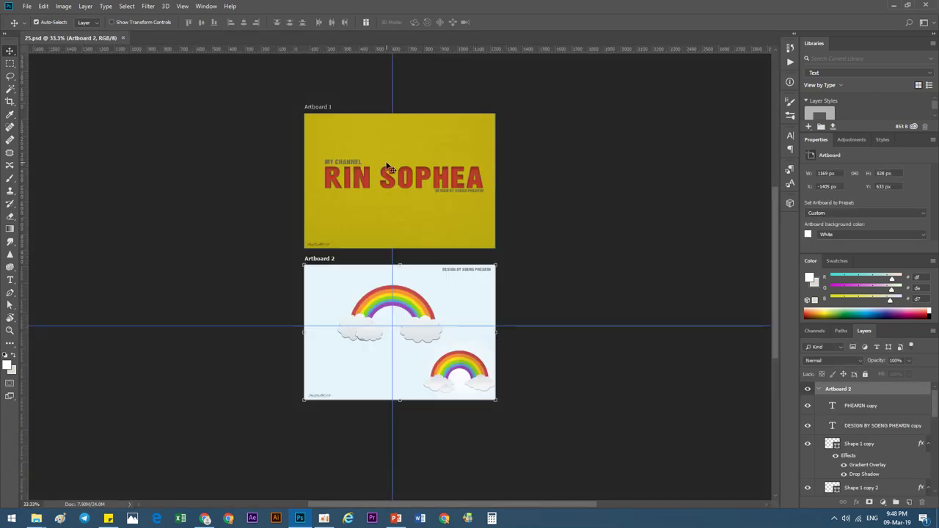
Step: Deselect the artboard layers in 25.psd and switch to the Artboard Tool
click(438, 341)
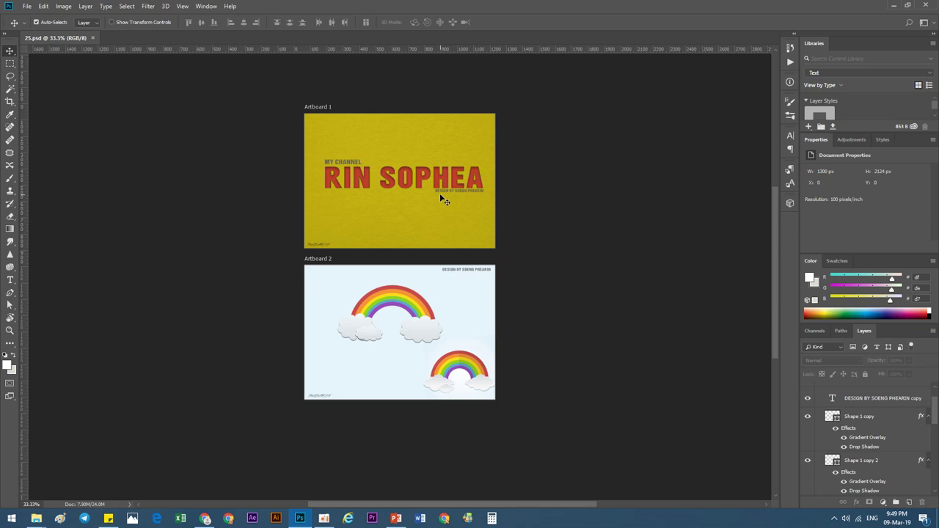
click(426, 341)
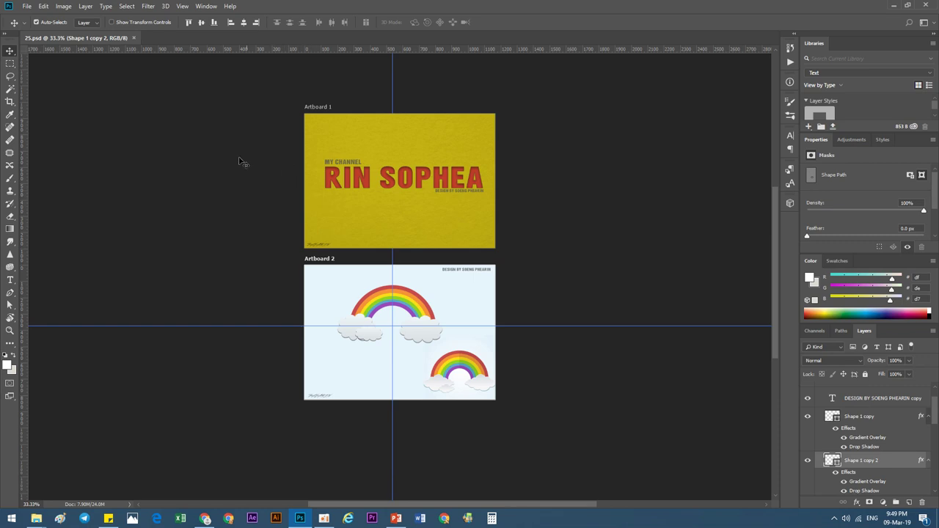
right_click(9, 54)
click(47, 61)
key(v)
click(373, 356)
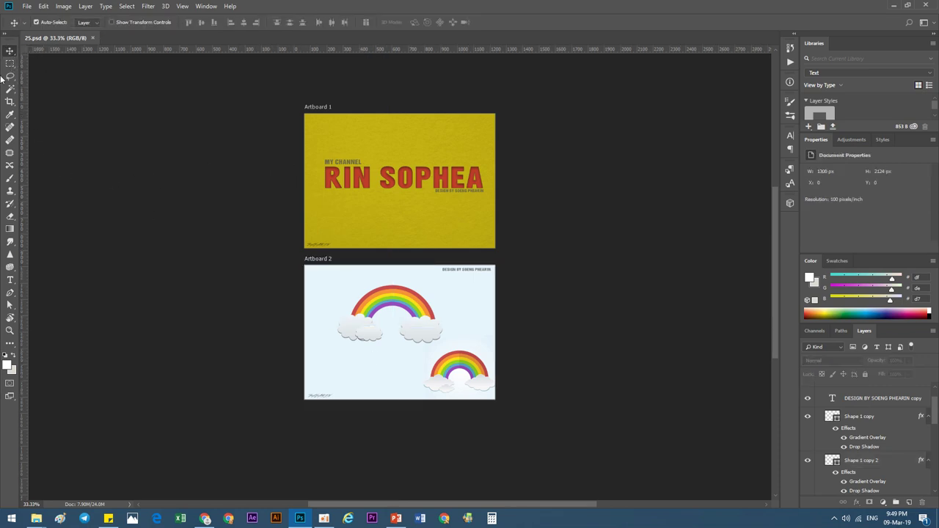
right_click(9, 58)
click(23, 61)
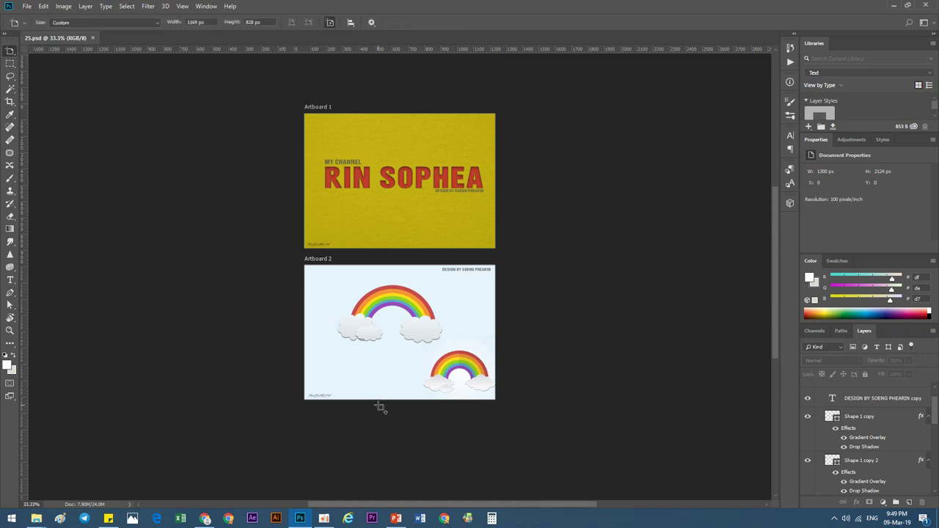
Step: Undo a misplaced artboard and add Artboard 3 directly below Artboard 2
click(388, 428)
key(ctrl+z)
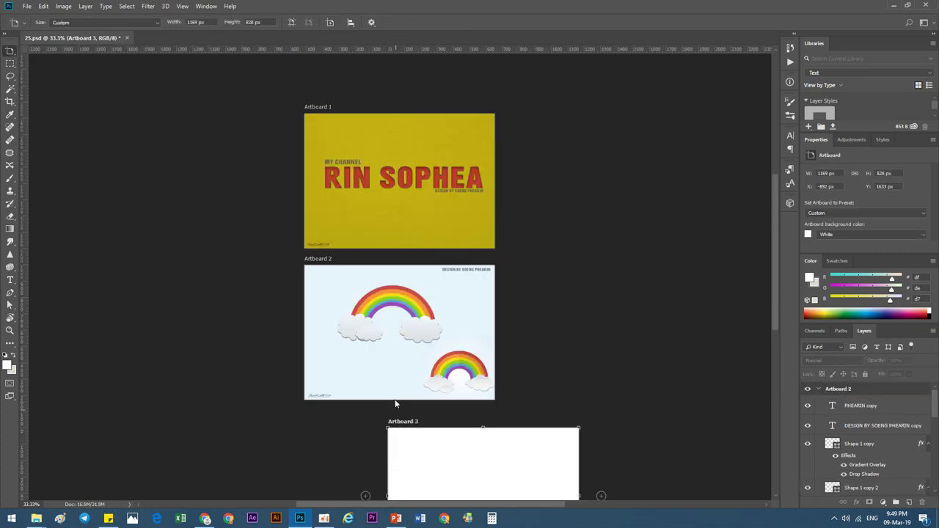
click(329, 26)
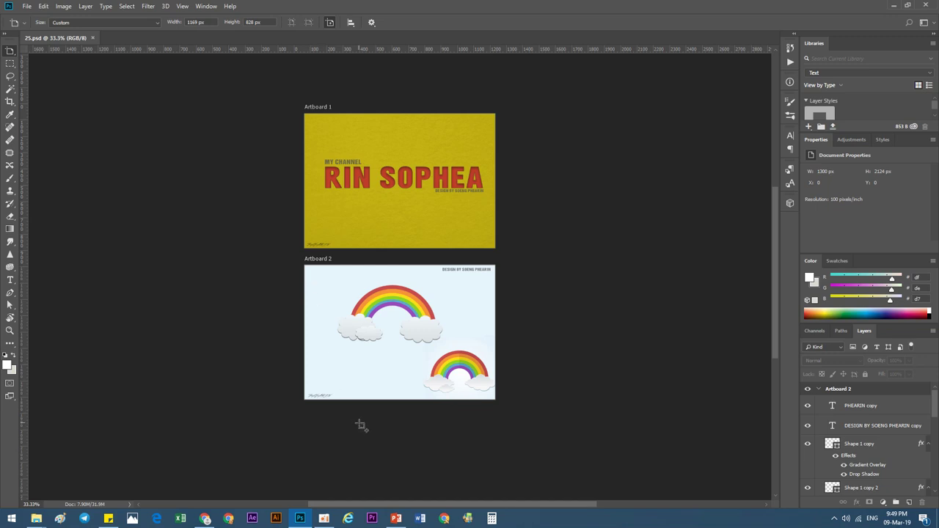
scroll(440, 345, down, 2)
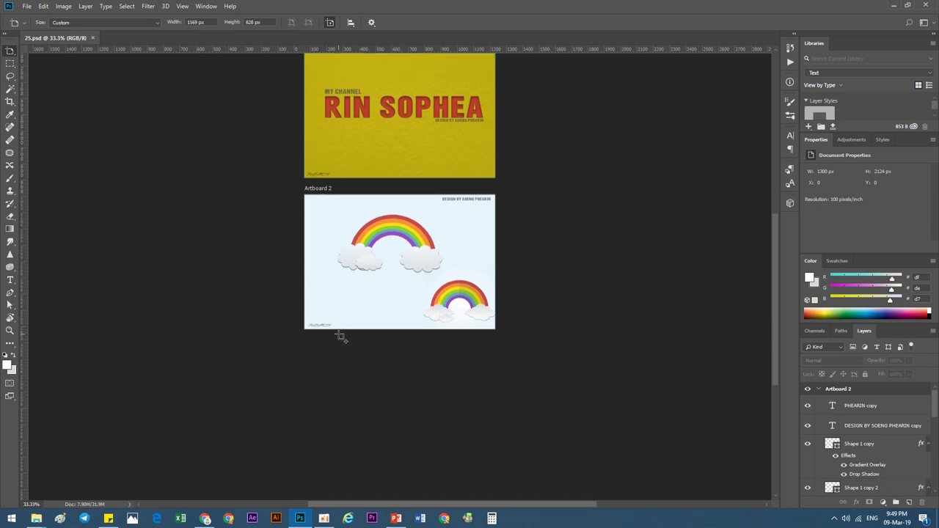
click(301, 336)
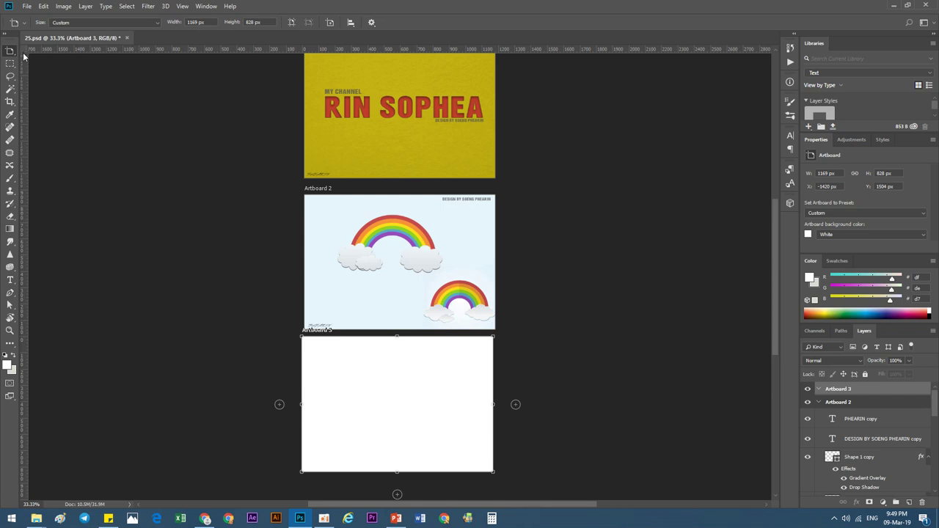
scroll(308, 356, down, 1)
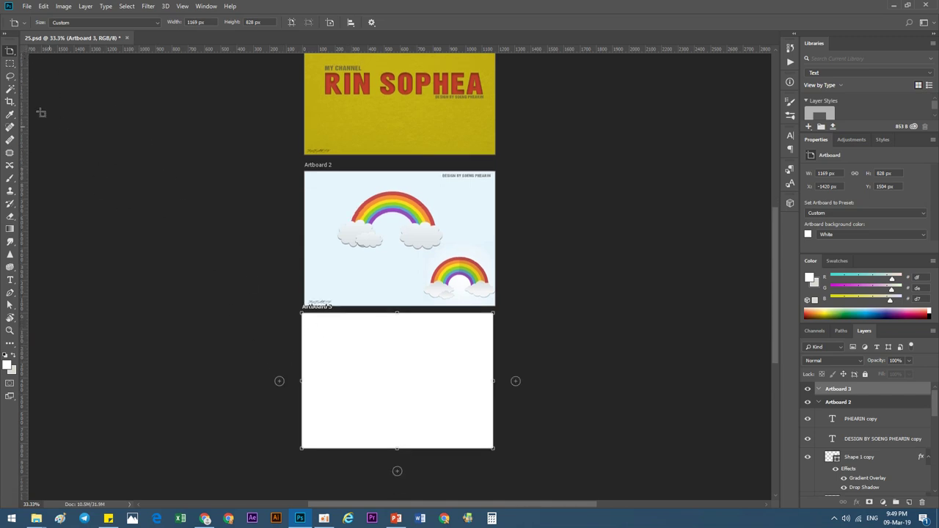
Step: Return to the Move Tool, then copy the Photoshop screenshot from the PowerPoint slide
right_click(16, 55)
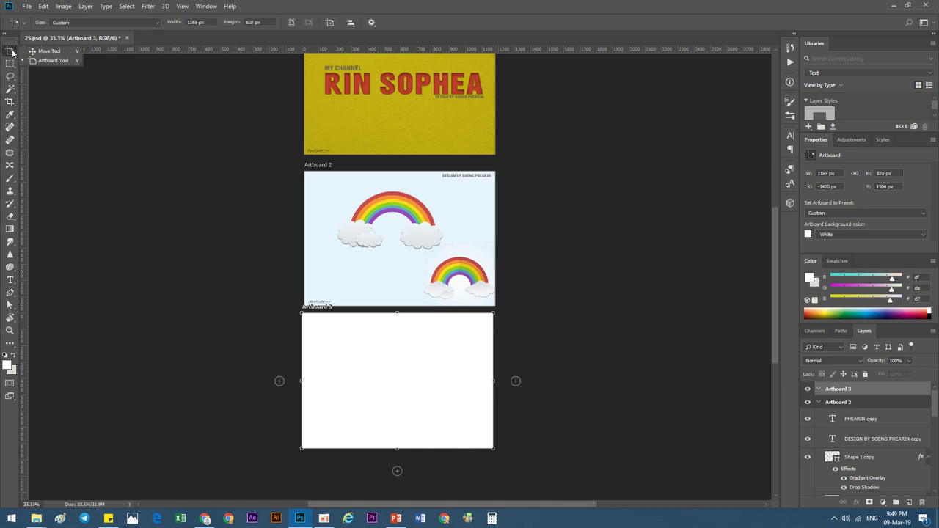
click(31, 53)
click(195, 205)
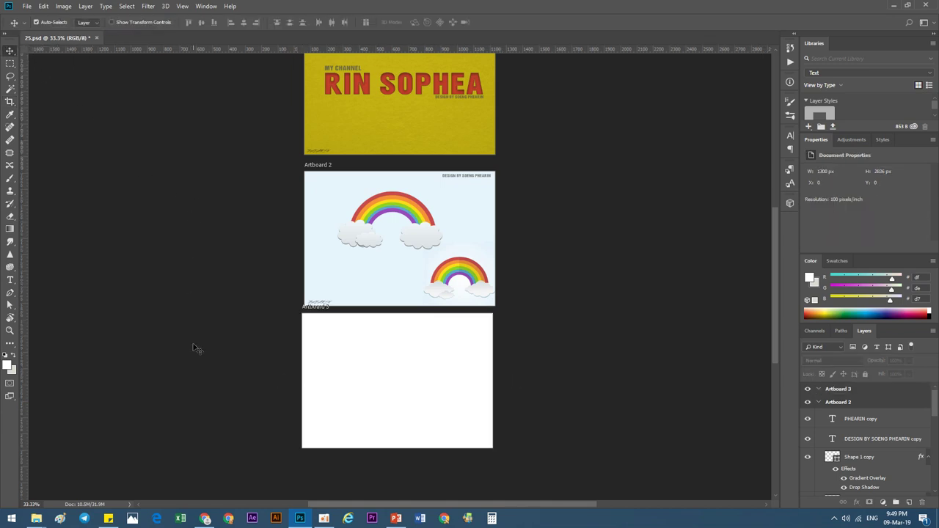
click(396, 518)
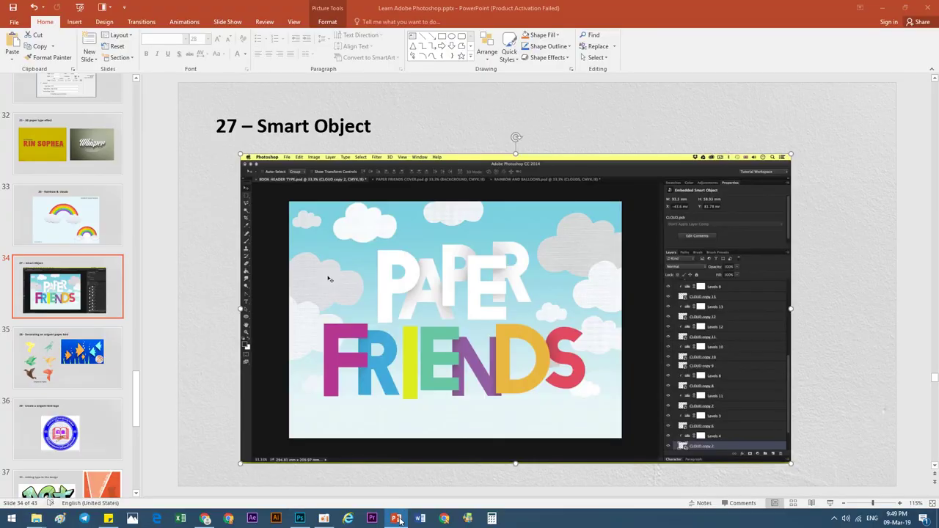
right_click(441, 308)
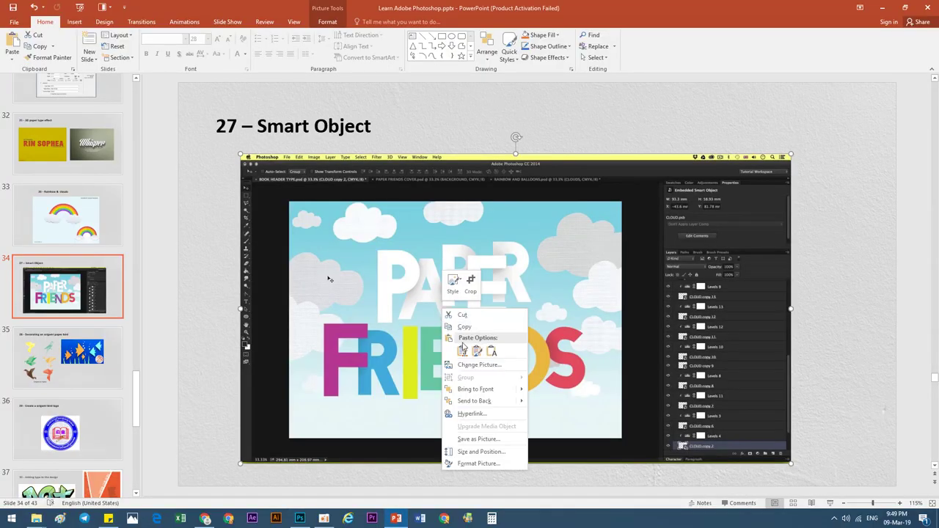
click(463, 329)
Step: Paste the Paper Friends screenshot as Layer 4 and position it near Artboard 3's top
click(300, 517)
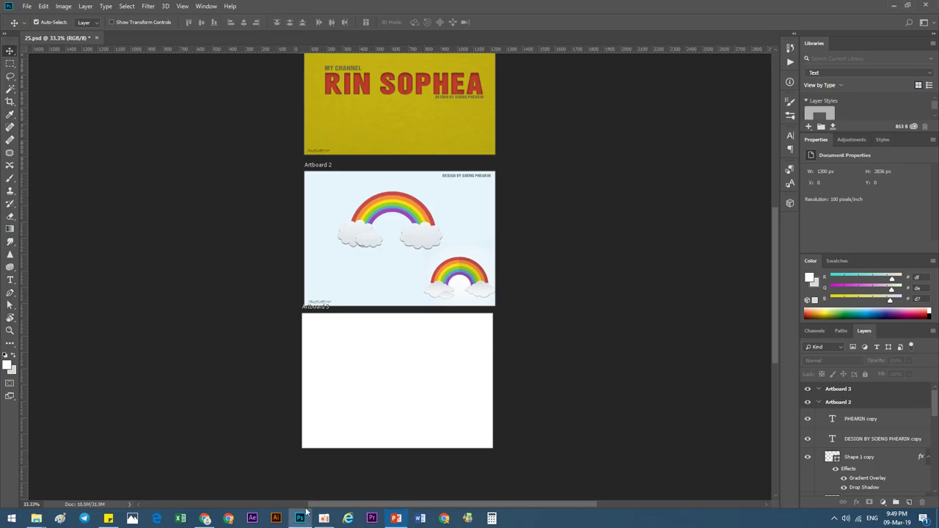
key(ctrl+v)
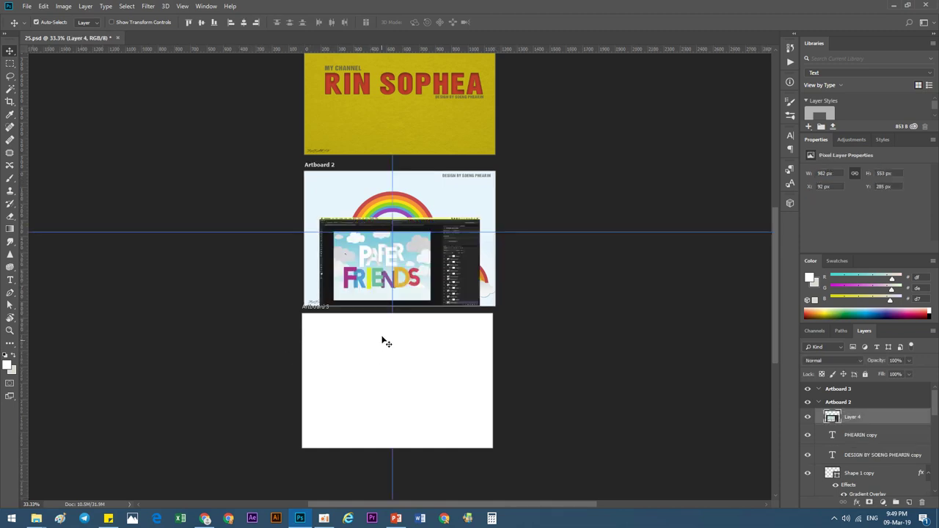
drag(420, 302, 413, 422)
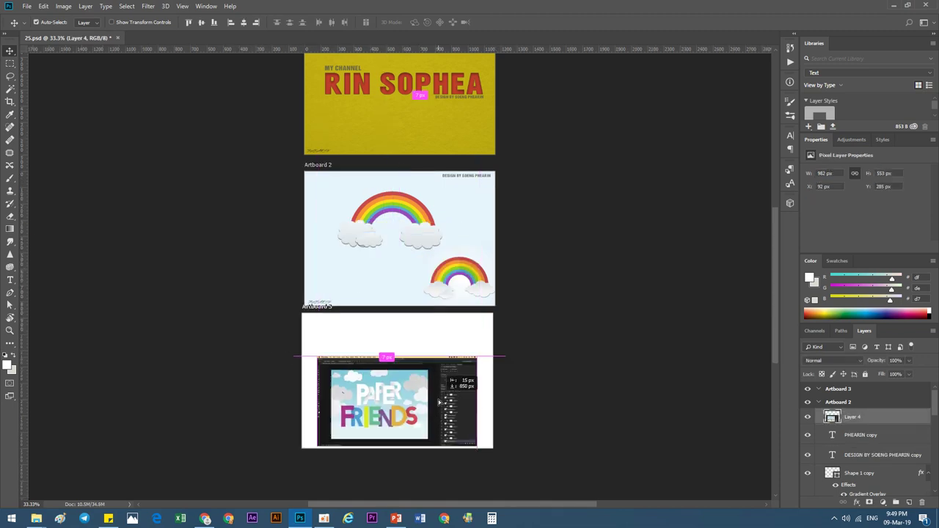
scroll(413, 422, up, 5)
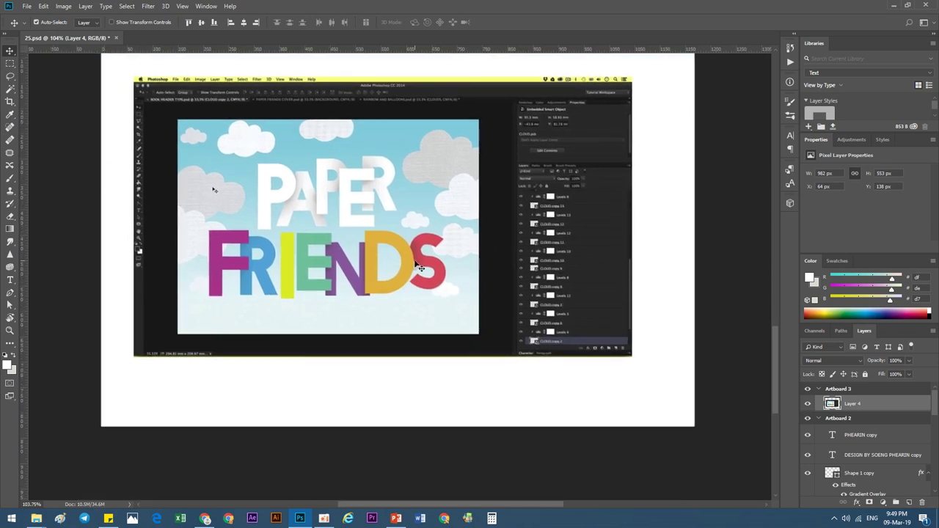
drag(364, 328, 357, 330)
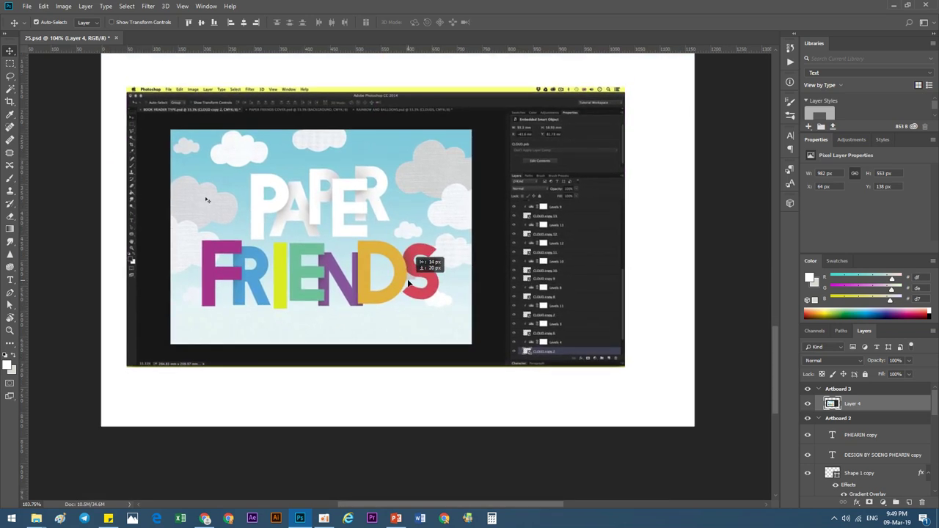
scroll(293, 299, up, 2)
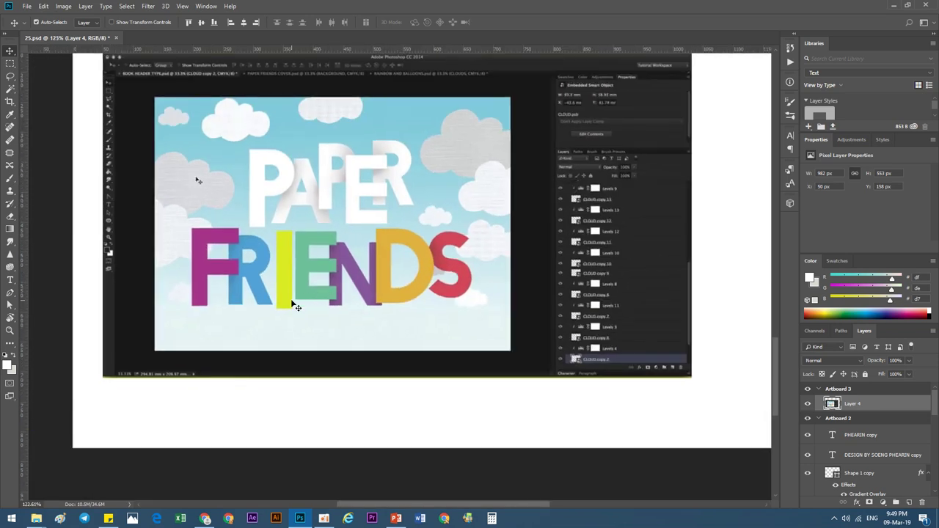
Step: Start a text box below the screenshot on Artboard 3 and select its contents
click(325, 430)
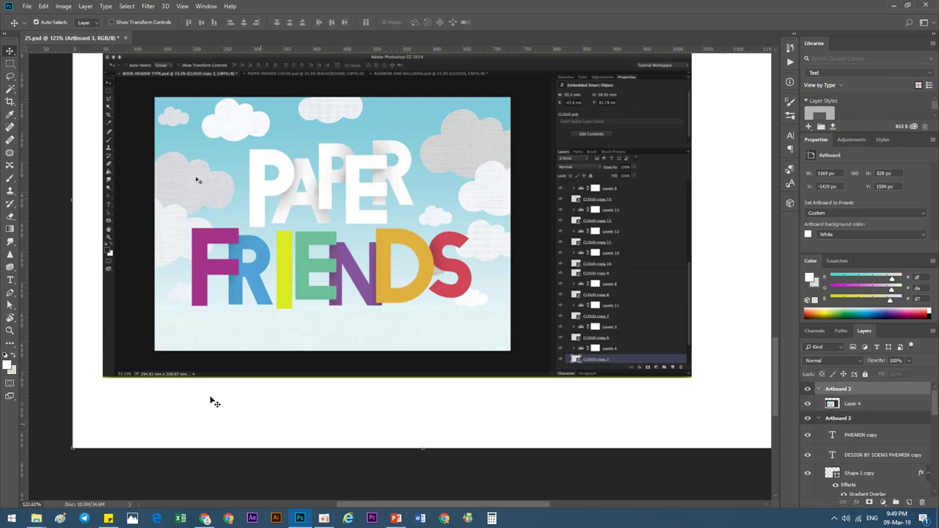
click(11, 279)
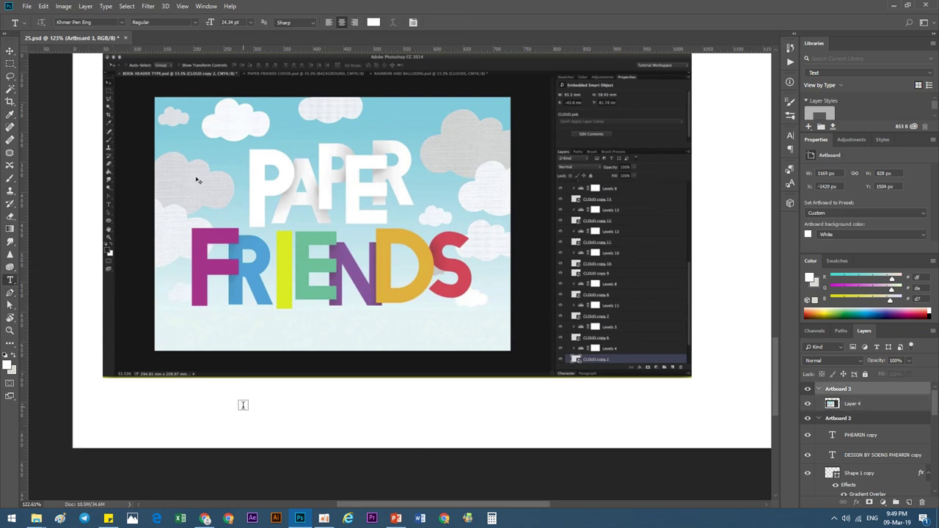
click(290, 423)
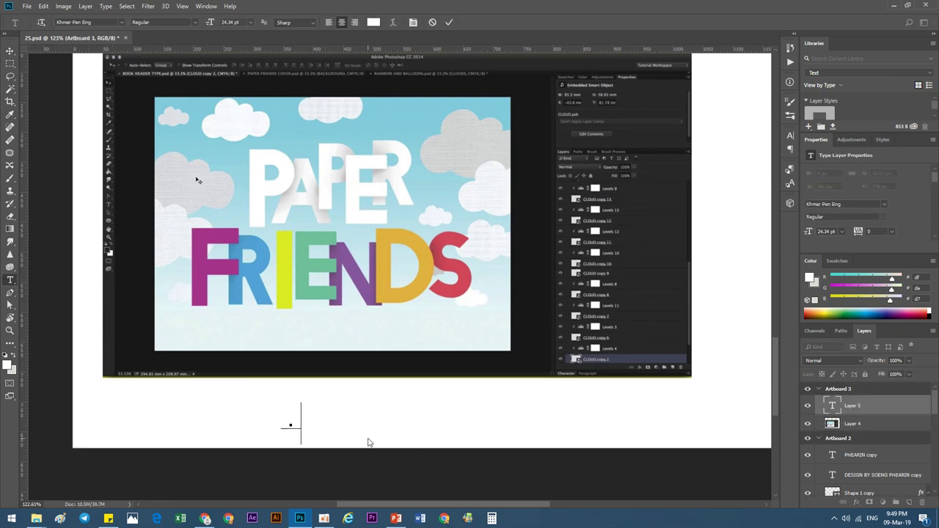
key(ctrl)
key(ctrl+a)
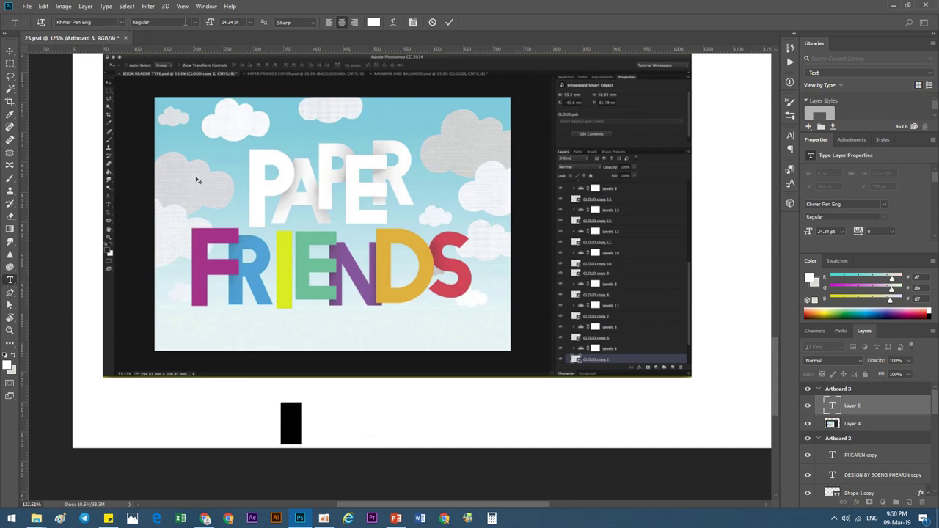
Step: Set the text font to Courier New Bold
click(121, 23)
click(195, 22)
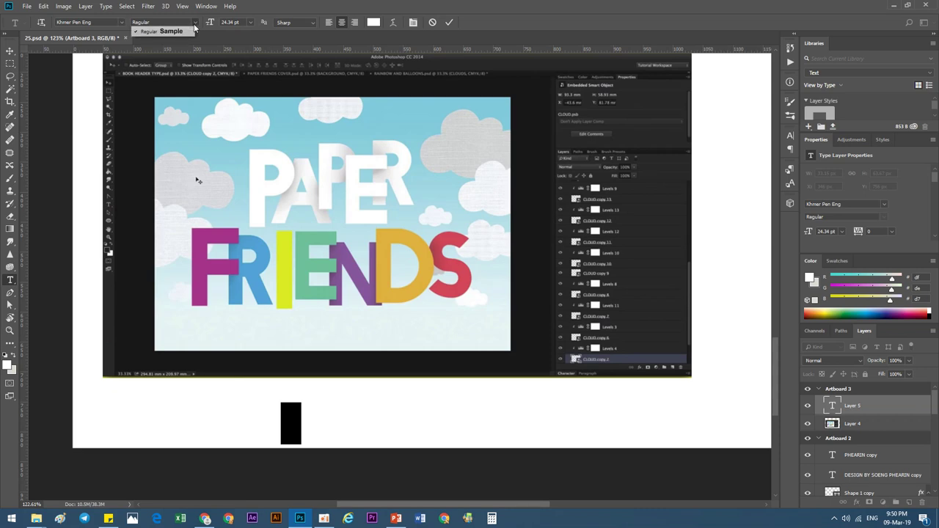
click(128, 26)
click(122, 22)
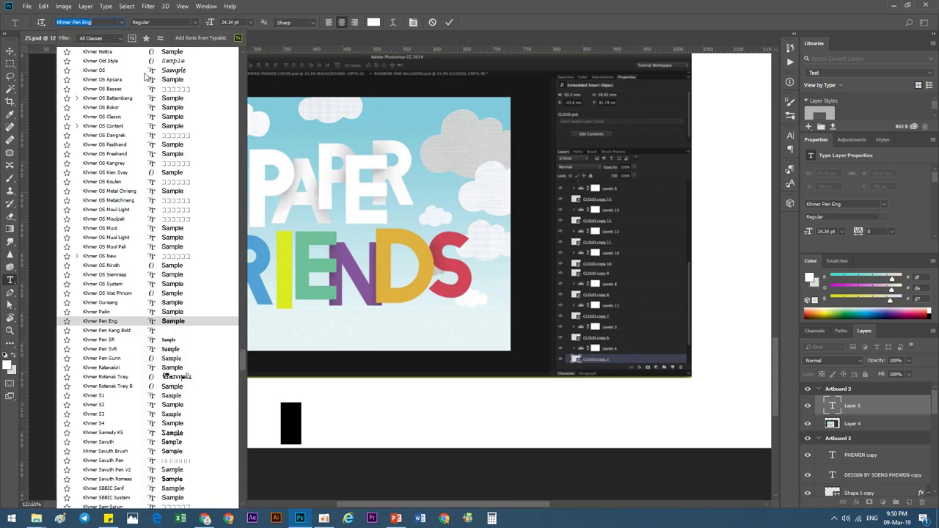
scroll(184, 205, down, 4)
scroll(213, 235, down, 2)
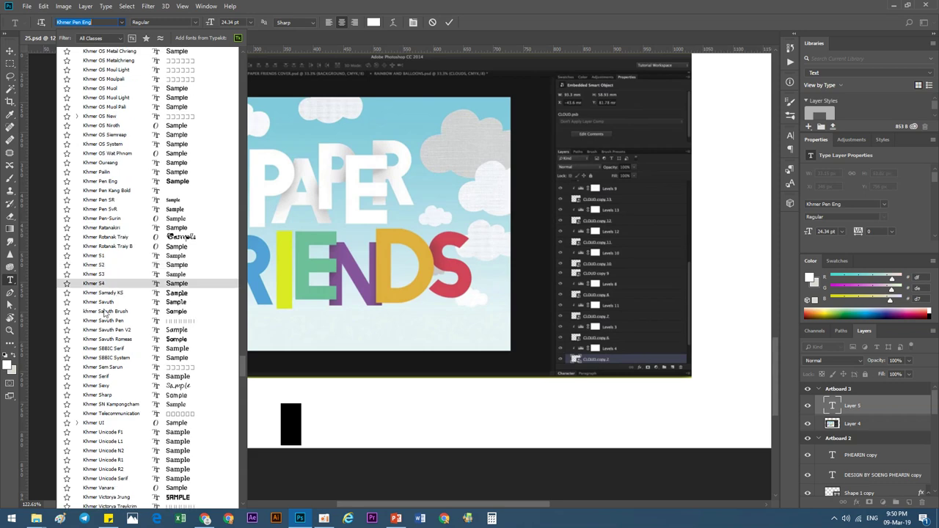
scroll(213, 235, up, 15)
scroll(176, 183, up, 15)
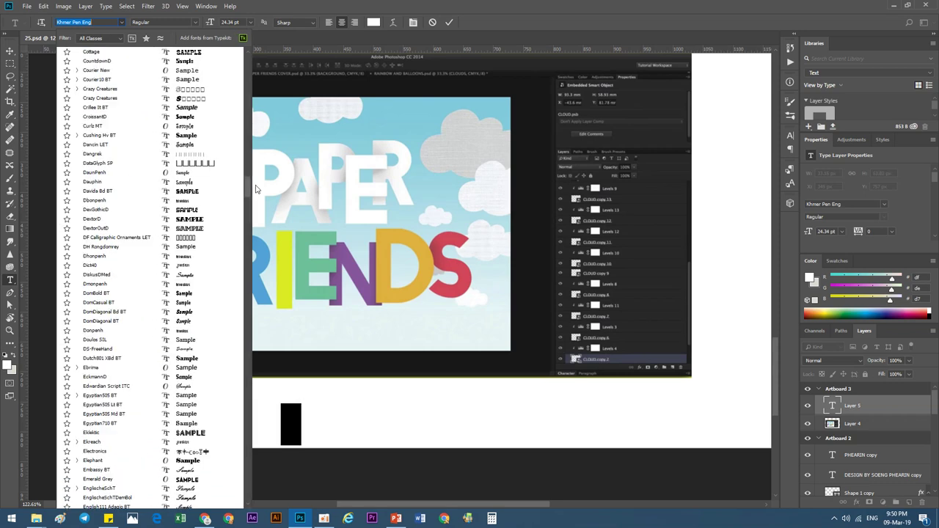
click(117, 70)
click(165, 22)
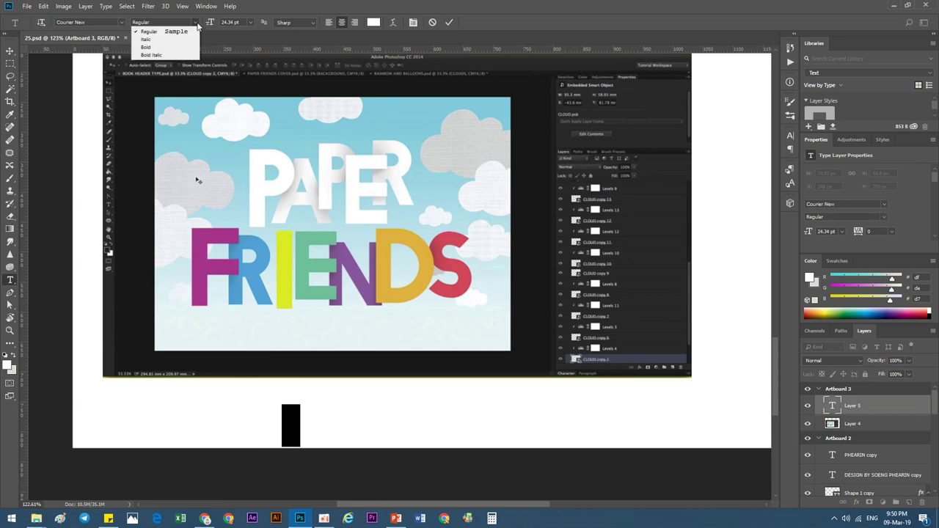
click(156, 47)
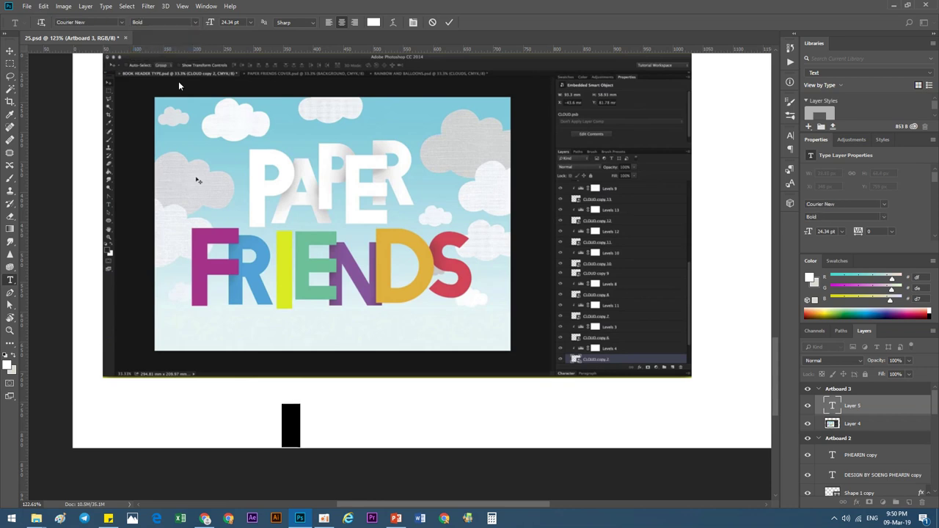
Step: Make the text black and type PAPER, correcting the PARPER typo
click(374, 22)
click(517, 435)
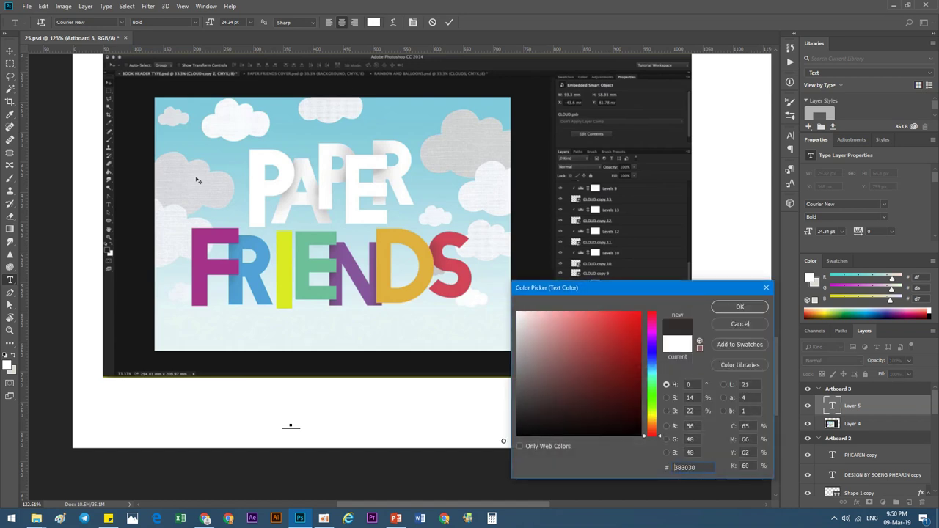
click(764, 309)
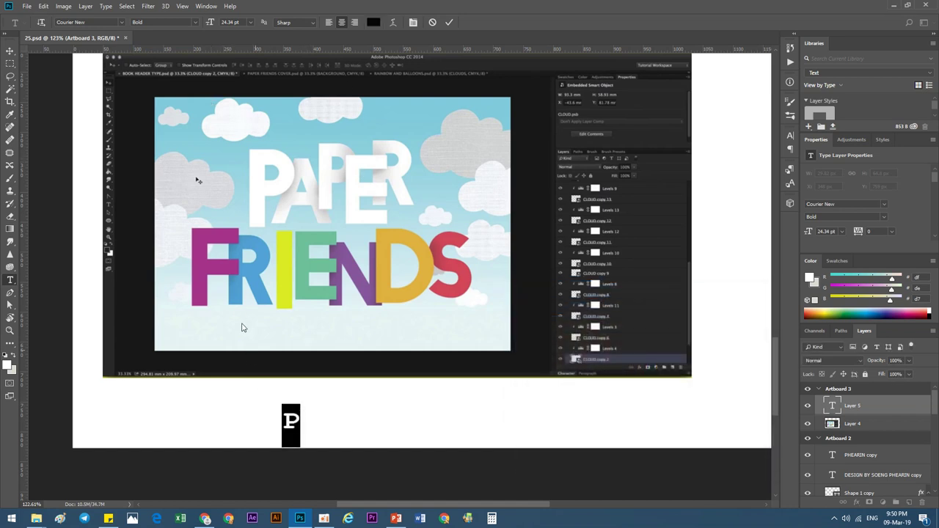
key(Right)
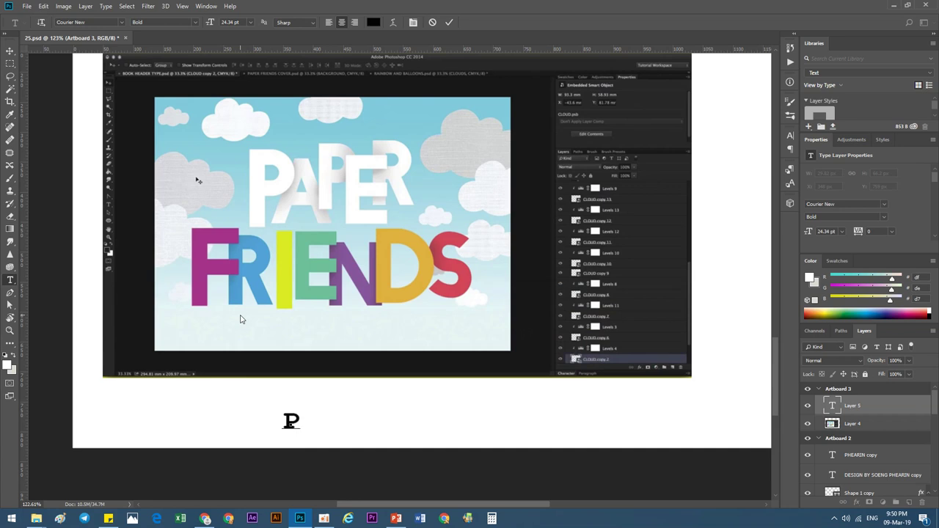
text(a)
key(BackSpace)
key(BackSpace)
text(P ARP)
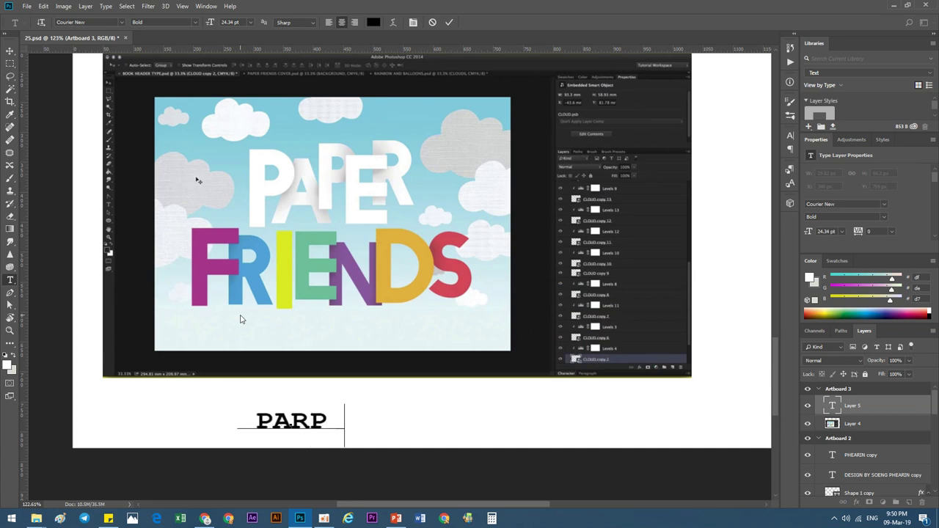
text(ER)
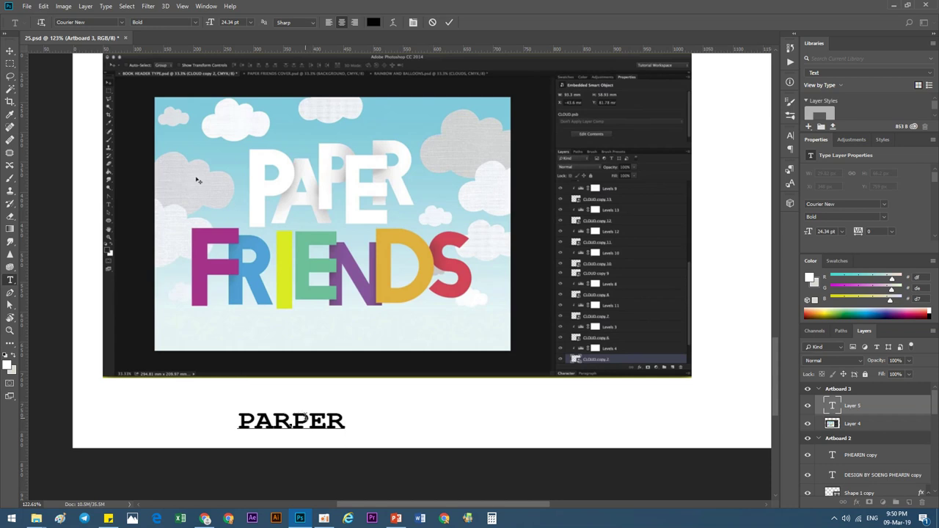
drag(301, 417, 277, 418)
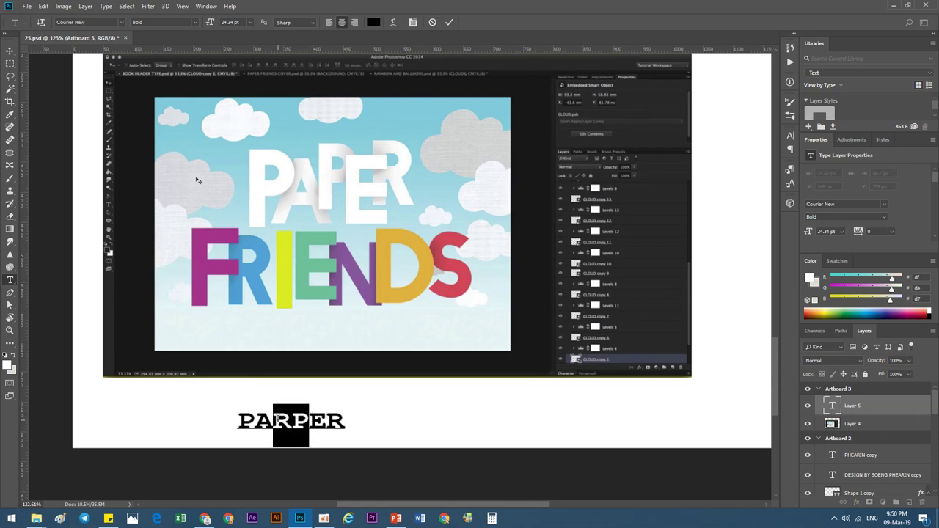
text(P)
double_click(284, 426)
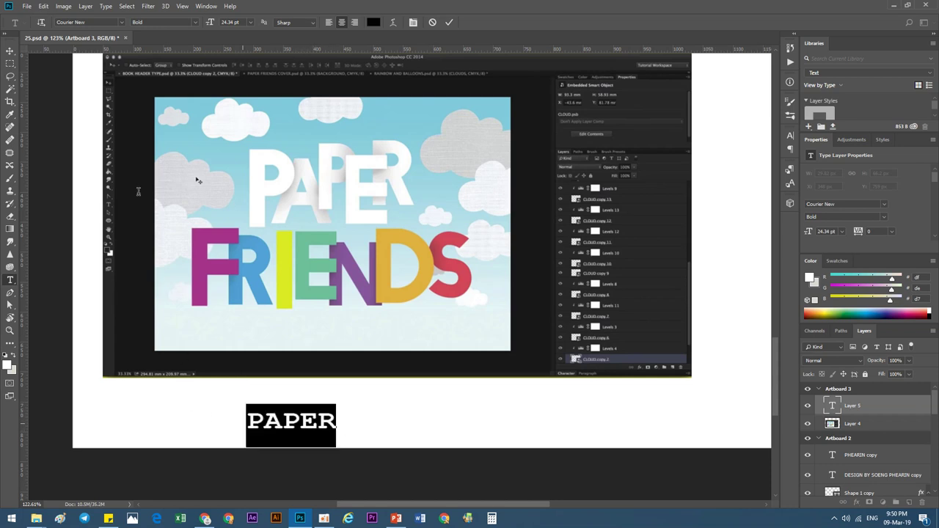
click(122, 22)
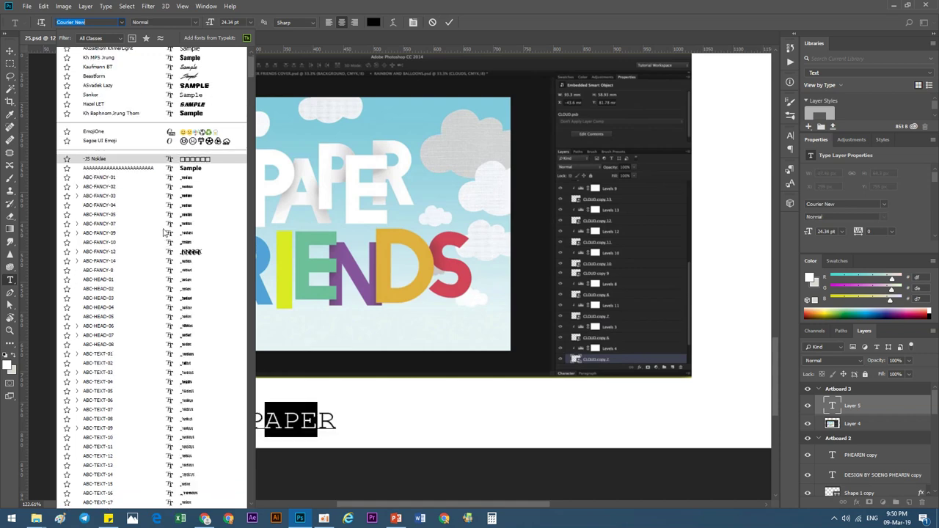
Step: Browse the font list, apply Impact Regular to PAPER, and commit the text
scroll(220, 132, down, 3)
drag(249, 76, 235, 225)
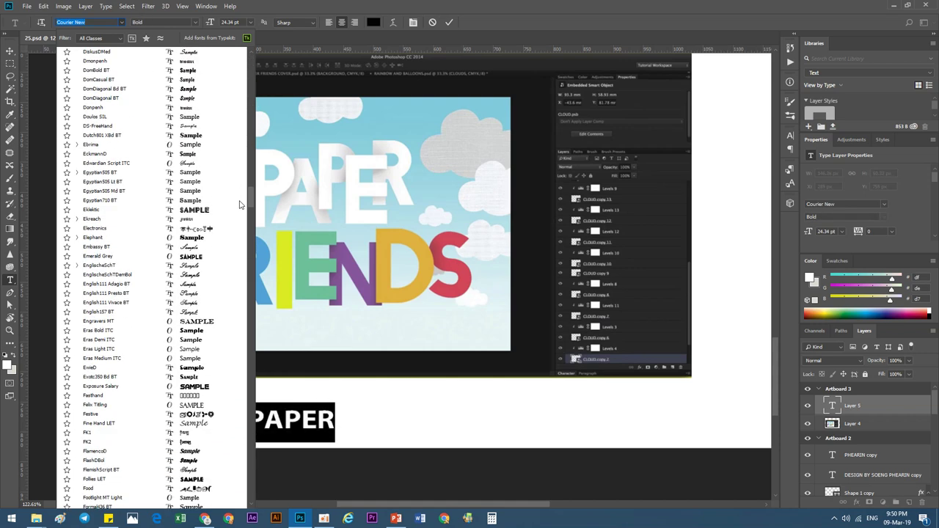
scroll(235, 224, down, 7)
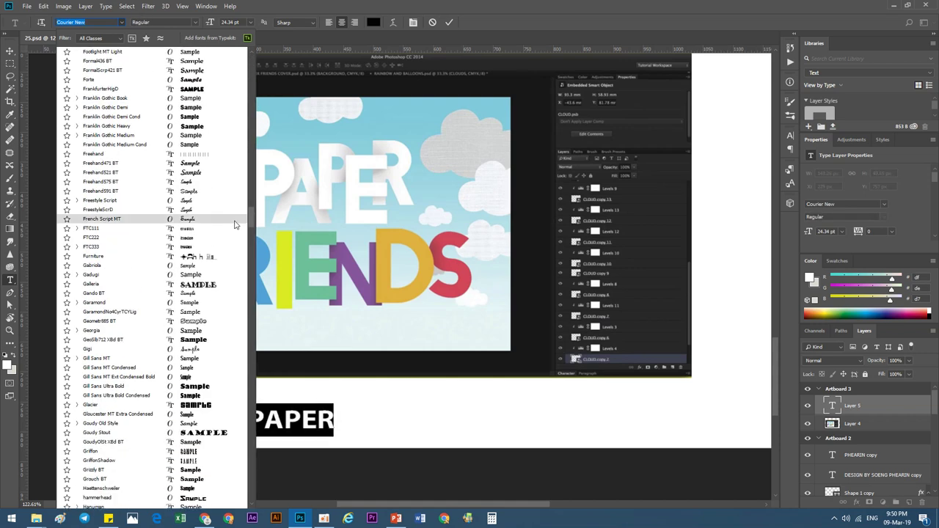
scroll(235, 224, down, 12)
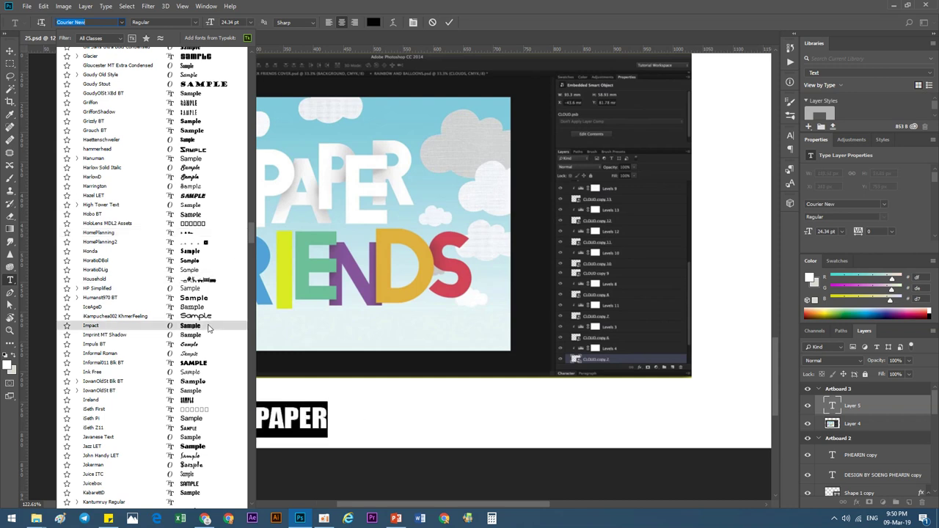
click(209, 328)
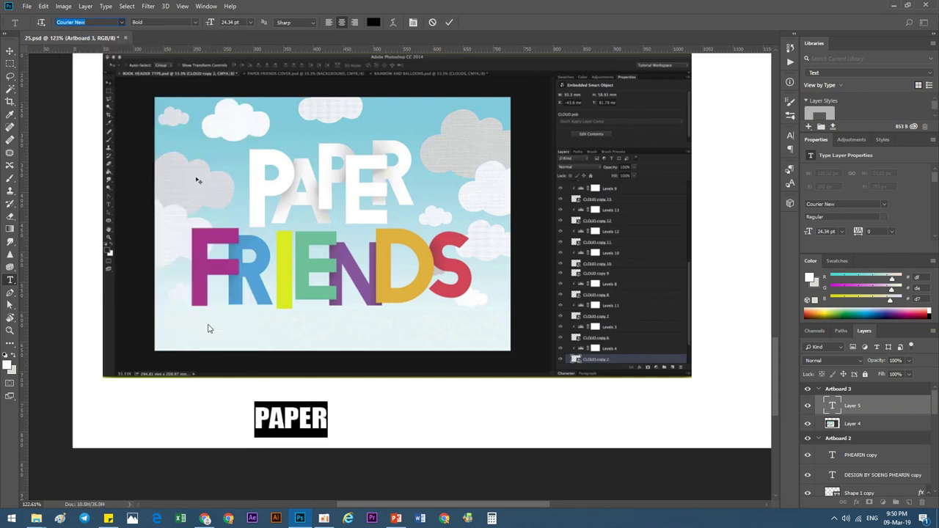
click(18, 56)
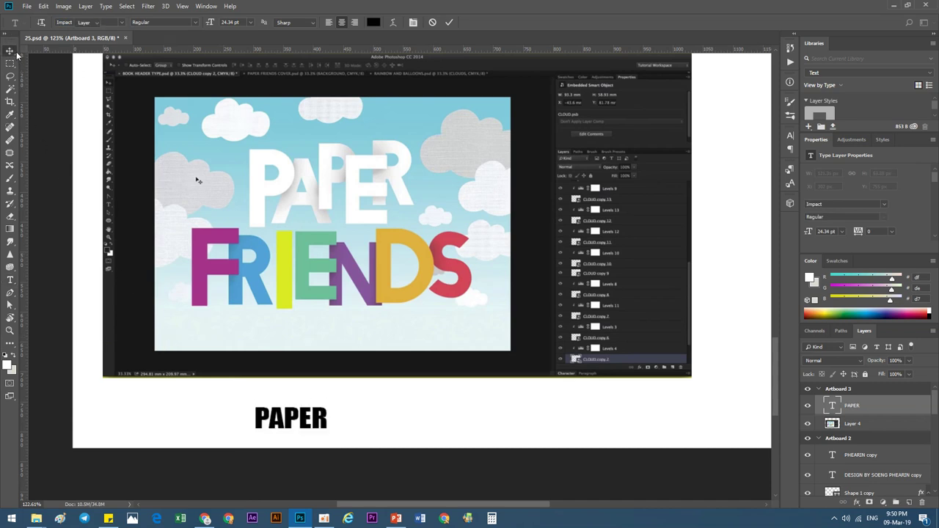
Step: Widen the PAPER text with a transform and move it up and left
key(ctrl+t)
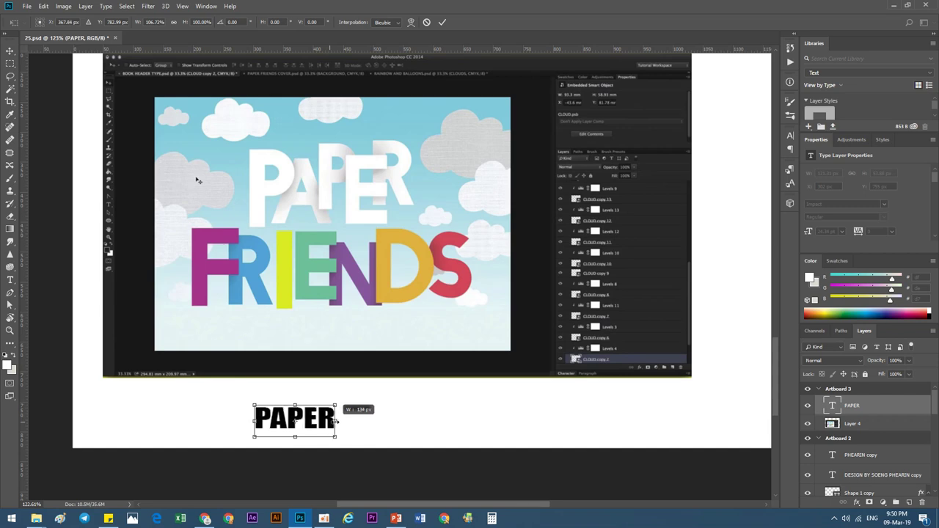
mouse_move(328, 421)
mouse_down()
mouse_move(344, 421)
mouse_move(292, 247)
mouse_move(292, 175)
mouse_move(320, 260)
mouse_up()
click(442, 22)
scroll(292, 174, up, 2)
scroll(292, 174, up, 2)
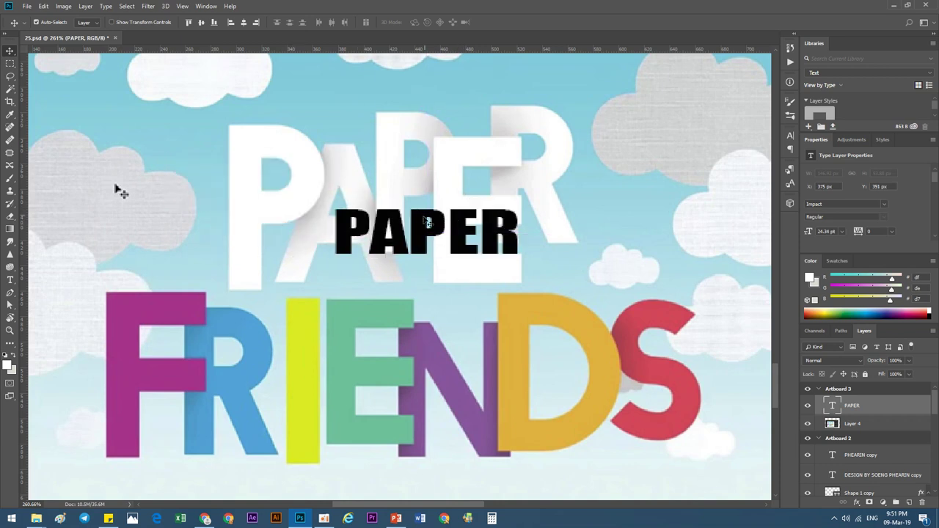
drag(292, 158, 289, 150)
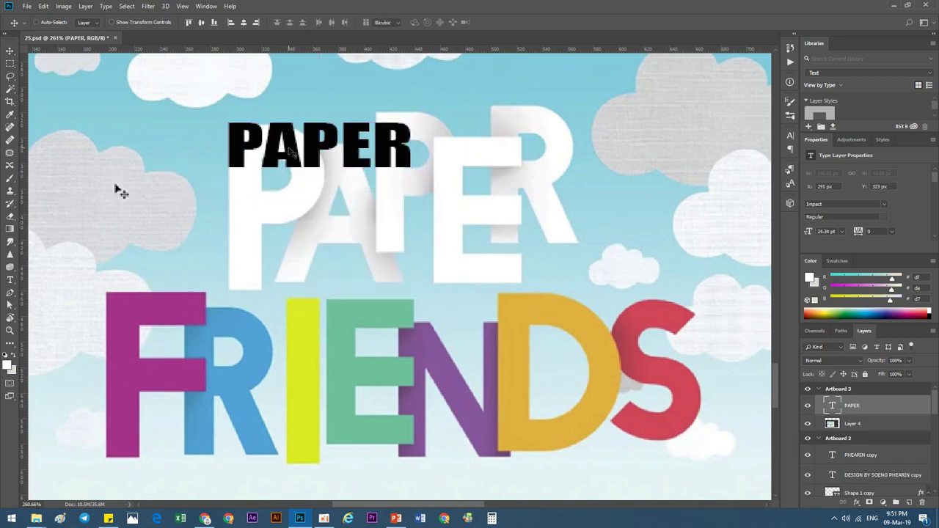
Step: Scale PAPER up to about 376% (91.64 pt) and nudge it 26 px left
key(ctrl+t)
scroll(347, 178, down, 3)
drag(349, 170, 579, 266)
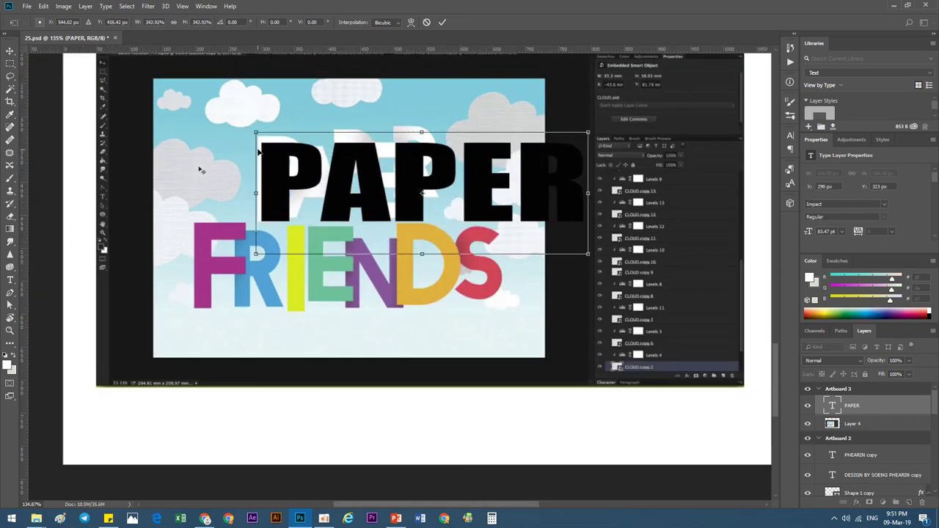
drag(255, 134, 238, 126)
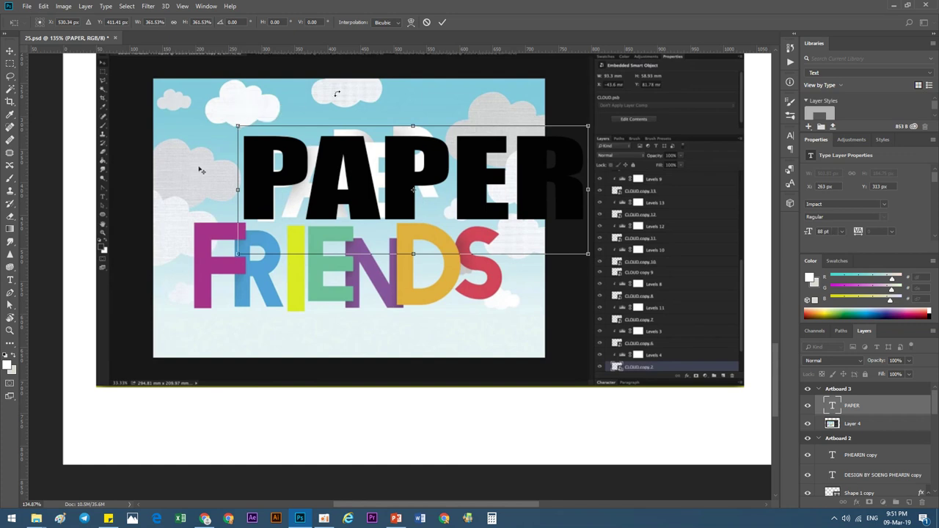
drag(587, 256, 601, 260)
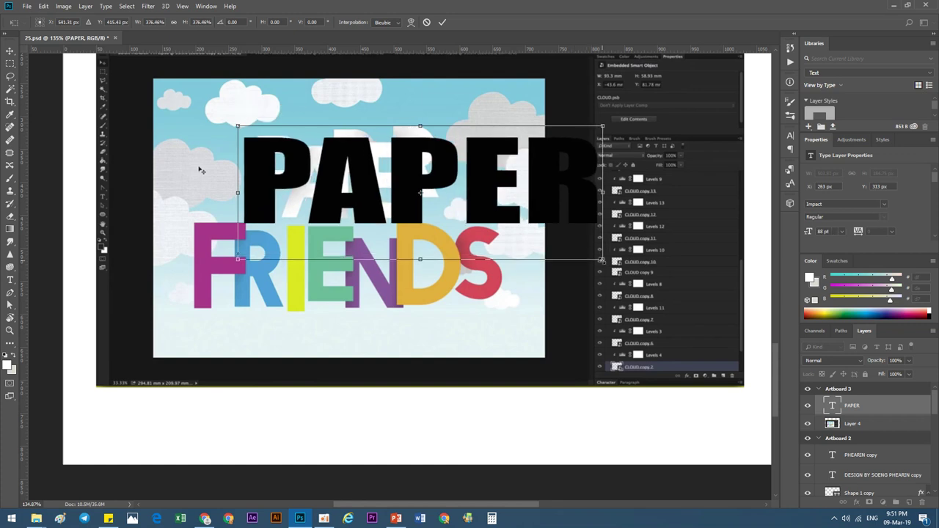
click(444, 24)
drag(399, 203, 380, 203)
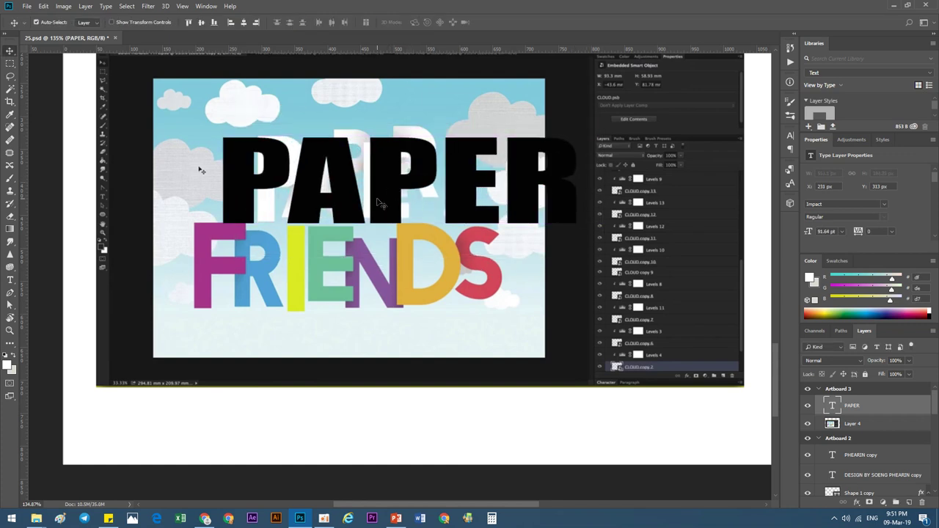
Step: Cut the text down to a P over the white P, then make an A copy beside it
double_click(831, 405)
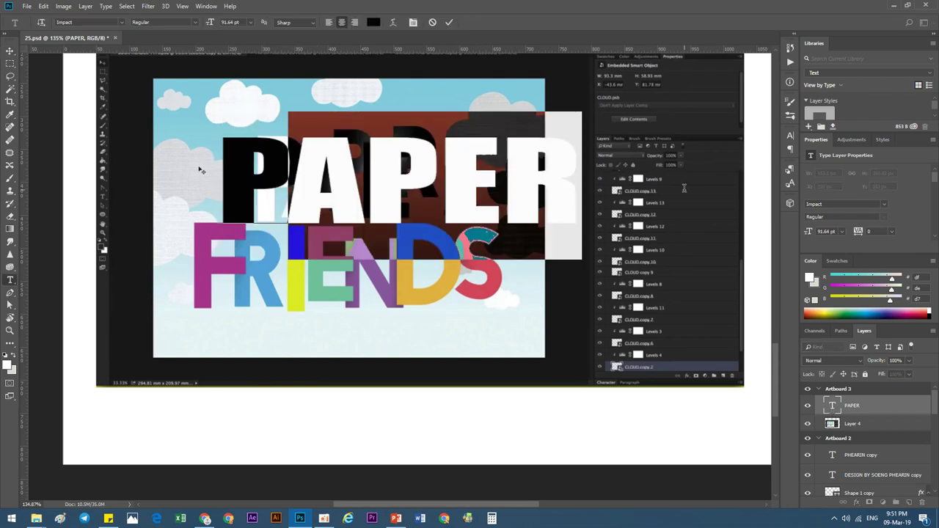
text(P)
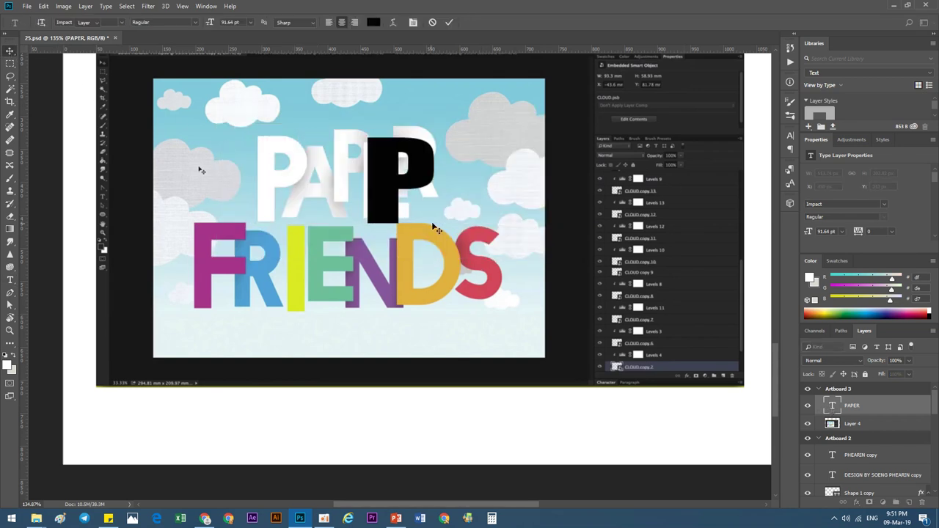
key(ctrl+Return)
mouse_move(376, 189)
mouse_down()
mouse_move(272, 189)
mouse_move(424, 266)
mouse_up()
double_click(833, 406)
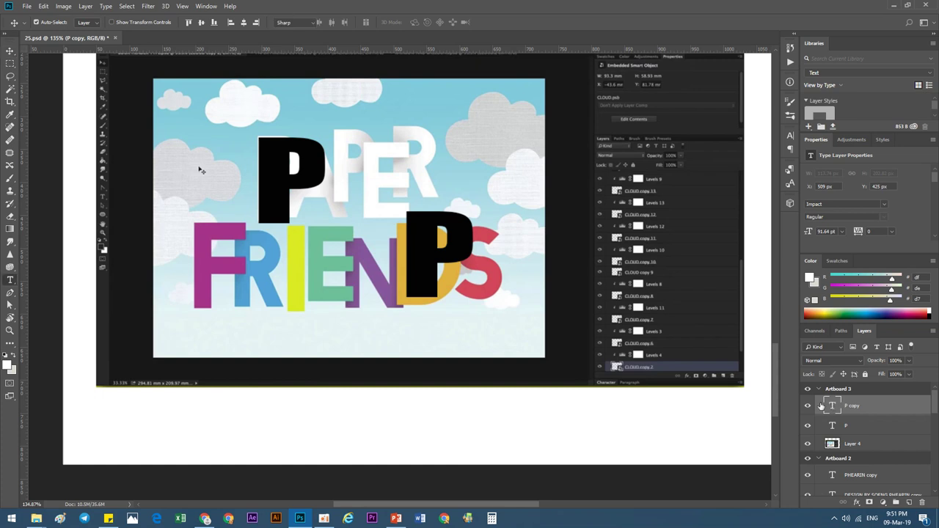
text(APER)
key(shift+End)
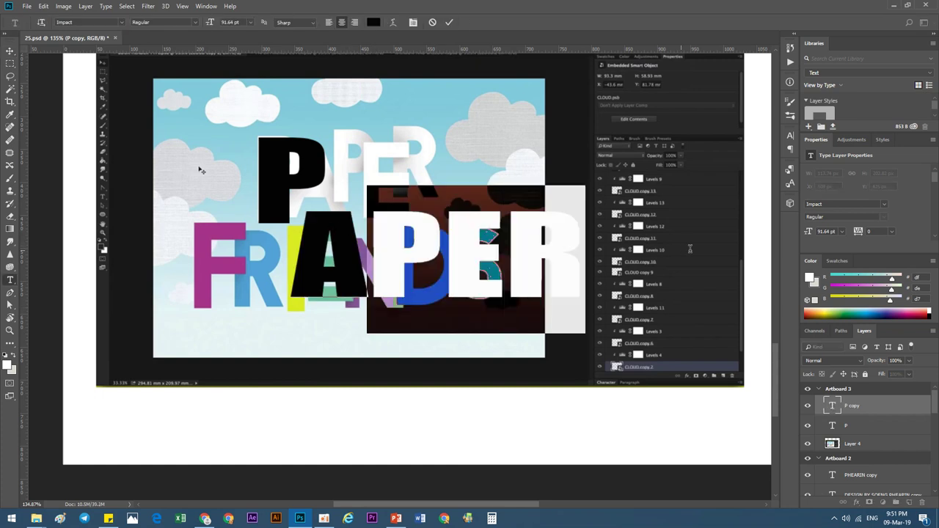
key(BackSpace)
click(10, 50)
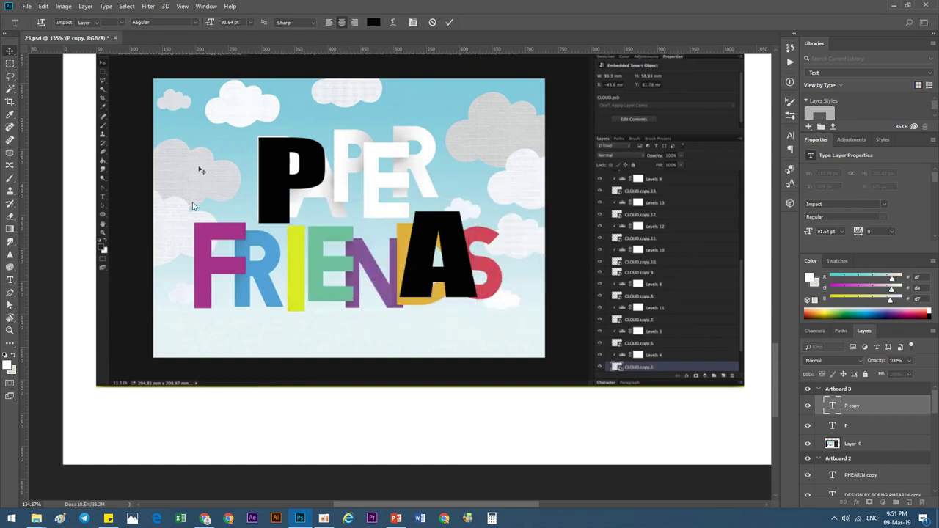
drag(429, 242, 322, 161)
Step: Duplicate the A, retype it as a second P, and move it into place
drag(297, 192, 461, 302)
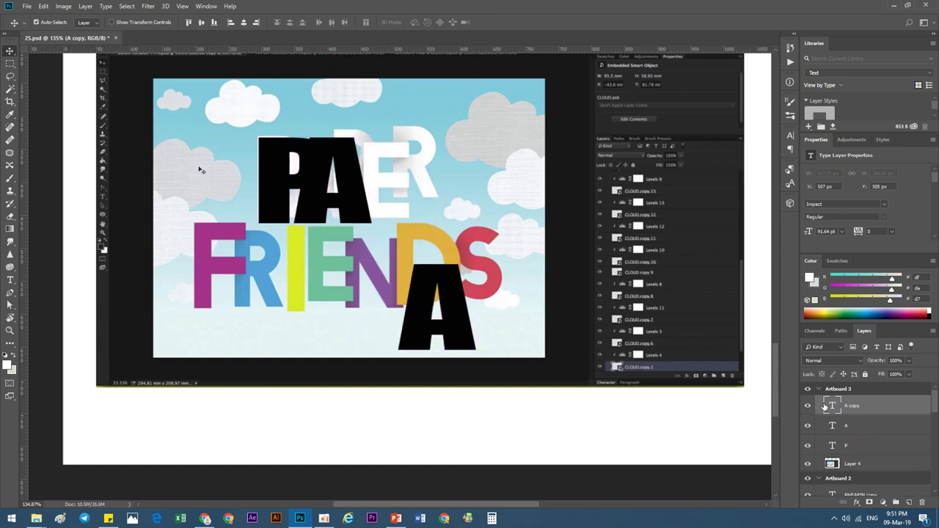
double_click(832, 405)
text(PER)
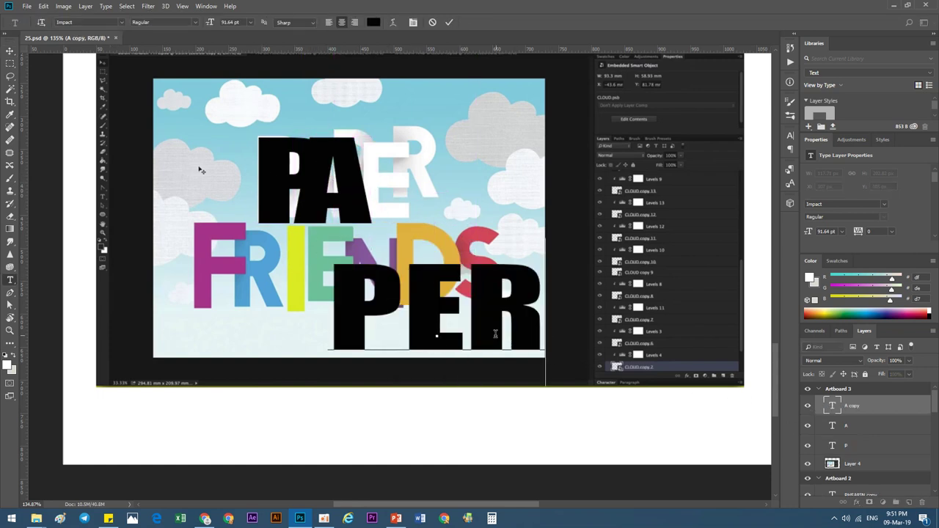
drag(408, 306, 718, 347)
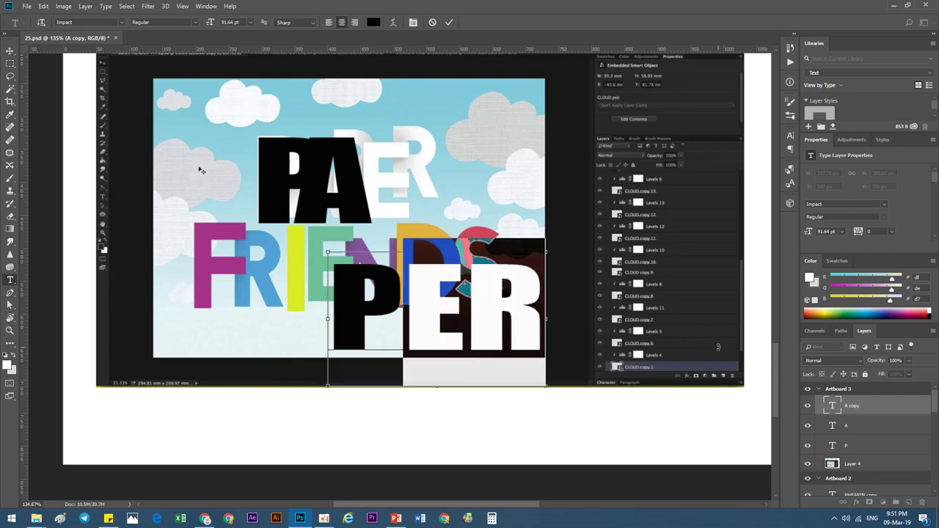
key(BackSpace)
key(ctrl+Return)
key(v)
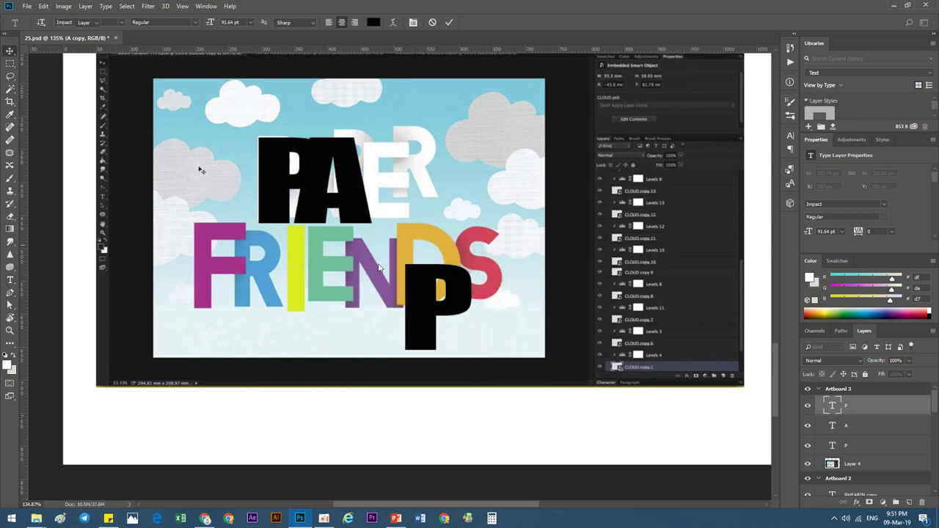
mouse_move(379, 267)
mouse_down()
mouse_move(354, 152)
mouse_move(415, 277)
mouse_up()
Step: Create E and R letter layers from copies, positioned over the white lettering
key(t)
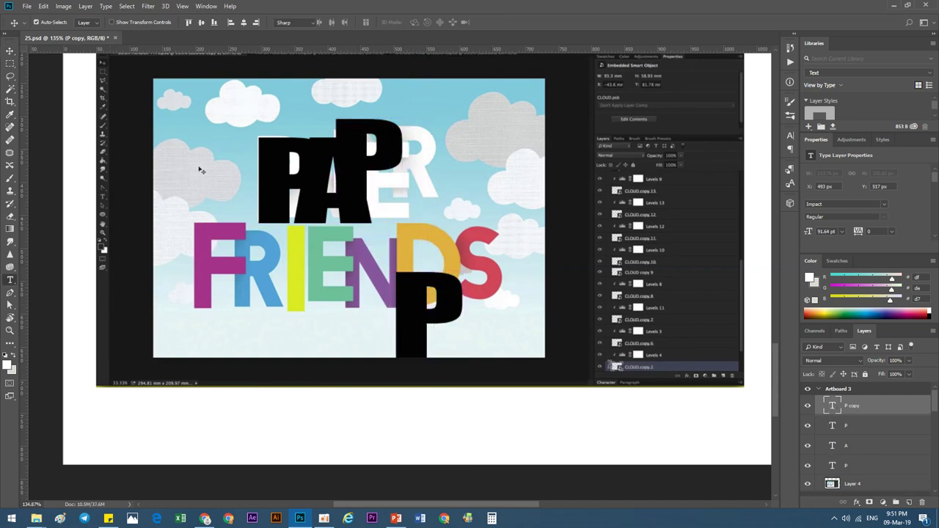
double_click(429, 308)
text(ER)
key(shift+Left)
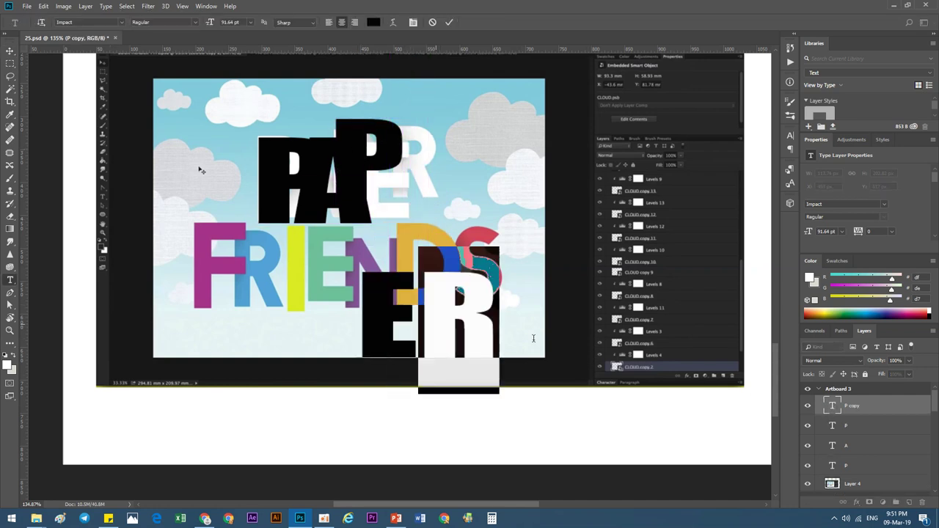
key(BackSpace)
click(9, 50)
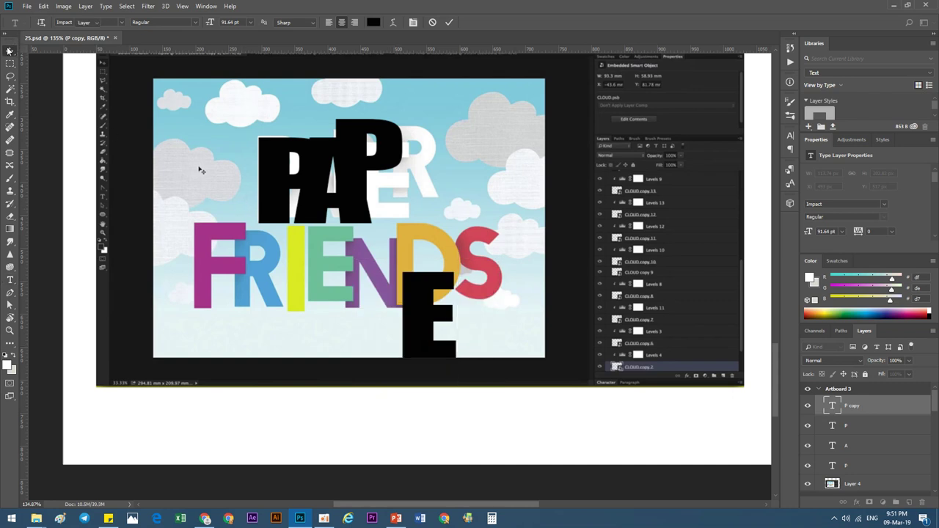
drag(420, 316, 390, 186)
drag(354, 147, 359, 128)
drag(388, 179, 419, 323)
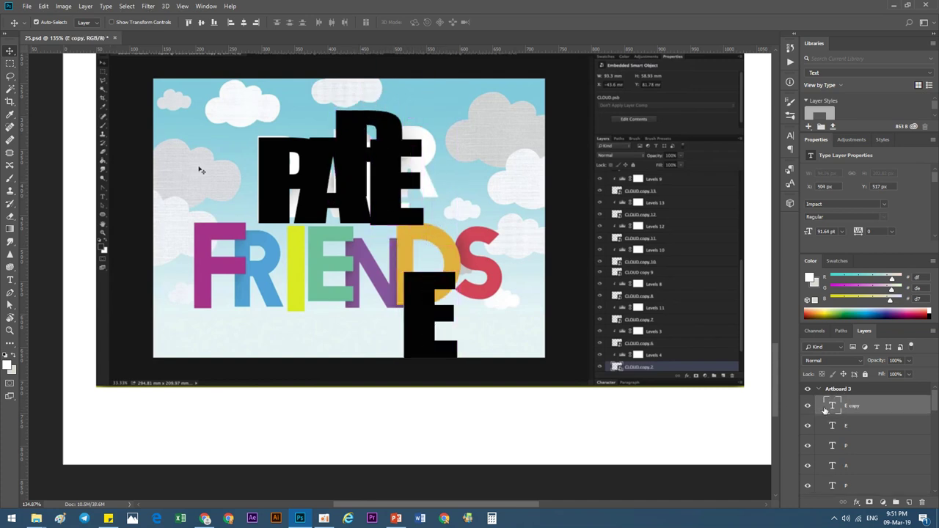
double_click(831, 407)
text(R)
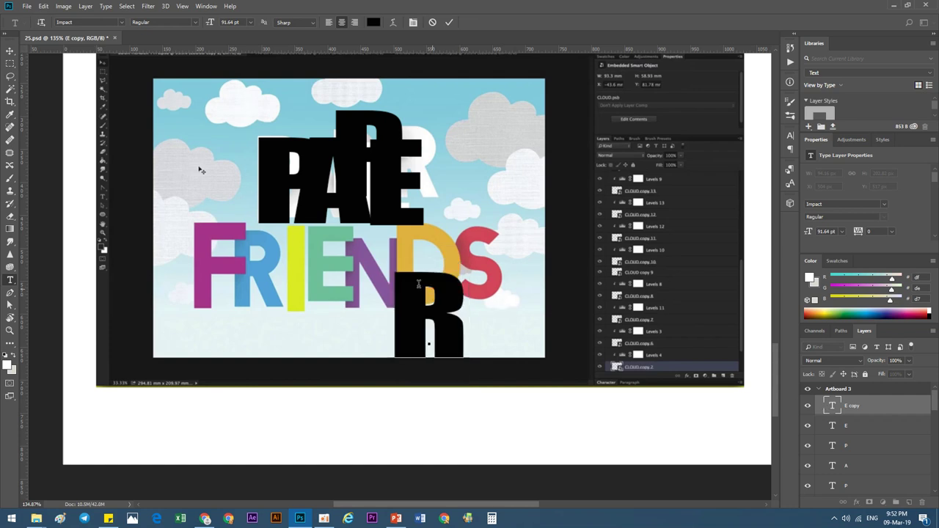
key(ctrl+Return)
Step: Reposition the black R and A letters in line with the other PAPER letters
key(v)
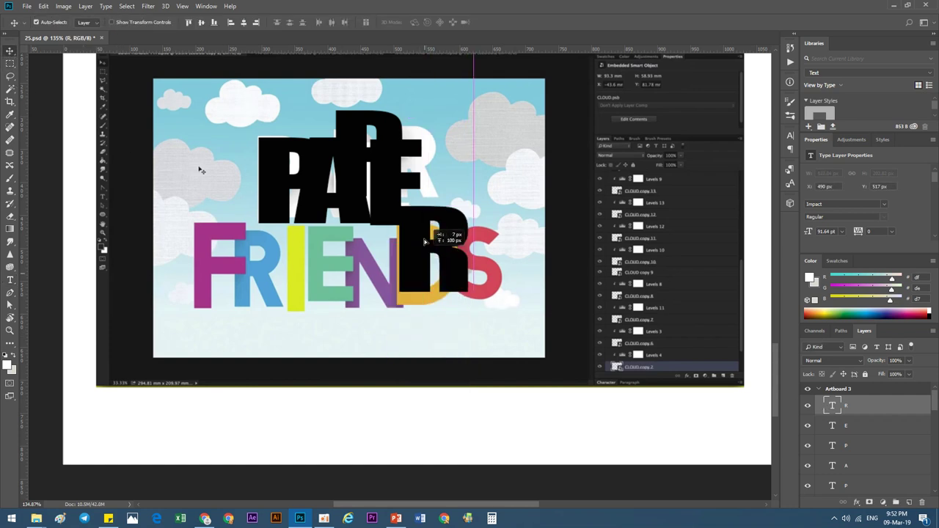
mouse_move(424, 344)
mouse_down()
mouse_move(419, 190)
mouse_move(434, 190)
mouse_up()
drag(320, 176, 340, 186)
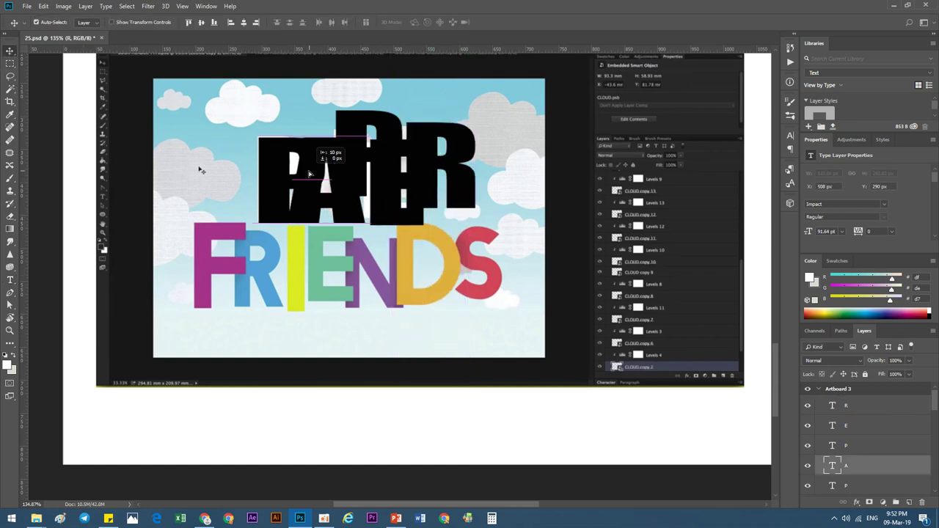
scroll(878, 455, down, 2)
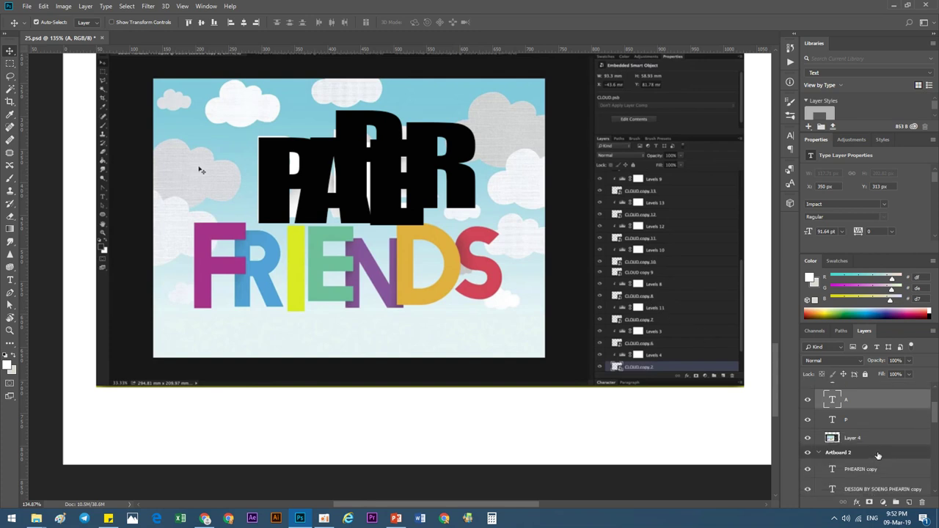
scroll(855, 420, up, 2)
Step: Set the five letter layers to 61% opacity and lock Layer 4
shift+click(855, 419)
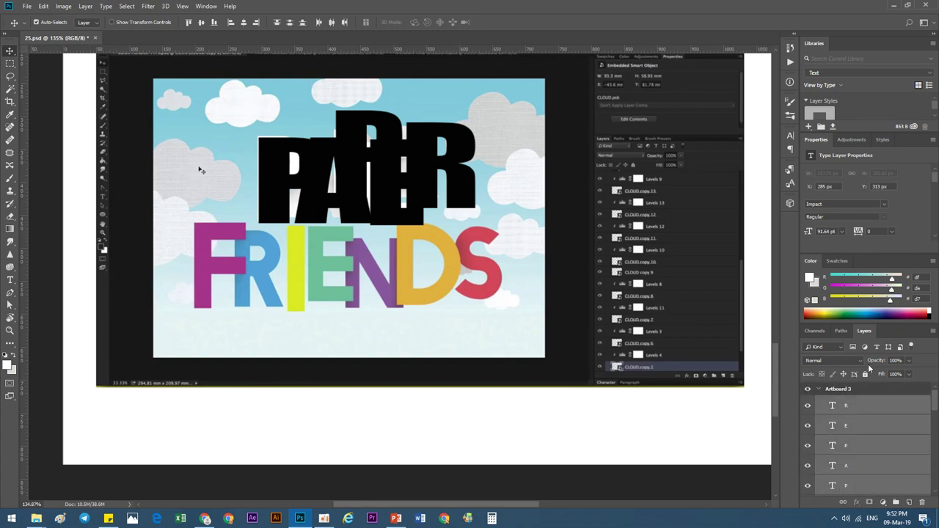
drag(867, 364, 853, 362)
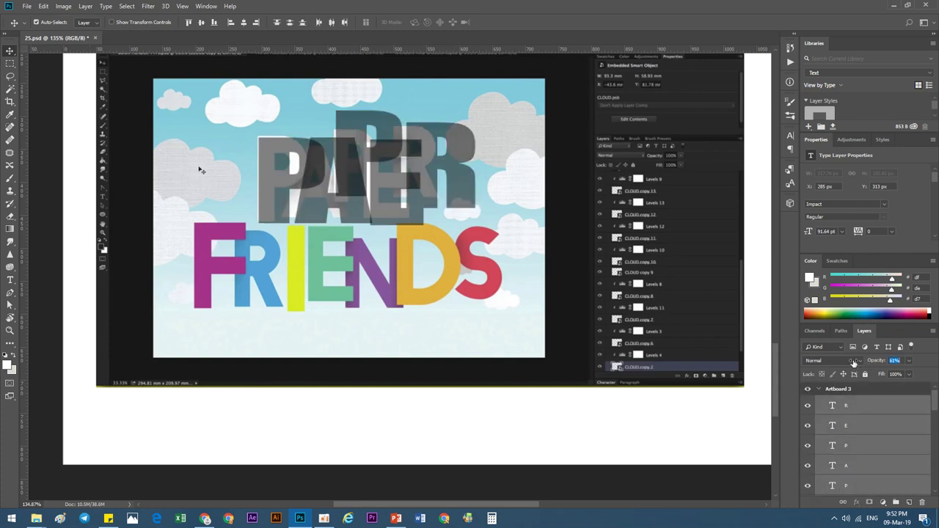
click(477, 226)
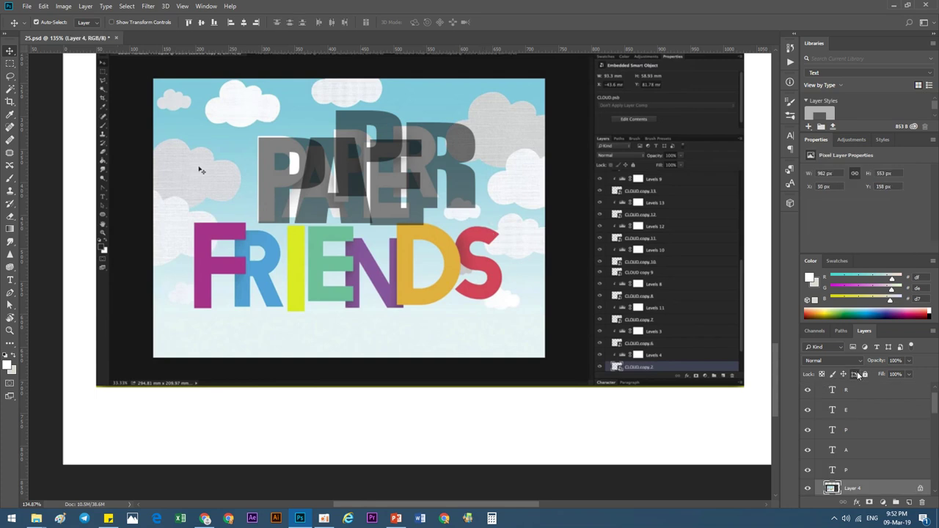
click(864, 374)
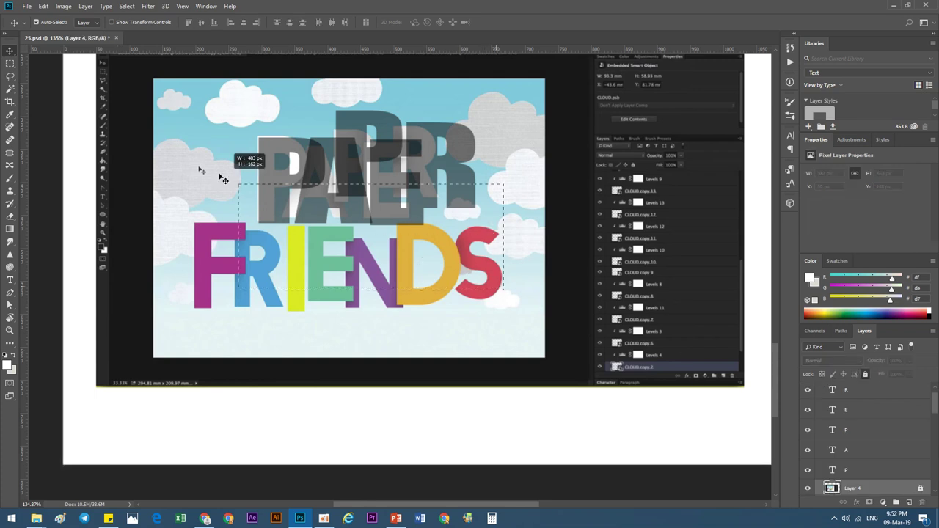
Step: Move the black letters down over FRIENDS and stack the bottom P above A
drag(382, 170, 389, 275)
click(277, 310)
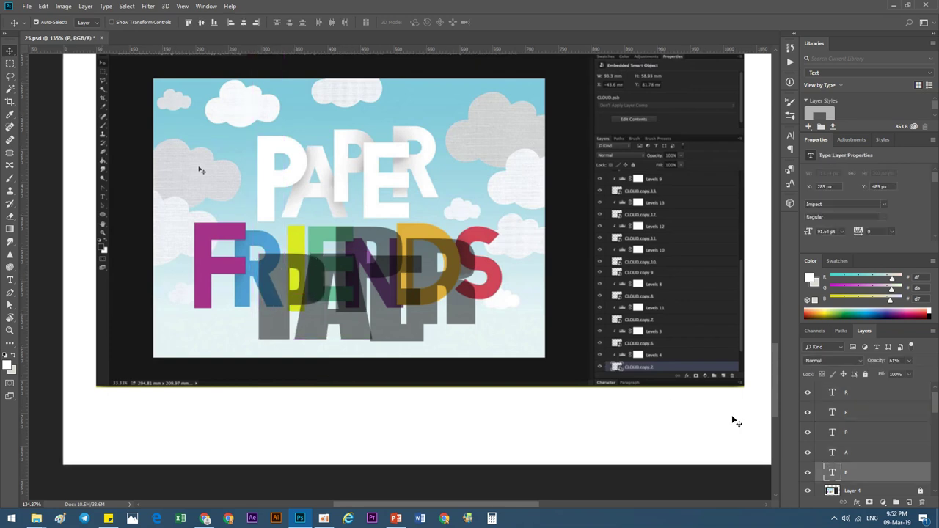
drag(852, 479, 850, 447)
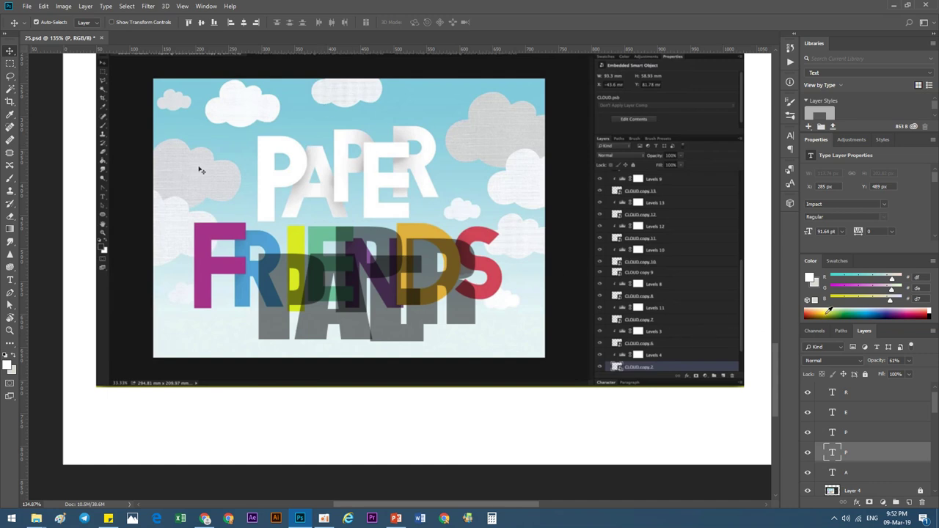
Step: Set the P layer's text colour to white (ffffff) in the Character panel
click(790, 135)
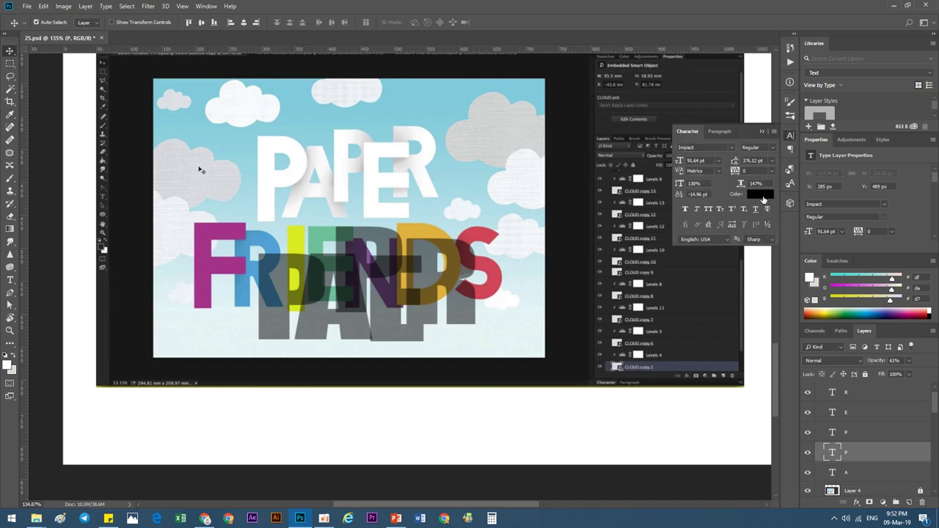
click(762, 200)
drag(597, 335, 517, 311)
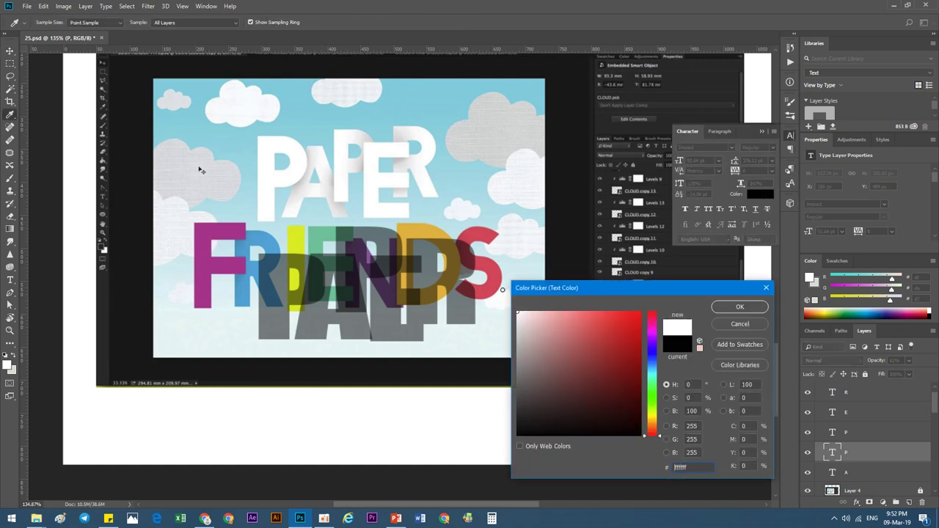
click(727, 310)
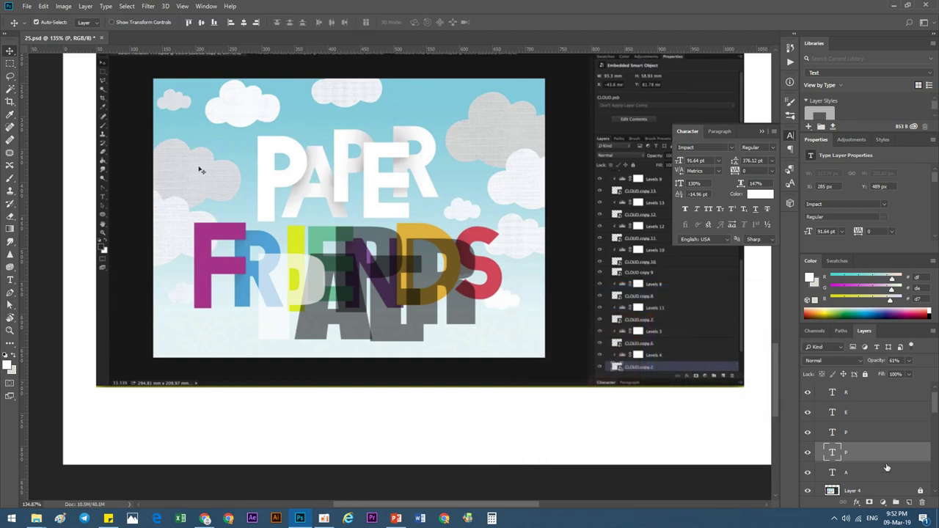
Step: Return the R, E, P, P, A letter layers to 100% opacity
scroll(876, 448, down, 2)
scroll(859, 435, up, 3)
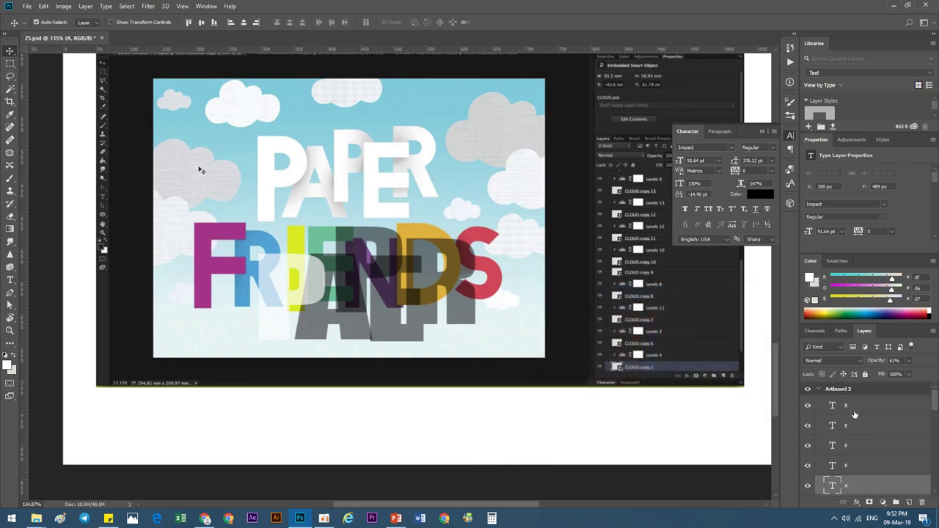
shift+click(855, 407)
drag(879, 361, 906, 362)
Step: Give the white P a black (000000) drop shadow offset behind it, then add an empty layer
scroll(851, 440, down, 2)
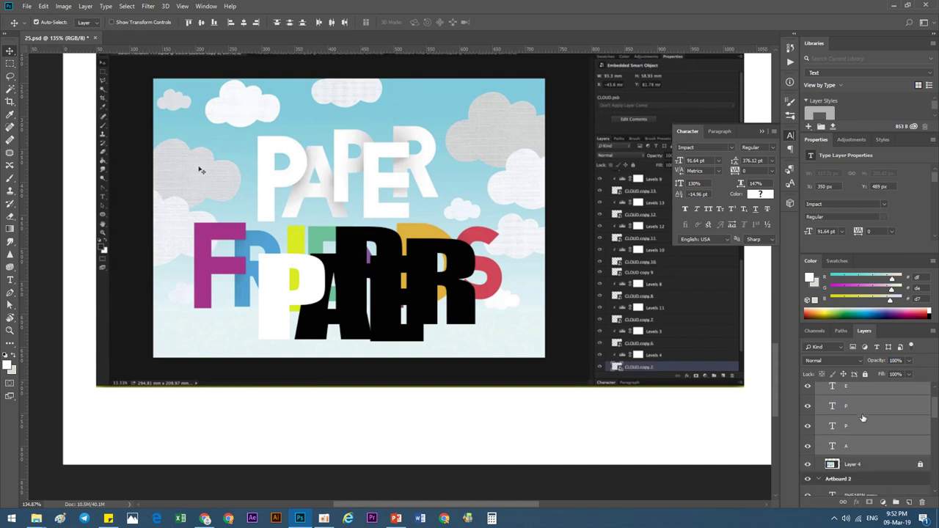
scroll(851, 440, down, 1)
click(847, 437)
click(851, 418)
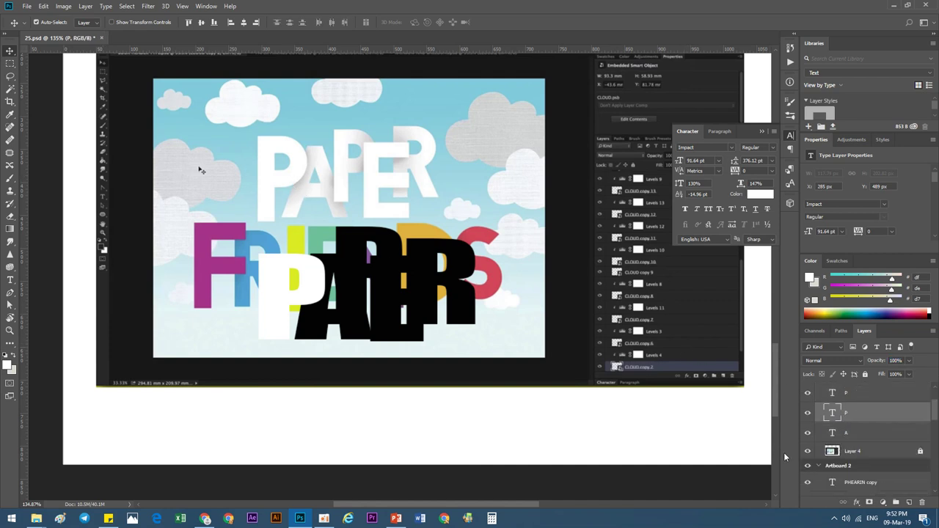
click(856, 500)
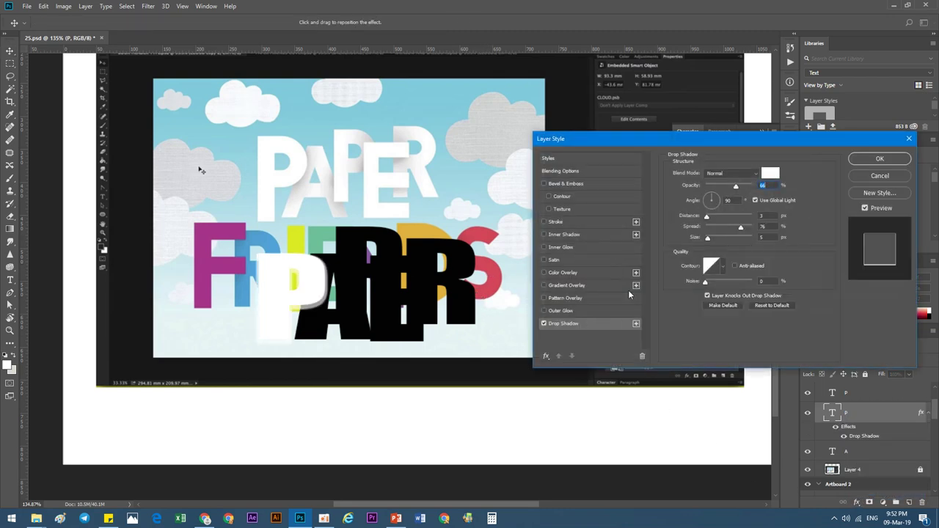
click(768, 175)
drag(557, 396, 476, 436)
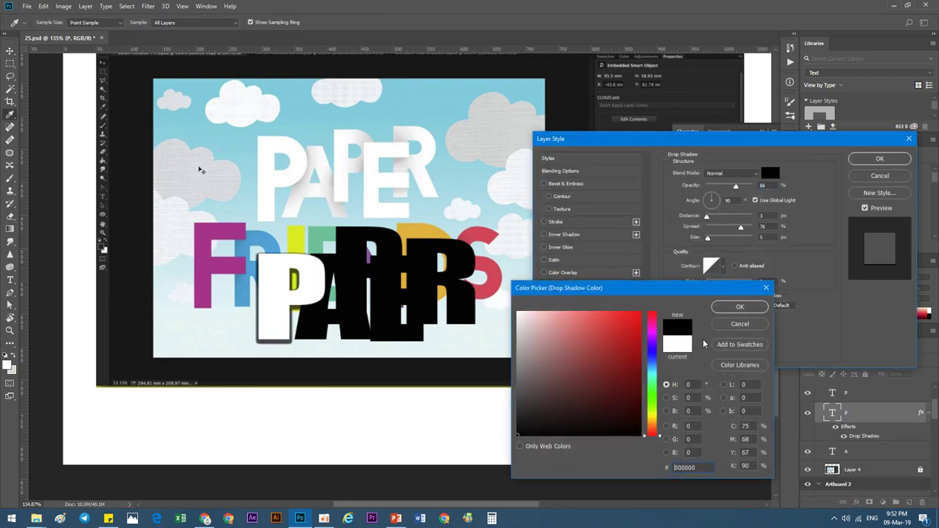
click(728, 314)
drag(305, 292, 310, 295)
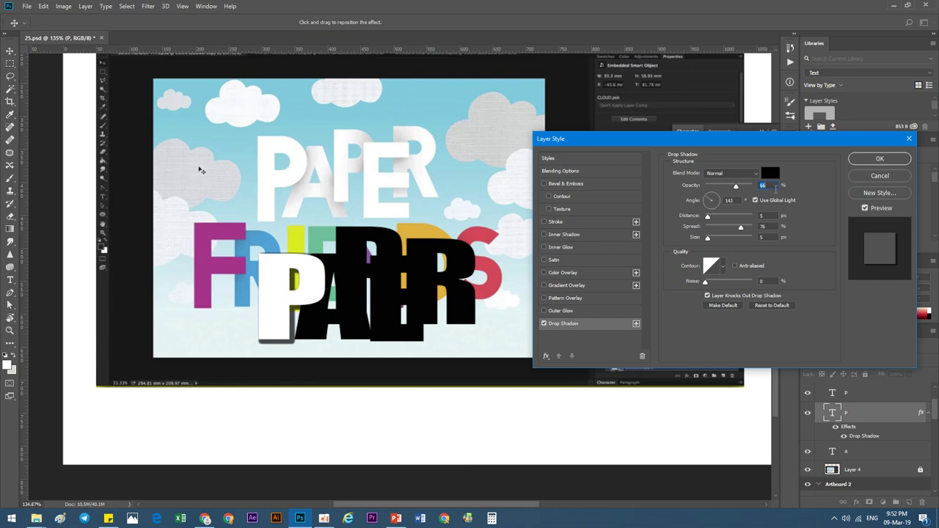
click(880, 159)
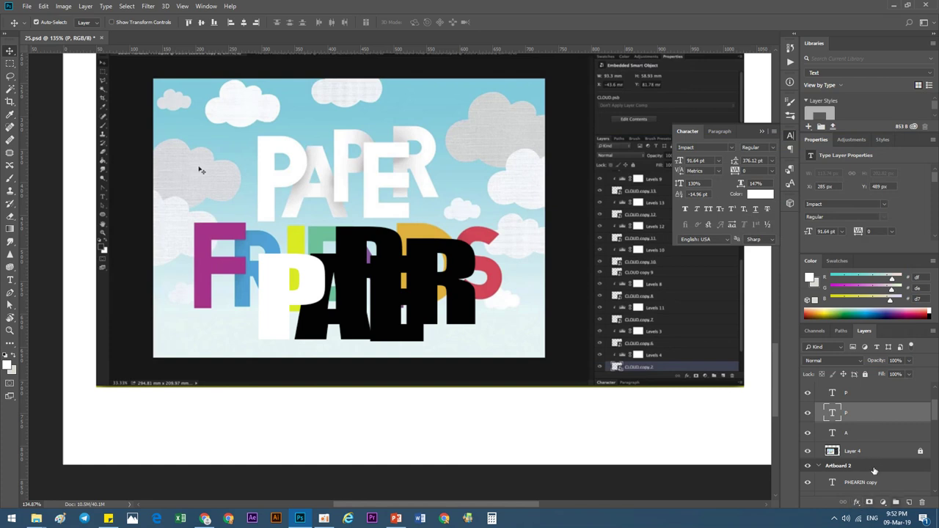
click(908, 503)
Step: Try moving the new empty layer below P, then undo the move and the layer
drag(847, 420, 853, 443)
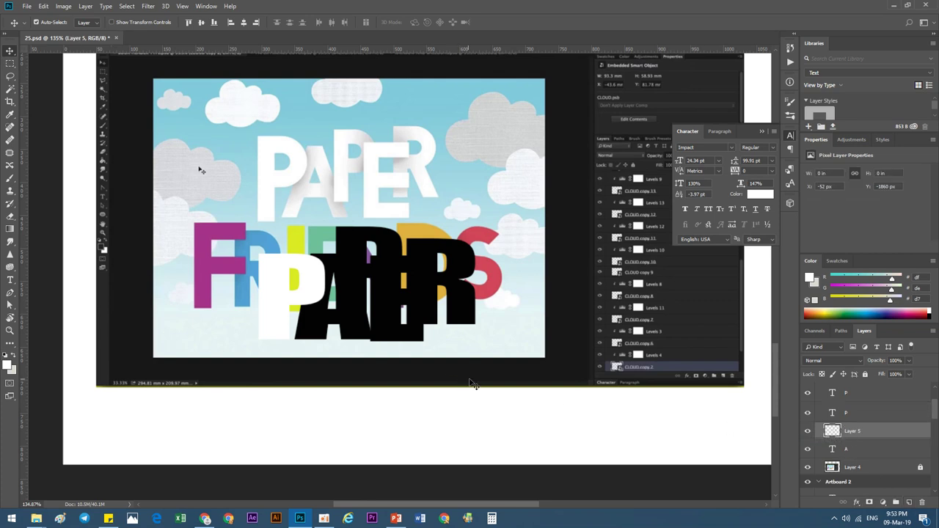
key(ctrl+z)
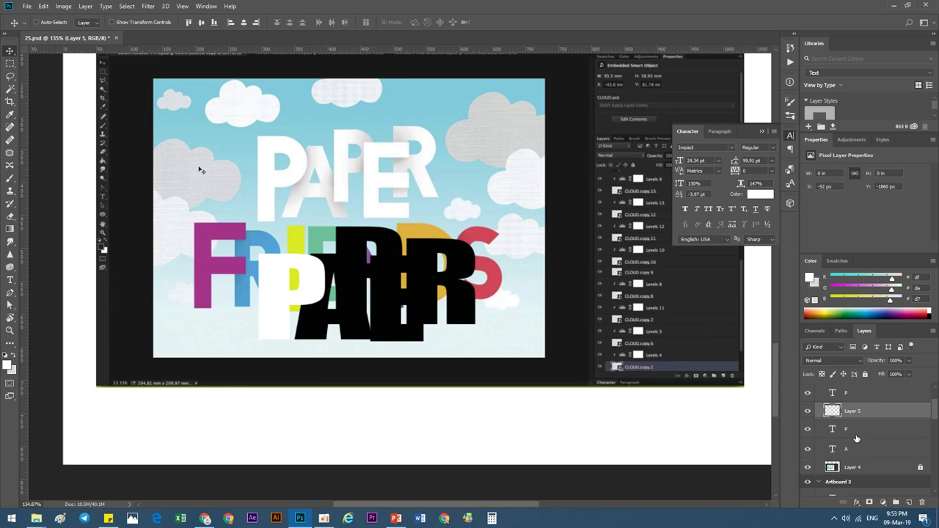
key(ctrl+z)
Step: Convert the white P letter layer into an embedded smart object (P.psb)
click(848, 452)
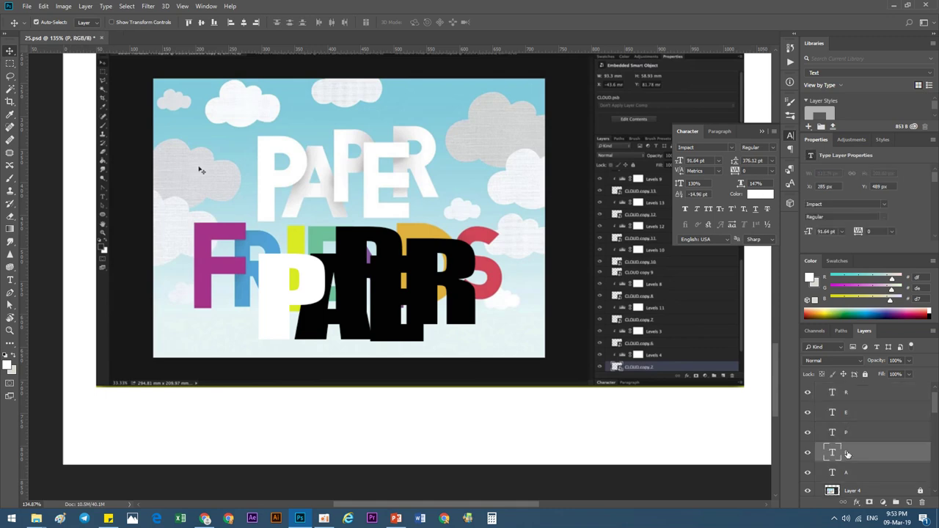
right_click(847, 454)
click(851, 140)
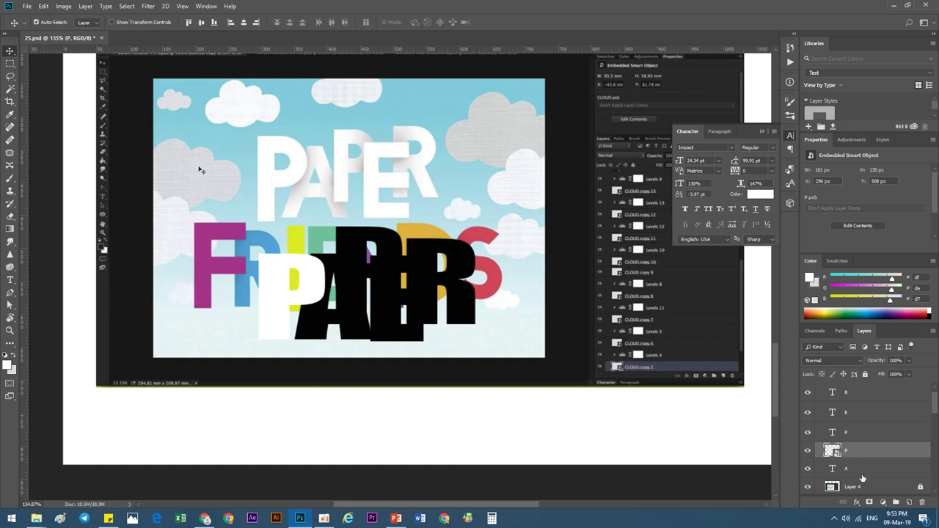
Step: Discard the drop shadow settings and add an empty layer above the A letter
click(852, 504)
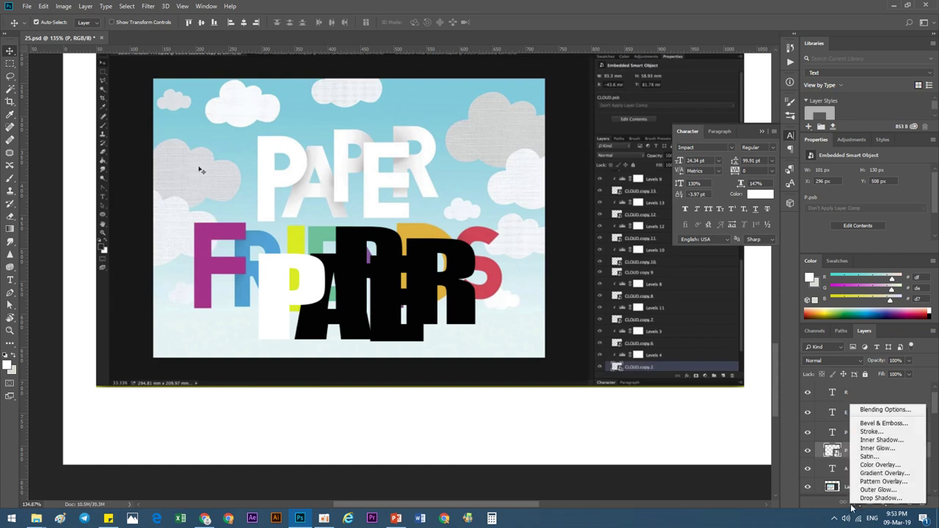
key(Escape)
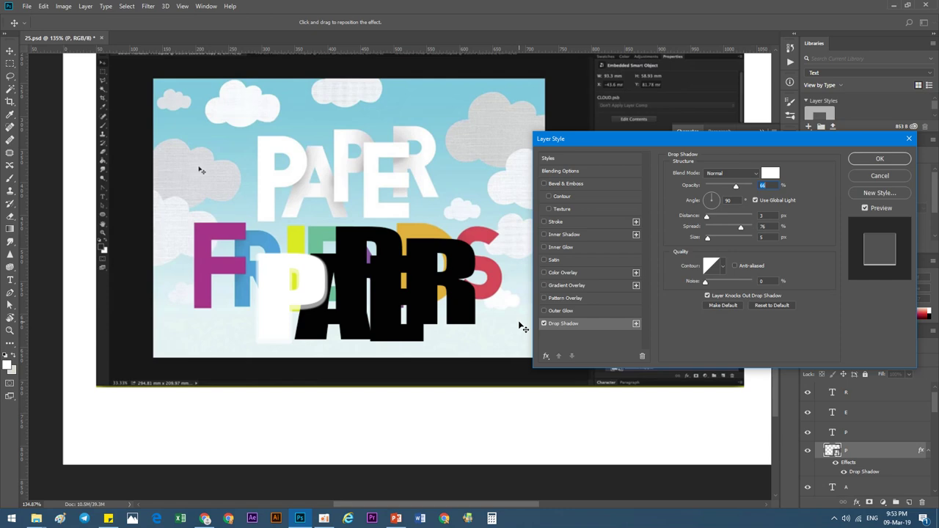
click(879, 176)
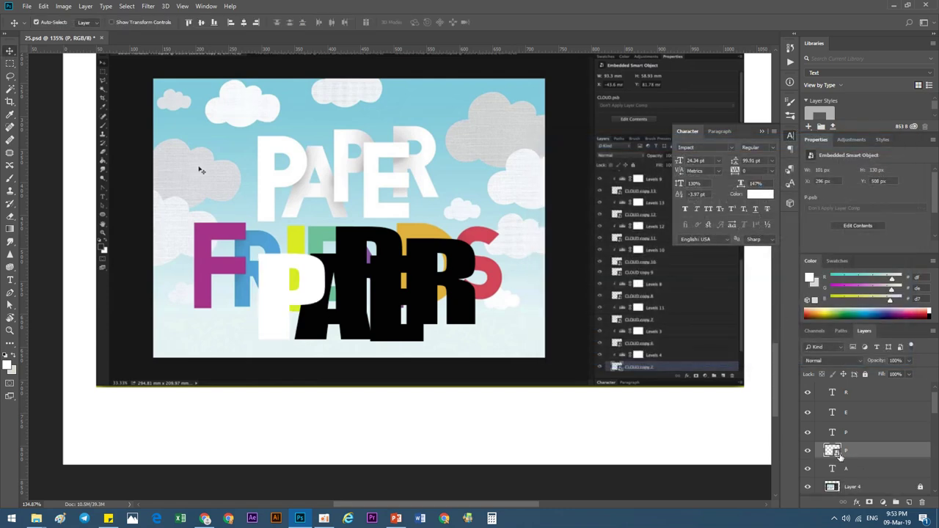
click(861, 470)
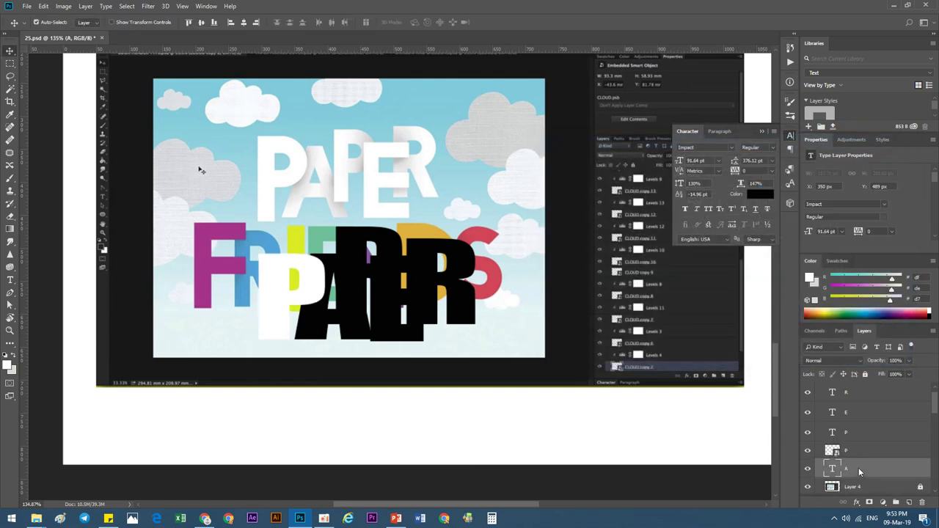
click(908, 503)
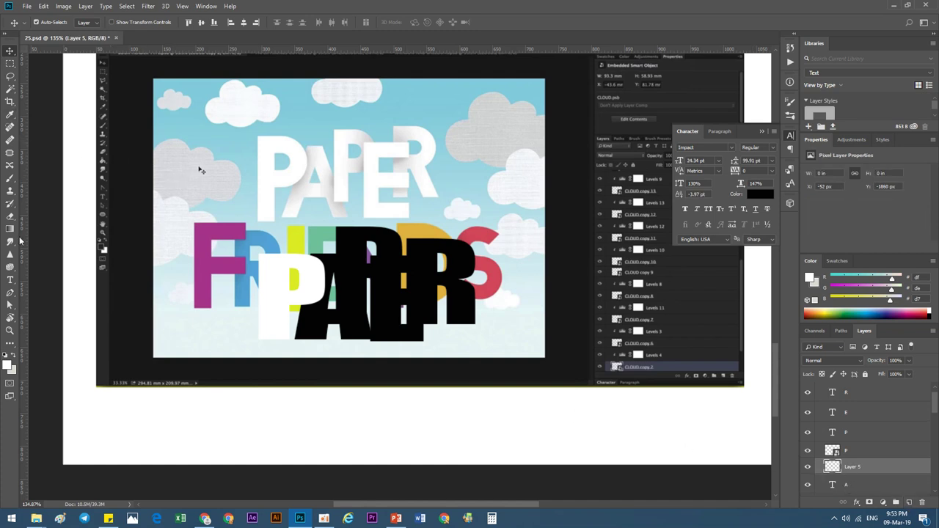
Step: Paint a soft dark gray (5b5b5b) shadow near the P and A on Layer 5
click(10, 178)
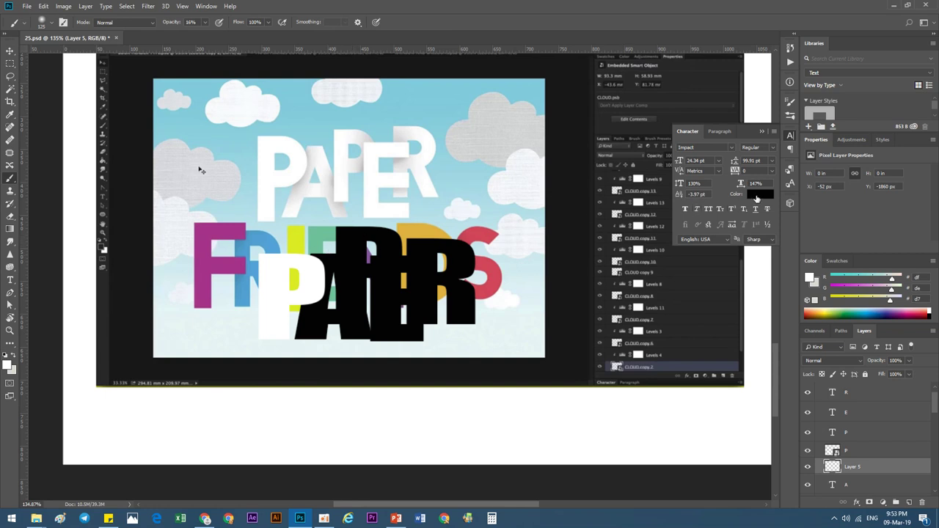
click(10, 365)
drag(490, 344, 493, 391)
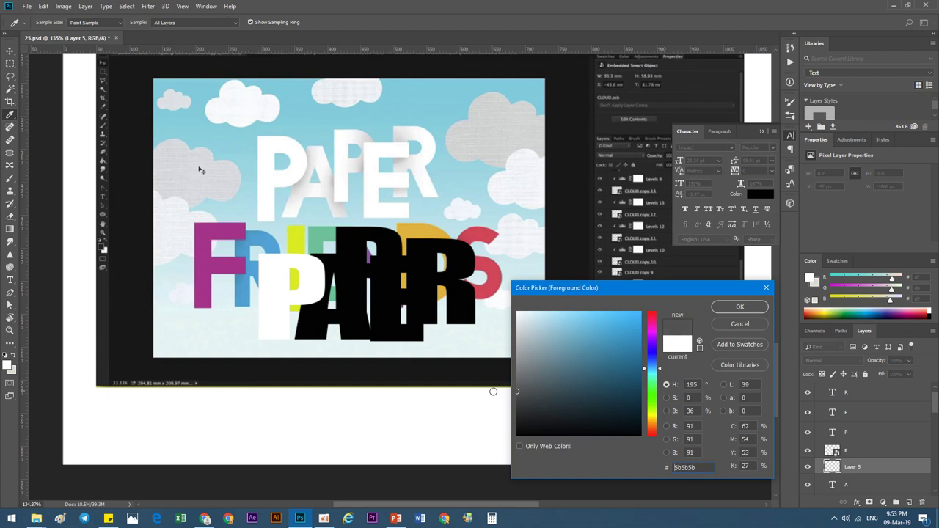
click(738, 308)
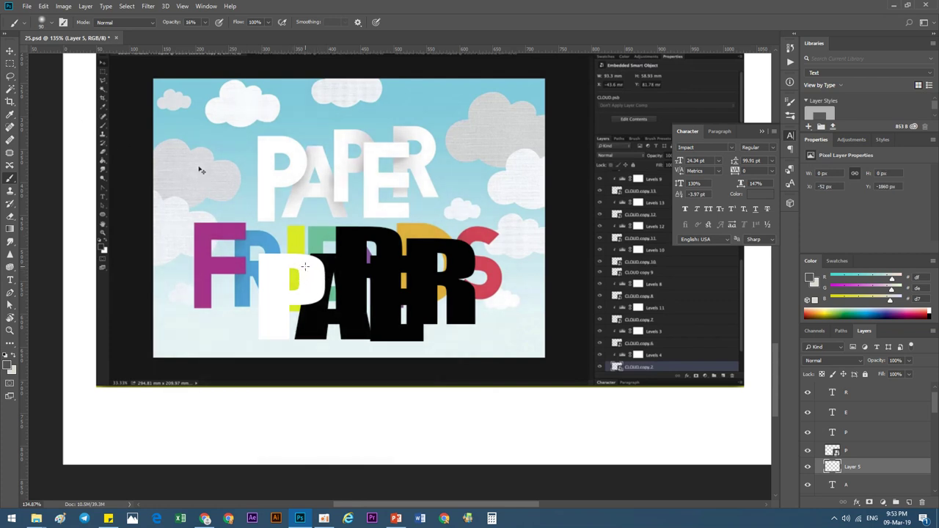
drag(314, 273, 324, 262)
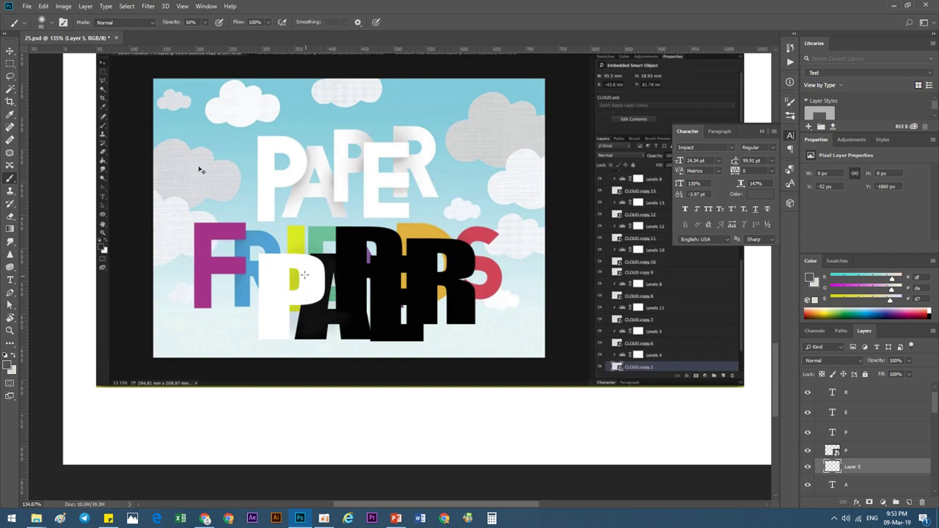
Step: Select the A letter layer and bring up its text colour picker
key(v)
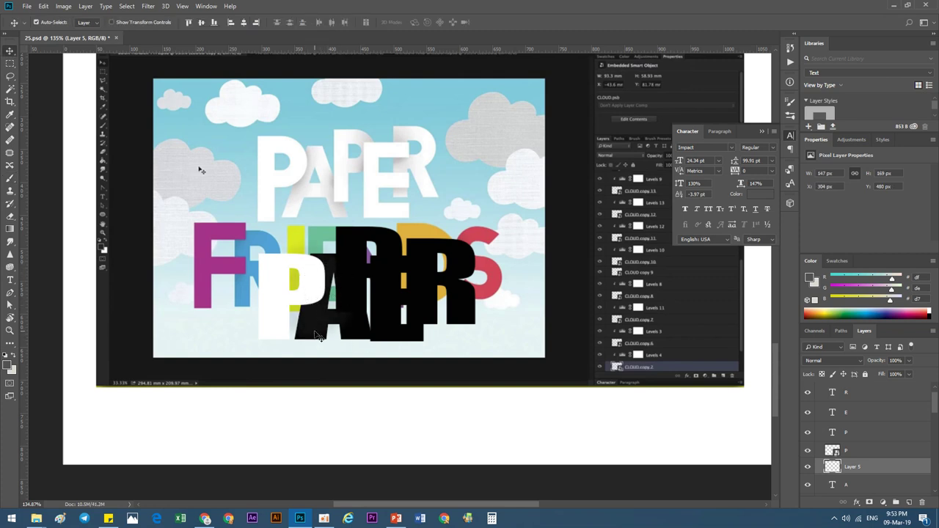
click(849, 486)
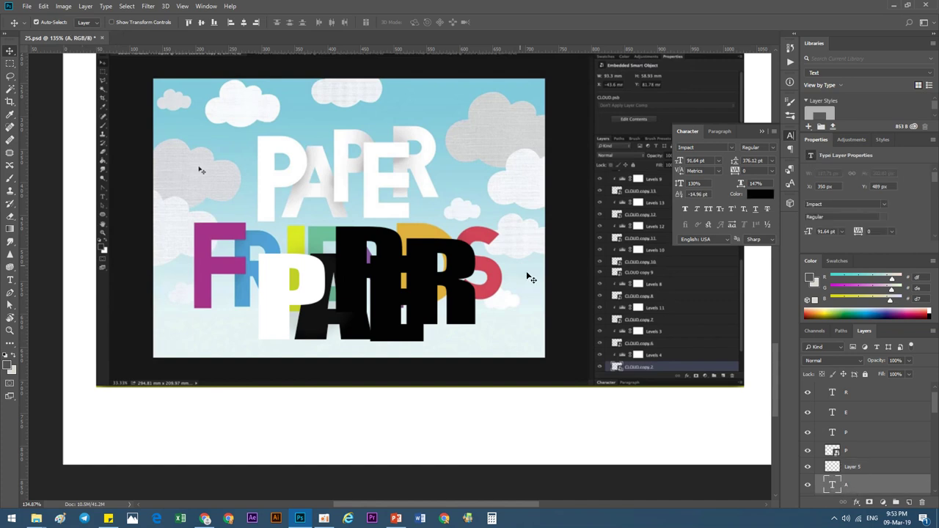
click(760, 194)
Step: Set the A letter's text colour to white (ffffff)
text(ffffff)
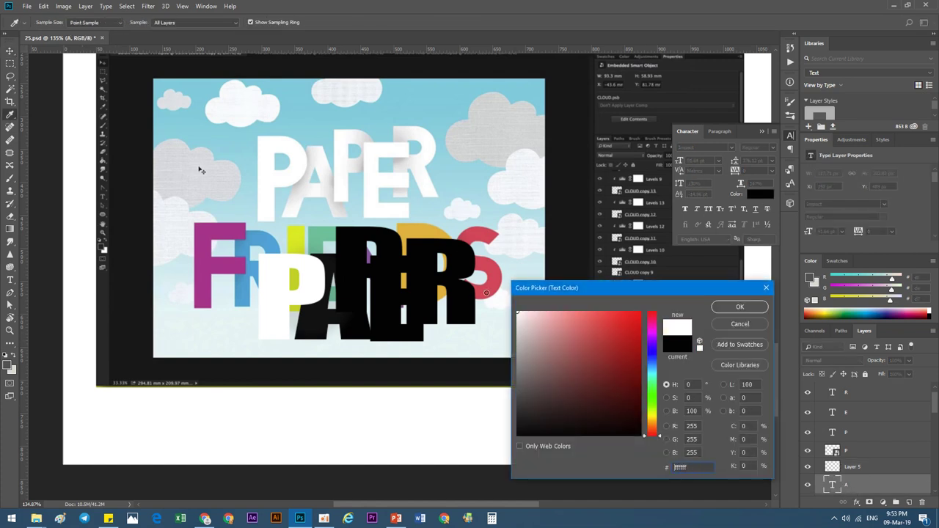
click(739, 306)
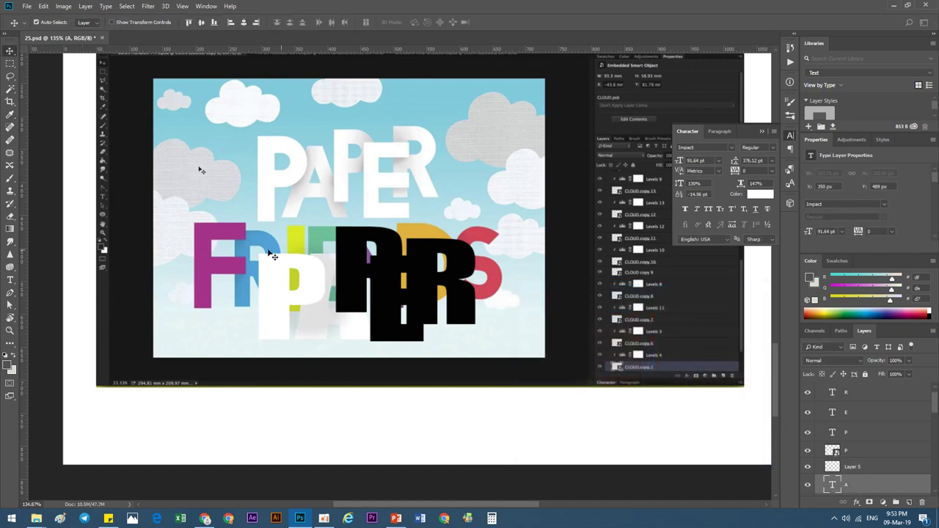
scroll(297, 312, up, 4)
scroll(296, 312, up, 2)
Step: Shrink and reposition the Layer 5 shading piece with Free Transform
click(333, 311)
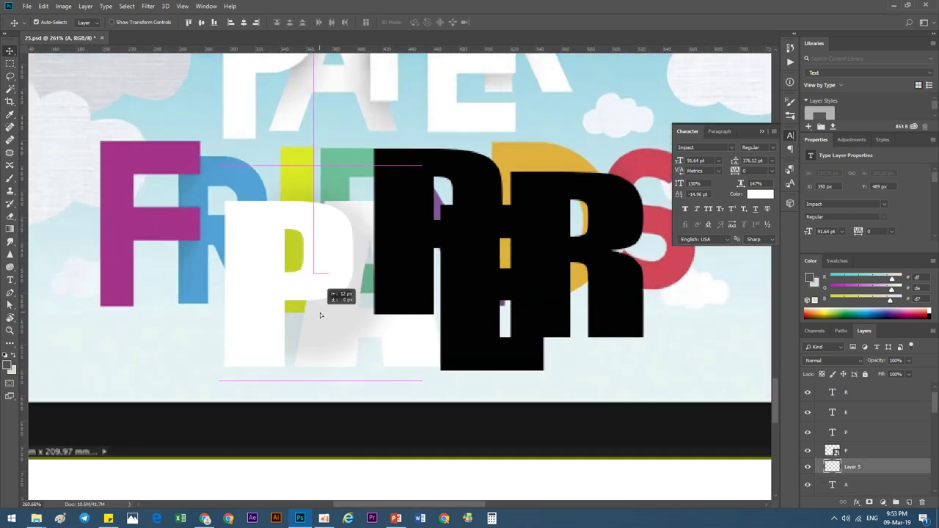
key(ctrl+t)
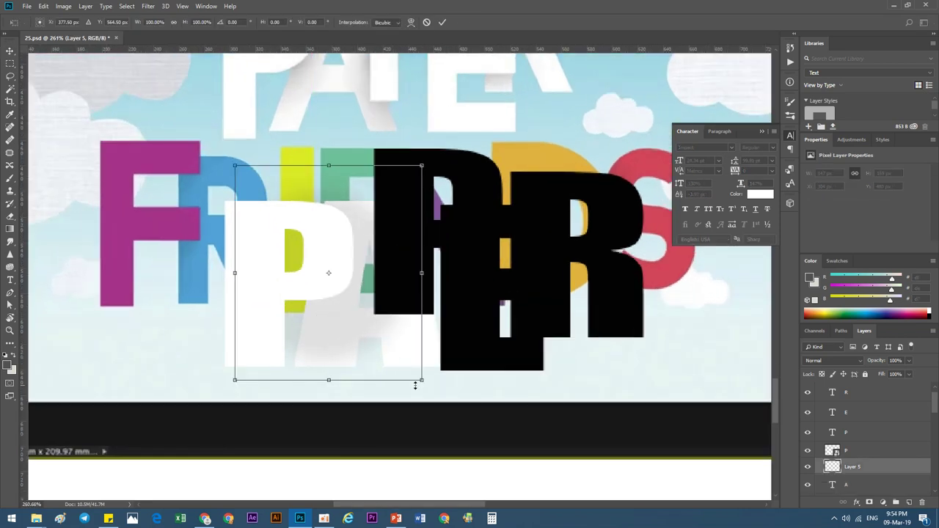
mouse_move(415, 384)
mouse_down()
mouse_move(329, 283)
mouse_move(347, 288)
mouse_move(325, 320)
mouse_up()
drag(274, 258, 268, 258)
drag(325, 247, 327, 242)
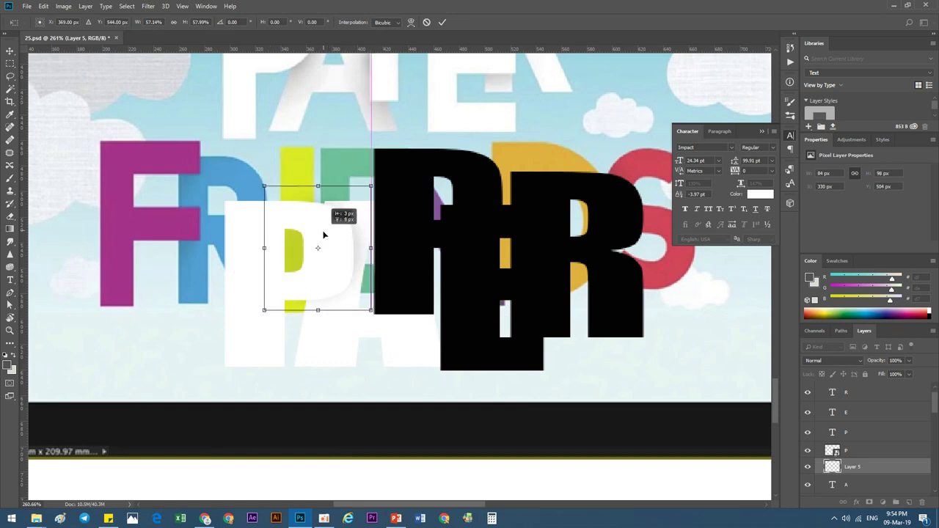
click(442, 22)
Step: Spread the black E, R and P letters apart, moving P over FRIENDS
scroll(320, 224, down, 3)
scroll(320, 224, down, 1)
drag(418, 286, 484, 286)
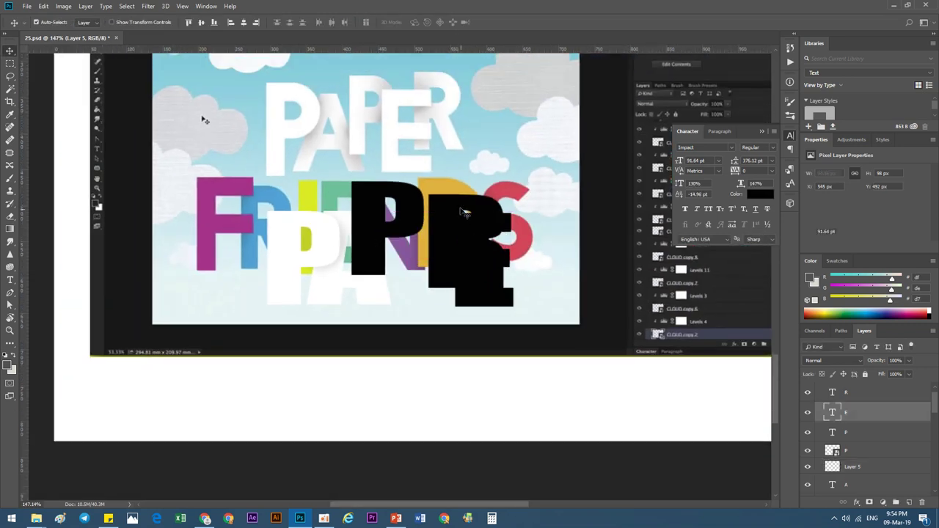
drag(465, 213, 565, 213)
drag(382, 217, 390, 238)
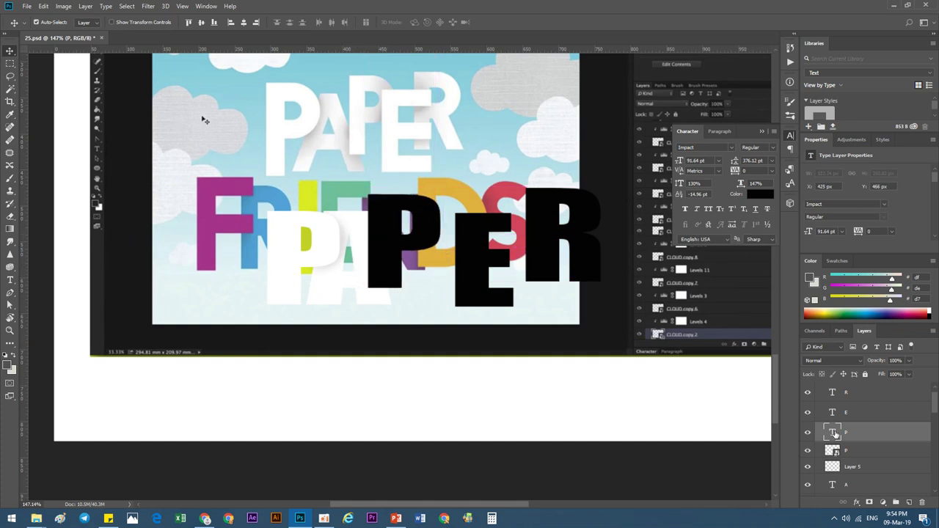
click(877, 453)
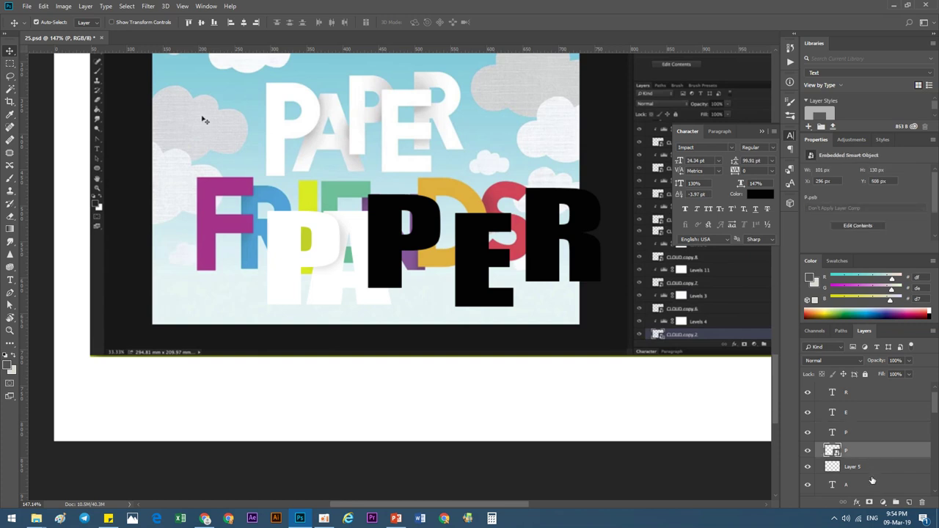
Step: Add Layer 6 and paint a soft grey shadow over the white PA letters
click(909, 503)
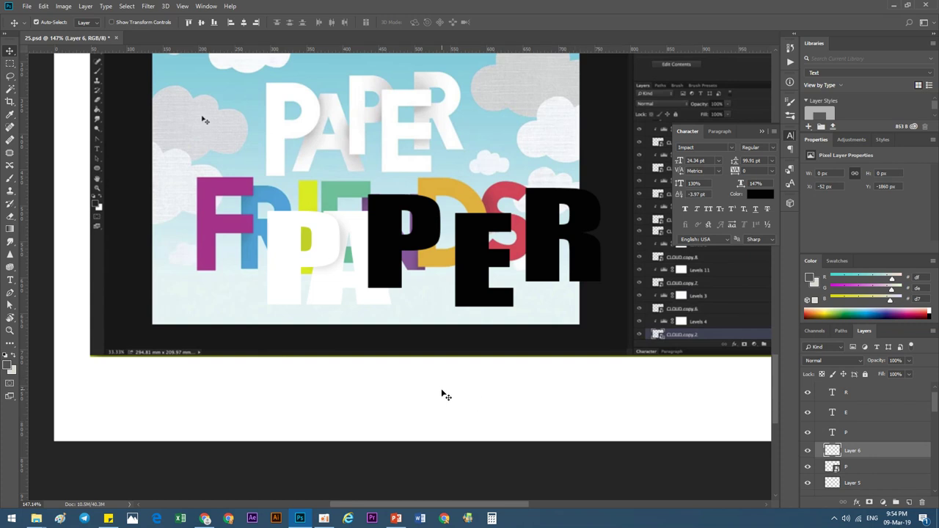
click(9, 178)
scroll(367, 208, up, 1)
drag(367, 208, 370, 323)
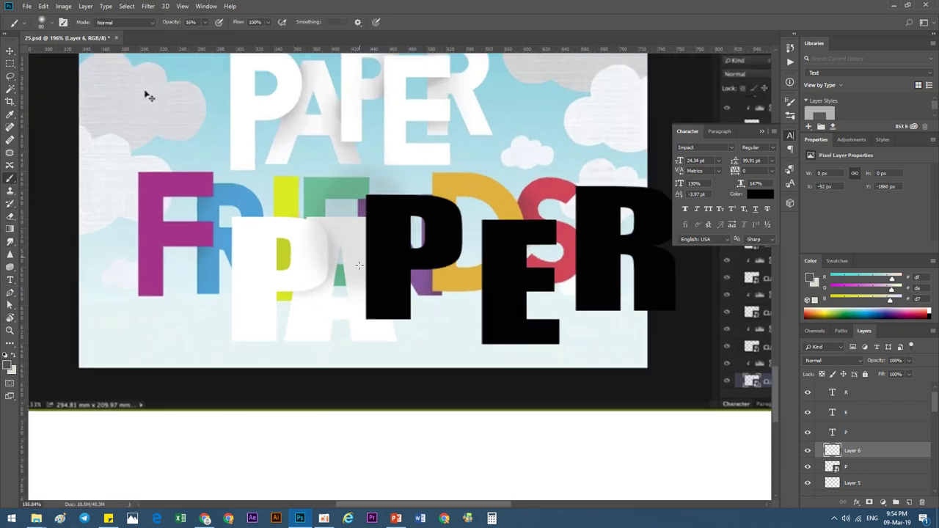
Step: Narrow and shorten the Layer 6 shadow to about 64% × 86%
key(ctrl+t)
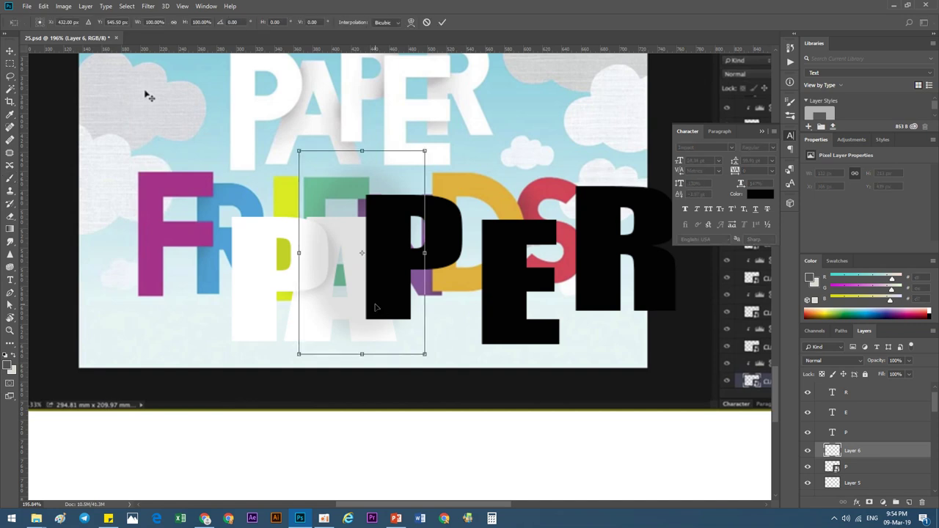
drag(299, 252, 328, 253)
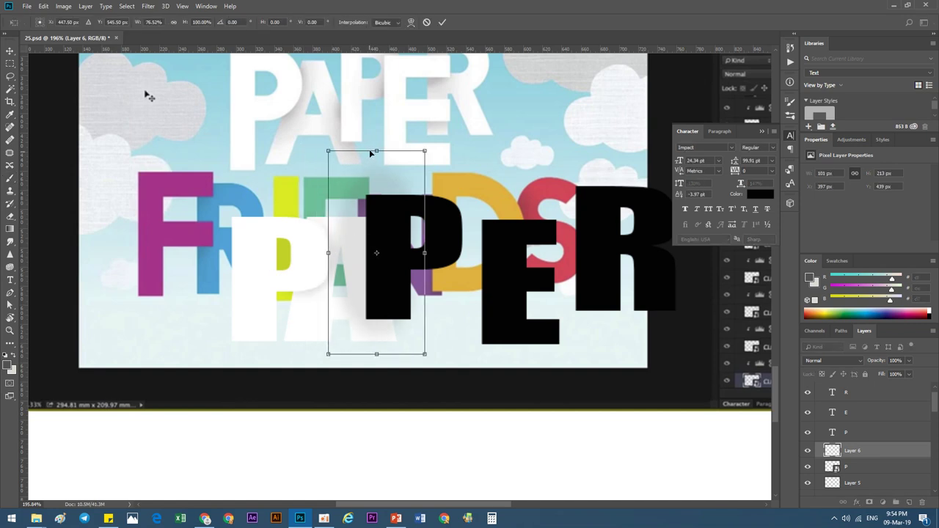
drag(375, 150, 375, 172)
drag(328, 263, 344, 263)
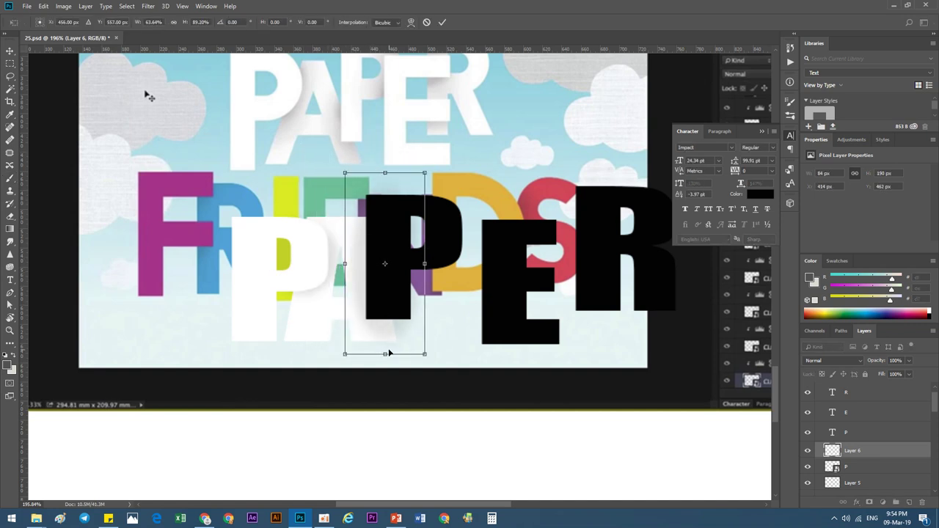
drag(384, 353, 382, 348)
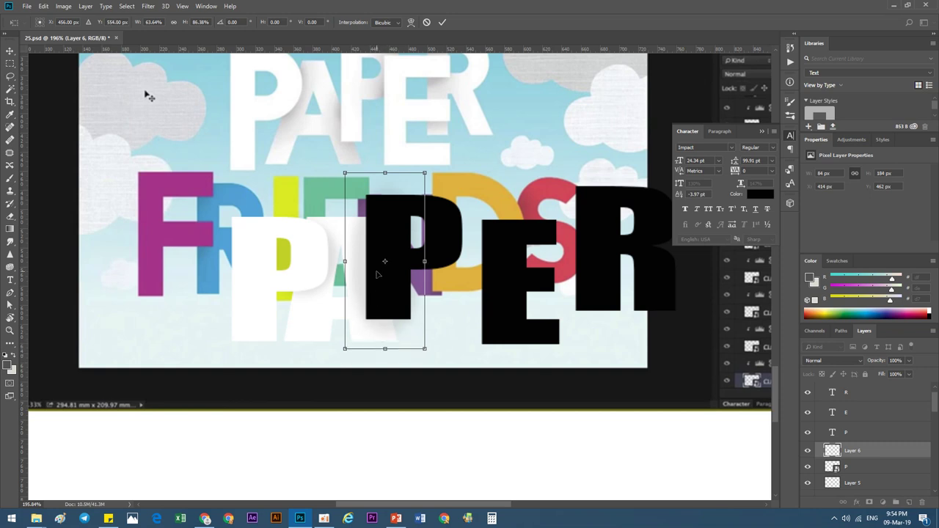
key(Return)
scroll(375, 275, down, 2)
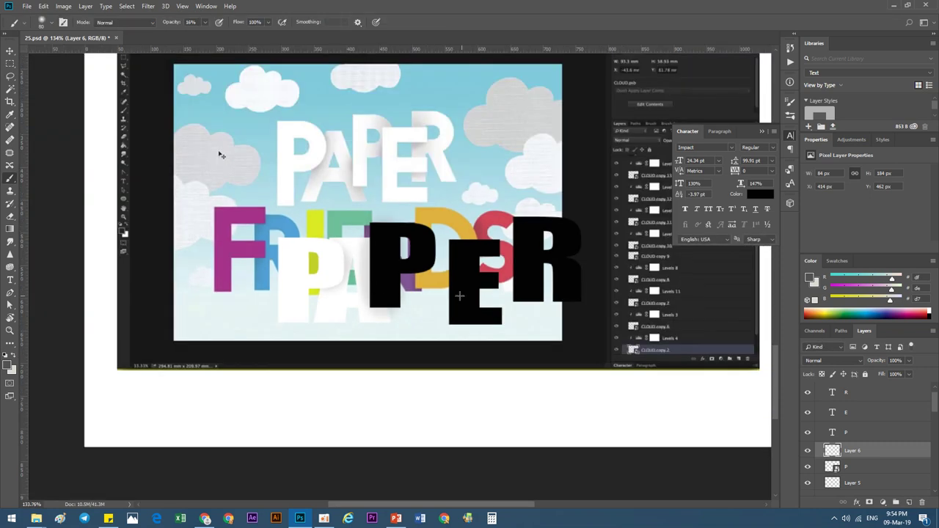
Step: Make the P letter's text colour white (ffffff)
key(v)
click(403, 273)
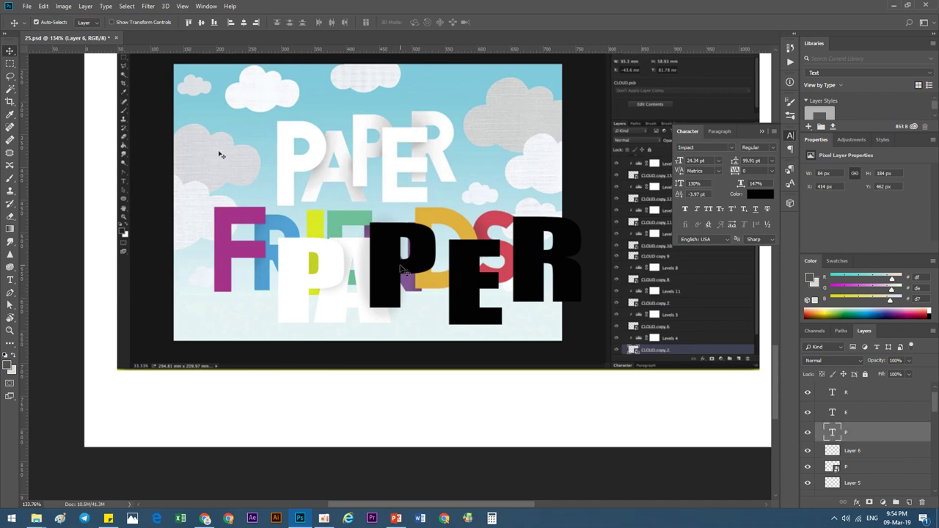
click(760, 194)
text(ffffff)
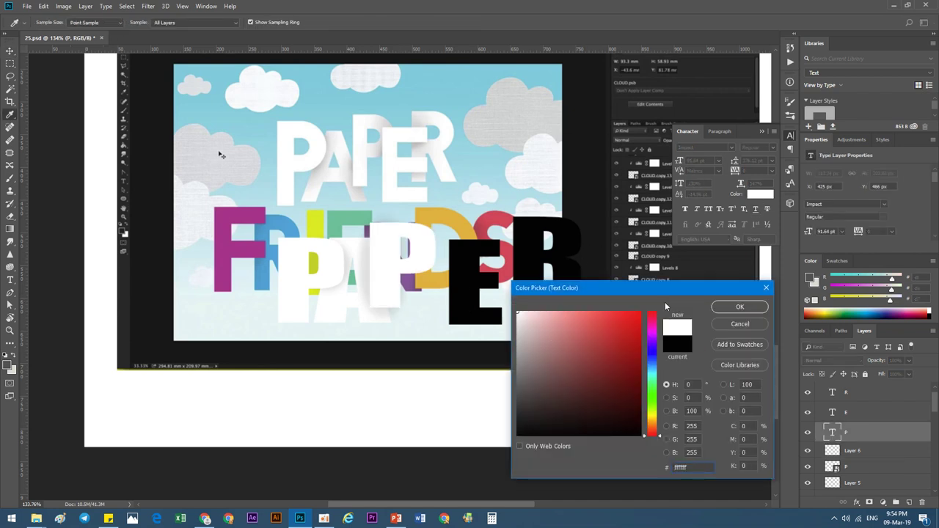
click(725, 310)
Step: Move the E about 34 px left and make it white
drag(459, 303, 429, 303)
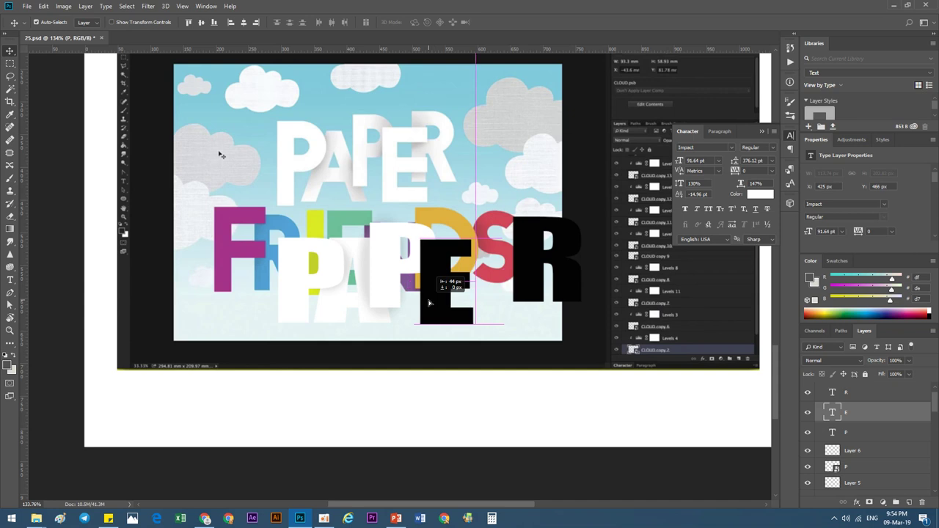
click(759, 194)
click(497, 294)
click(739, 307)
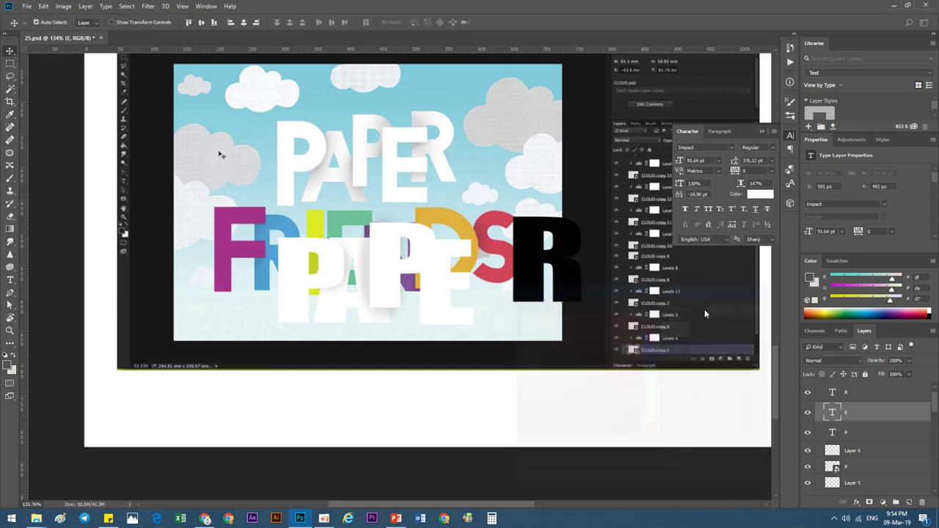
Step: Add Layer 7 above P and brush soft dark shading over the PAPE letters
click(859, 436)
click(903, 498)
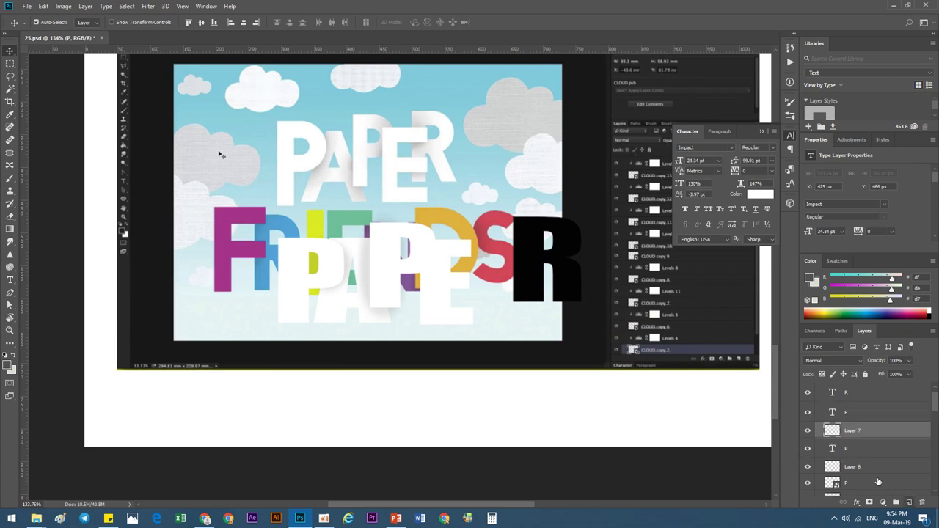
click(10, 178)
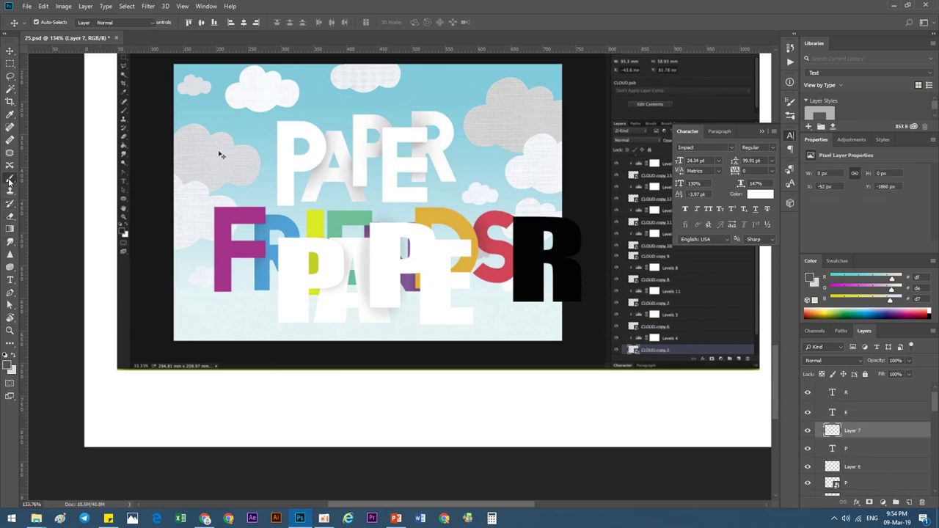
drag(426, 253, 421, 306)
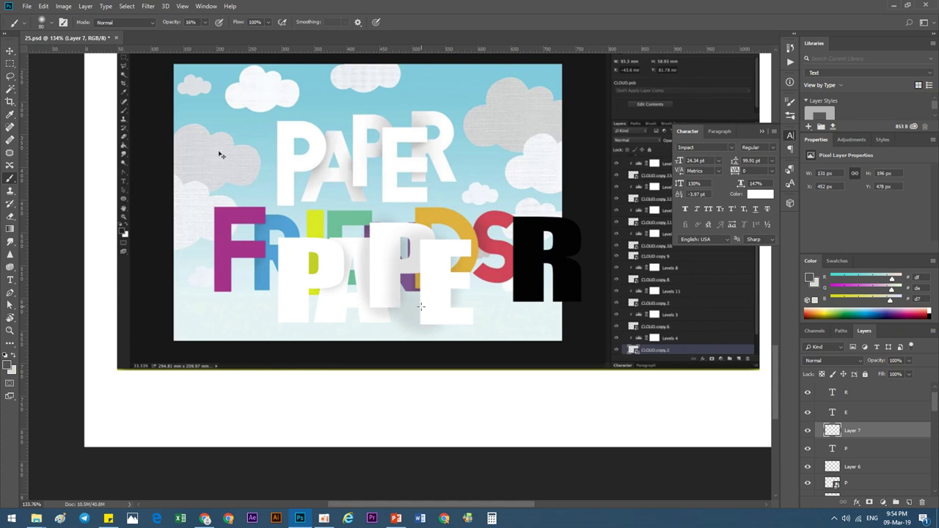
drag(422, 256, 422, 302)
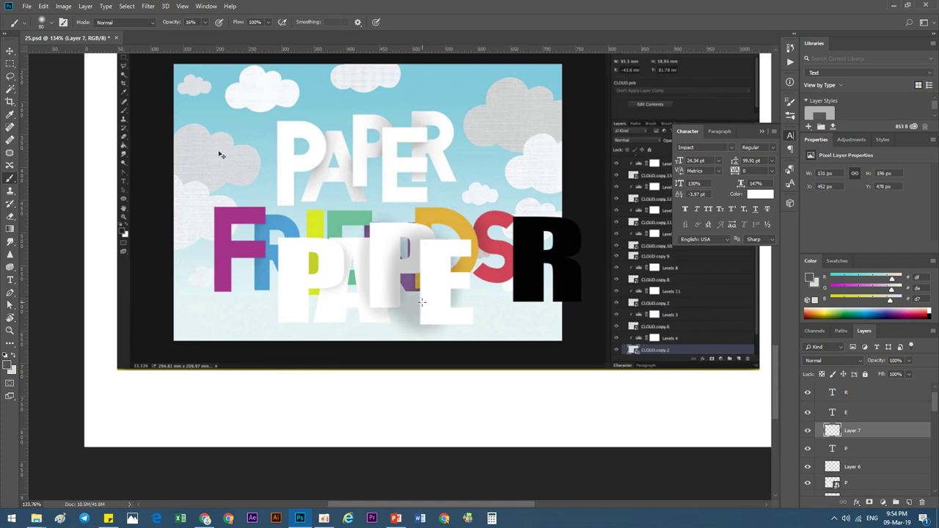
Step: Narrow and shorten the Layer 7 shading to about 46% × 83%
key(ctrl+t)
drag(375, 282, 407, 283)
drag(465, 282, 447, 282)
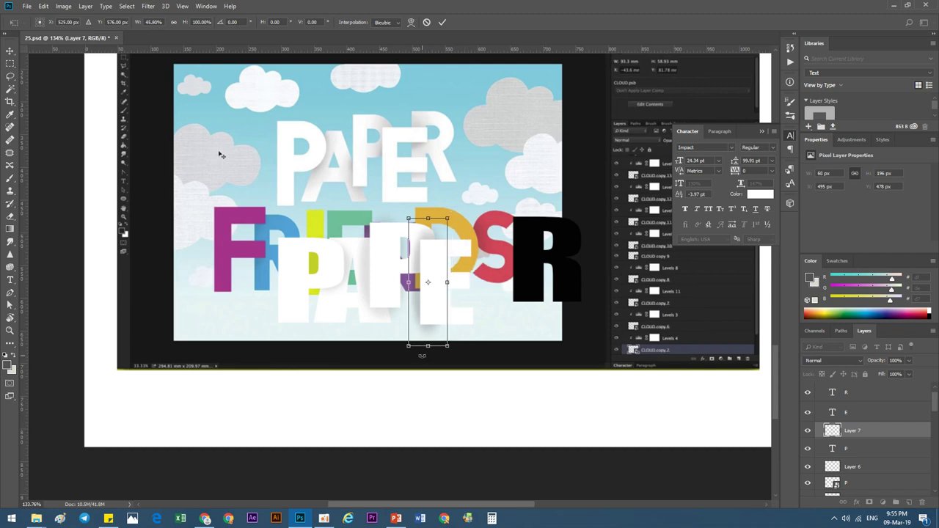
drag(426, 346, 426, 333)
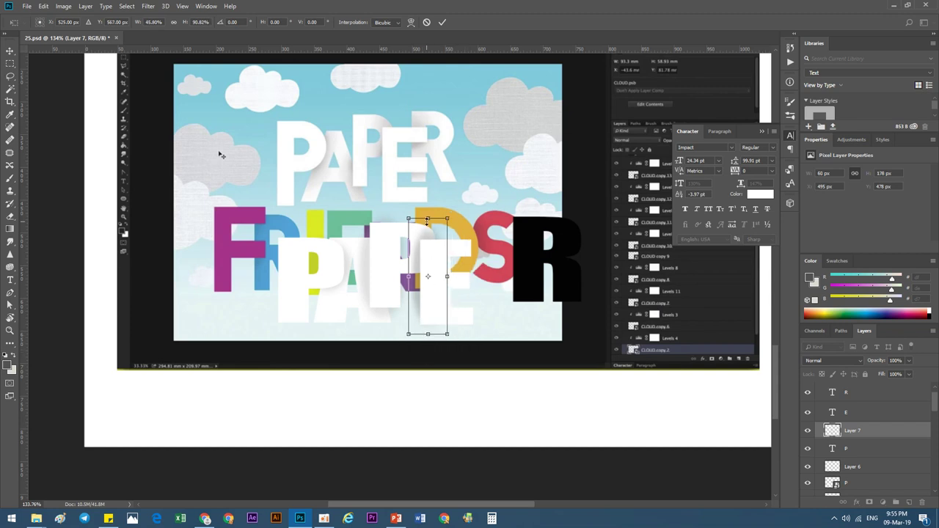
drag(427, 219, 423, 230)
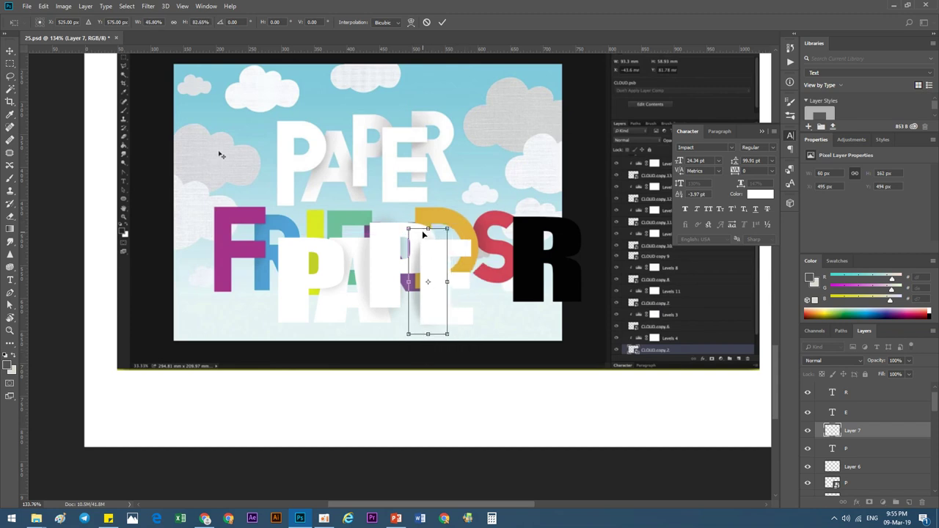
key(Return)
Step: Nudge the Layer 7 shadow slightly left and try erasing part of it, then undo
key(b)
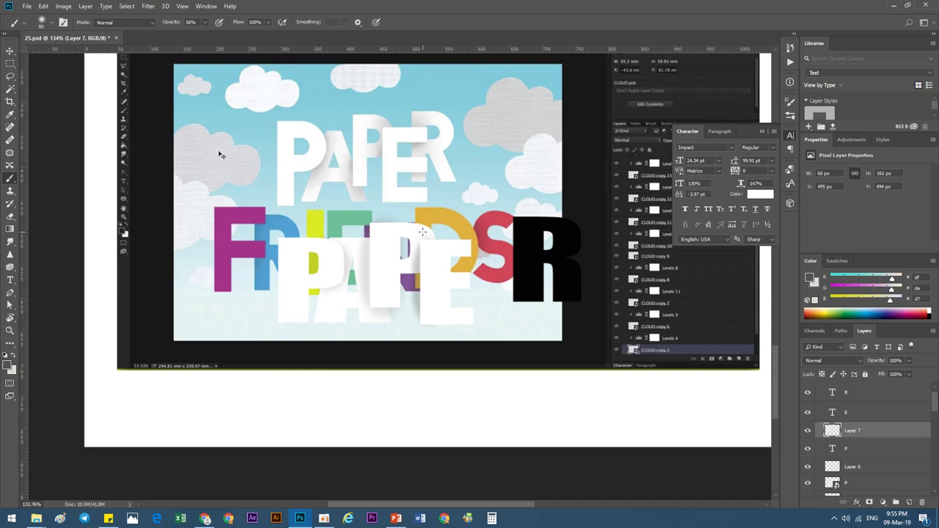
key(ctrl+t)
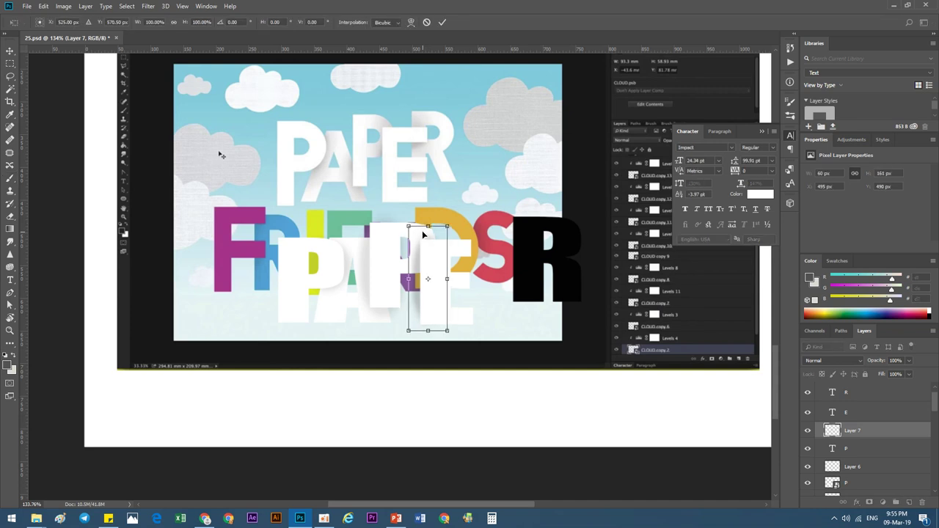
key(Left)
key(Left)
key(Left)
key(Return)
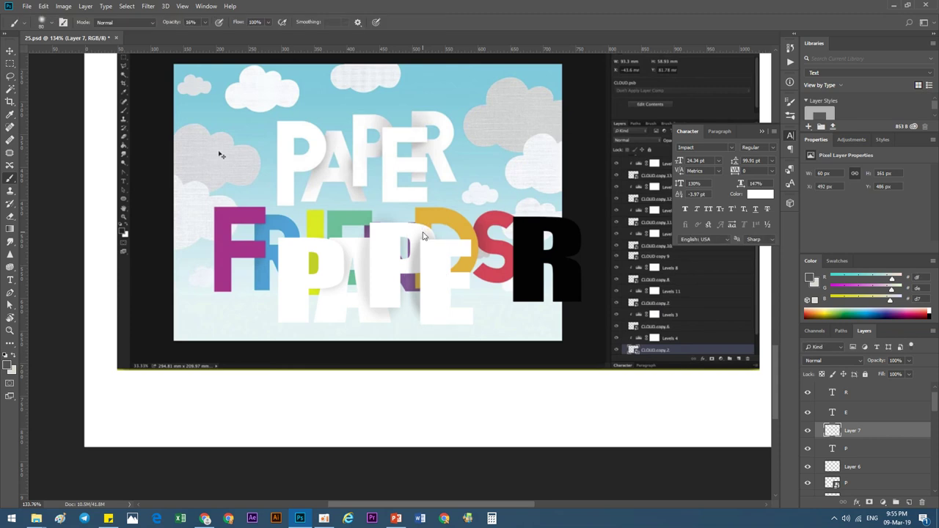
key(e)
mouse_move(446, 291)
mouse_down()
mouse_move(378, 306)
mouse_move(424, 300)
mouse_move(415, 271)
mouse_move(438, 309)
mouse_up()
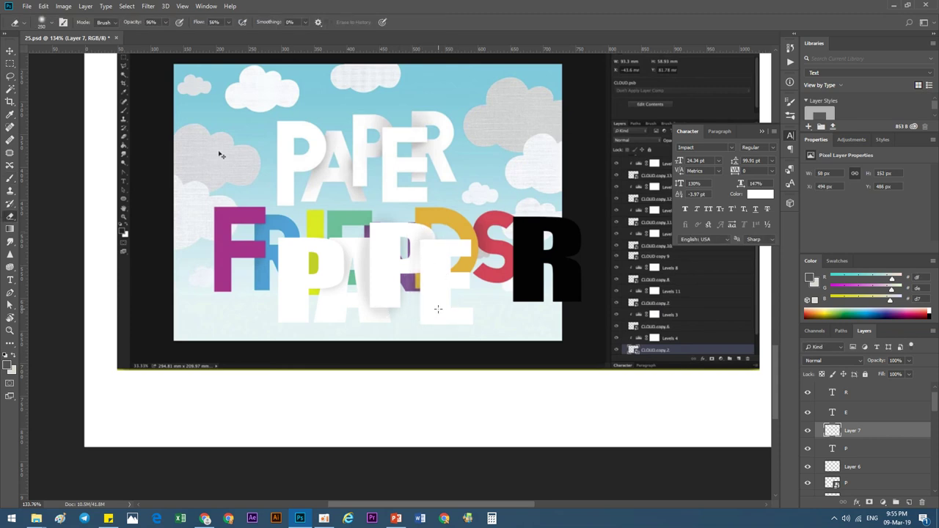
key(ctrl+z)
key(ctrl+z)
Step: Move the black R about 60 px left and stack the shadow layer above it
click(10, 51)
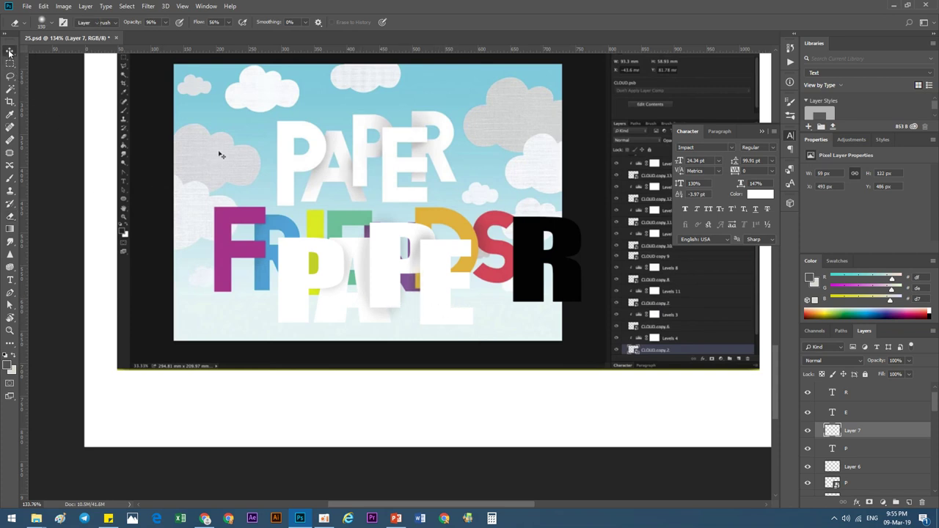
drag(535, 267, 474, 266)
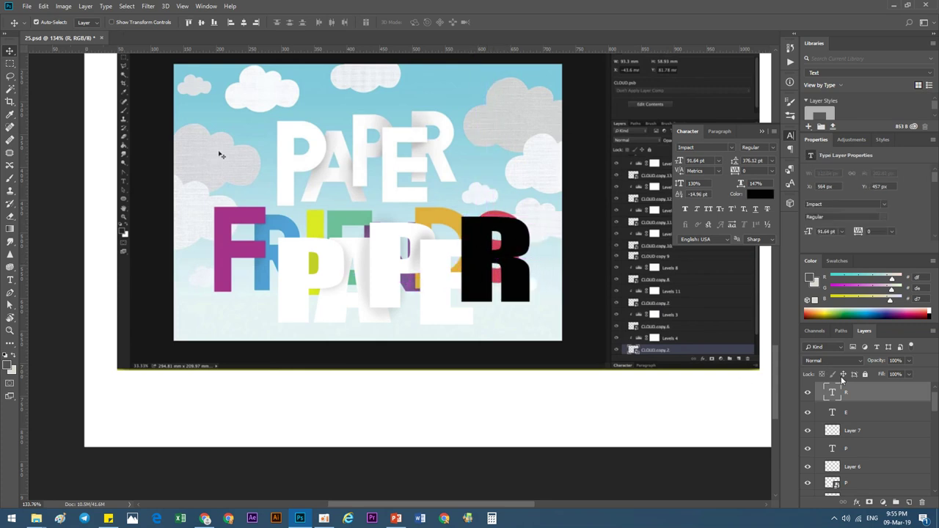
drag(851, 431, 849, 435)
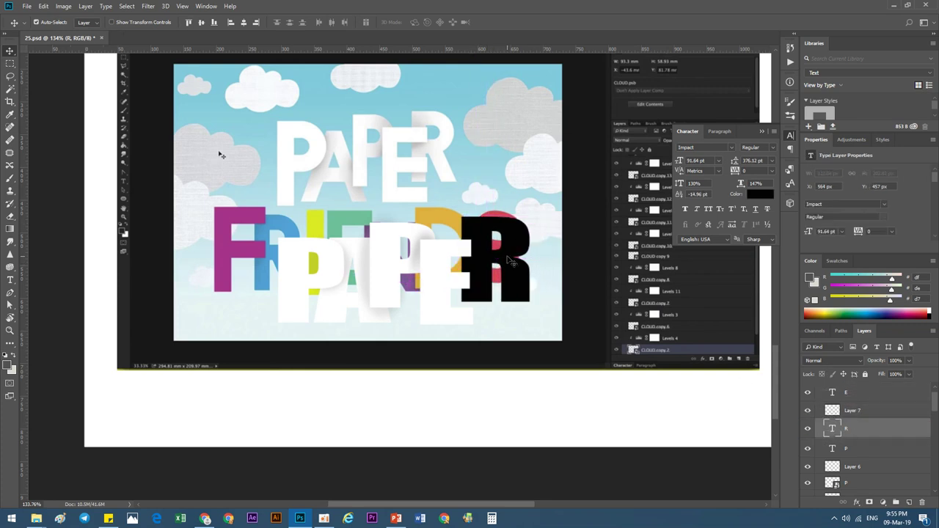
drag(507, 263, 499, 264)
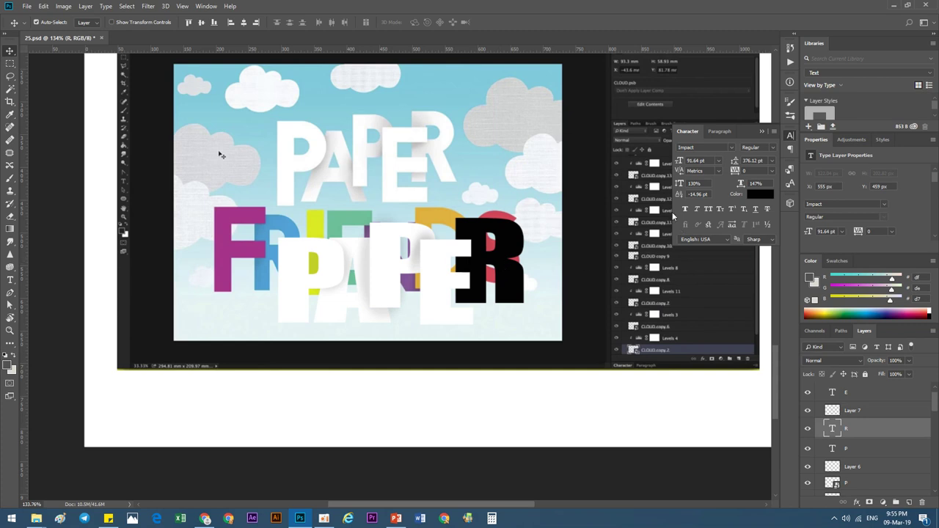
Step: Make the R text white and select Layer 7
click(753, 194)
click(522, 300)
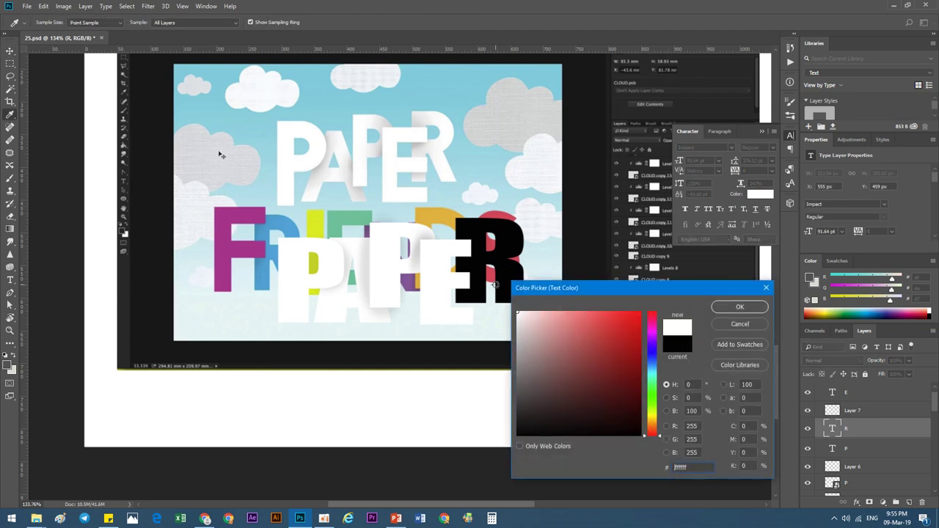
click(724, 309)
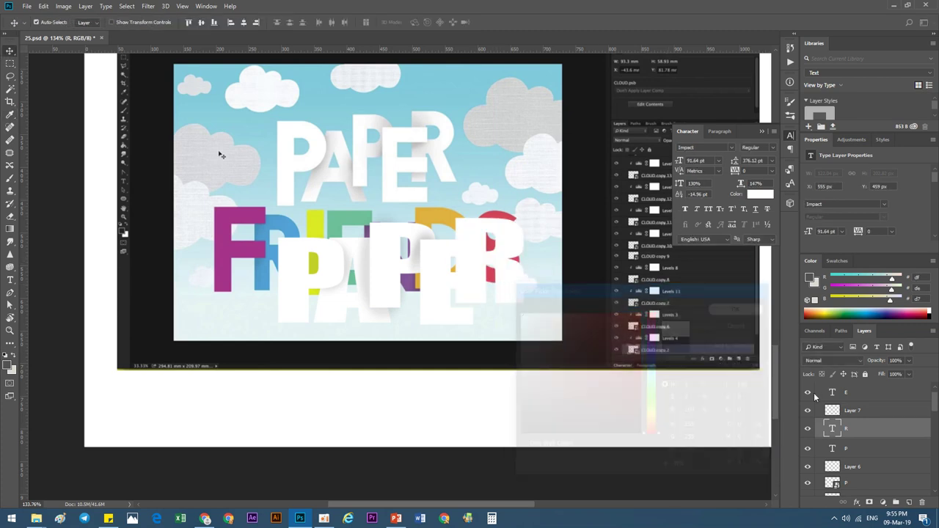
click(853, 413)
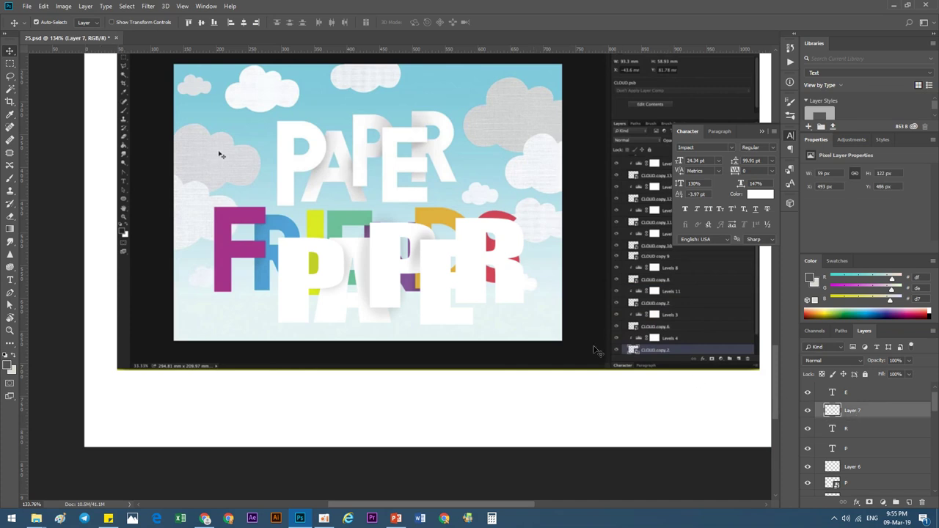
Step: Brush grey shading over the R and E, then undo it
click(9, 179)
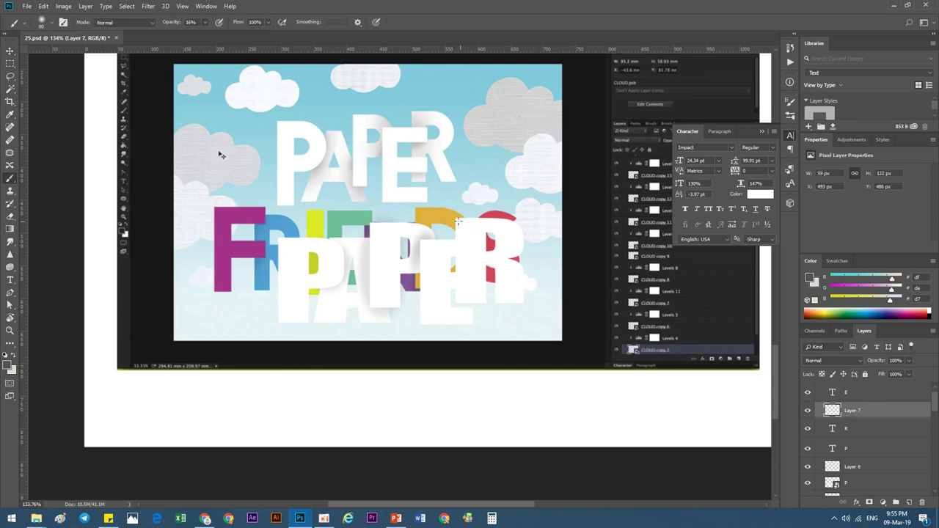
mouse_move(471, 252)
mouse_down()
mouse_move(481, 271)
mouse_move(466, 270)
mouse_up()
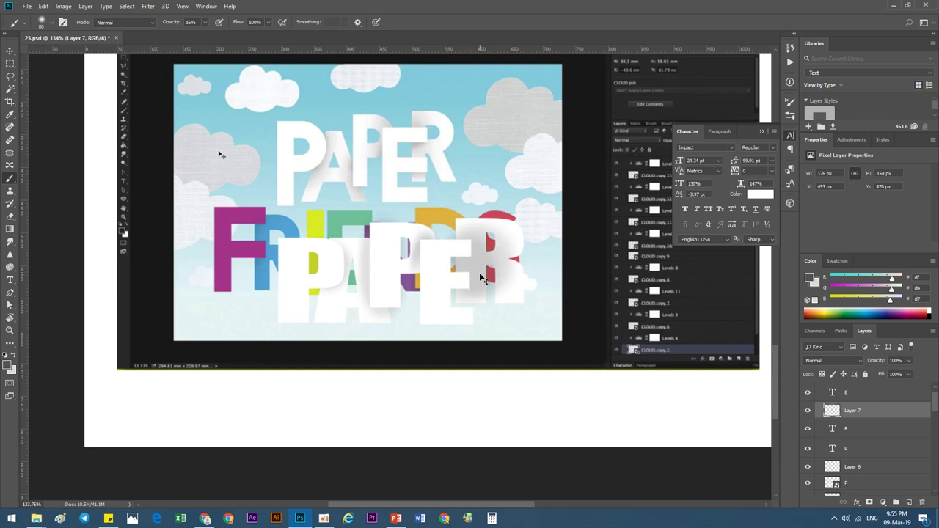
key(ctrl+t)
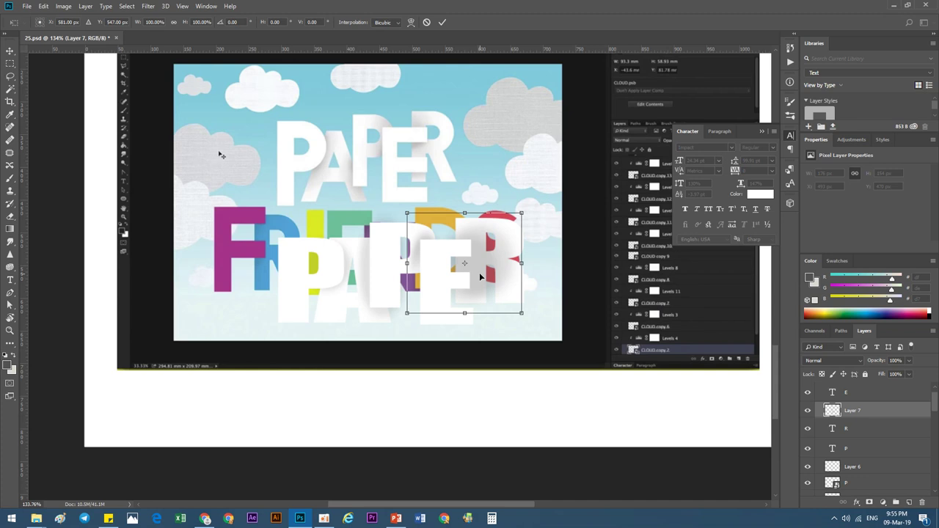
key(Return)
key(ctrl+z)
key(ctrl+z)
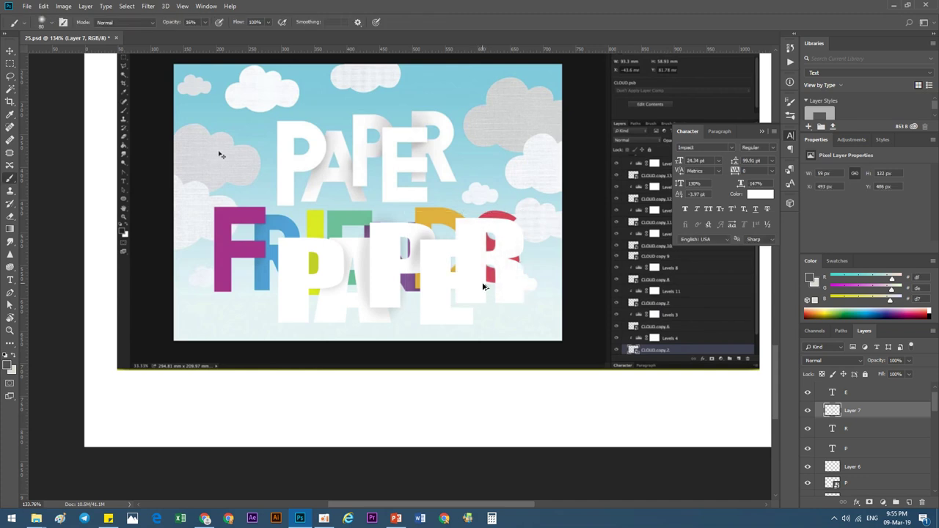
Step: Paint grey shading on new Layer 8 and narrow it to about 44% × 73%
click(908, 502)
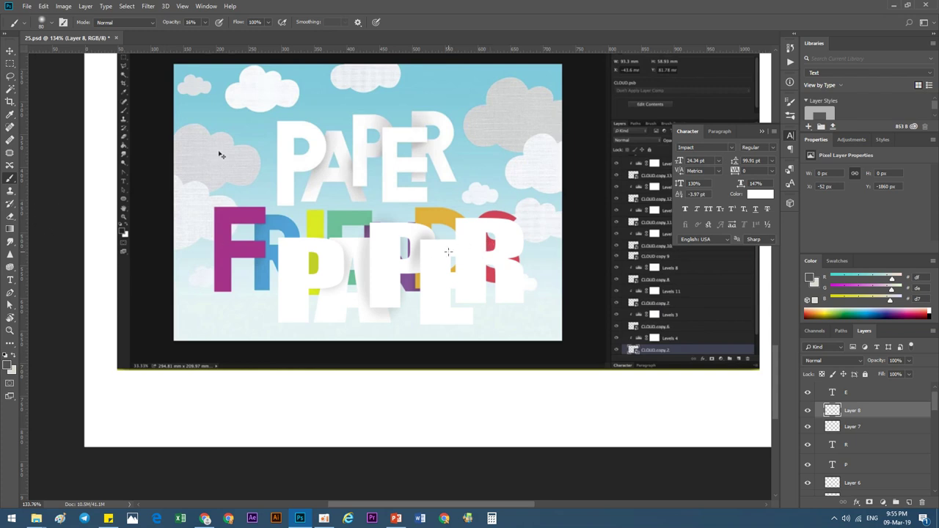
mouse_move(461, 254)
mouse_down()
mouse_move(454, 292)
mouse_move(437, 270)
mouse_up()
key(ctrl+t)
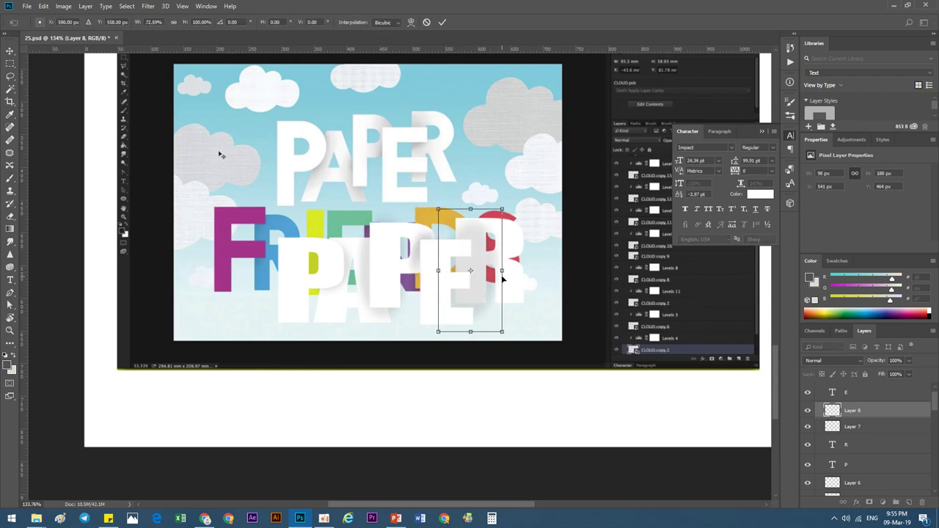
drag(501, 270, 477, 269)
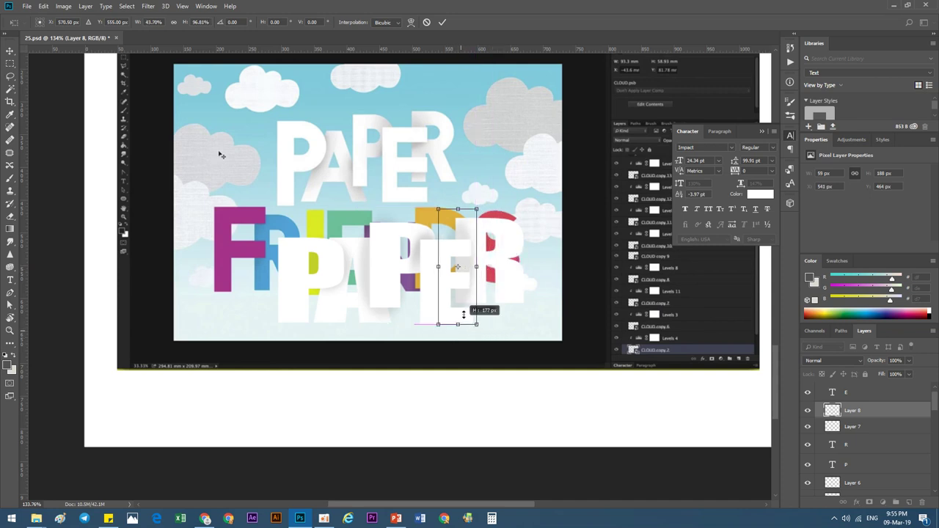
drag(460, 331, 459, 313)
drag(457, 208, 458, 242)
Step: Apply the shading resize, deselect Layer 8, and hide reference screenshot Layer 4
key(b)
scroll(438, 268, down, 3)
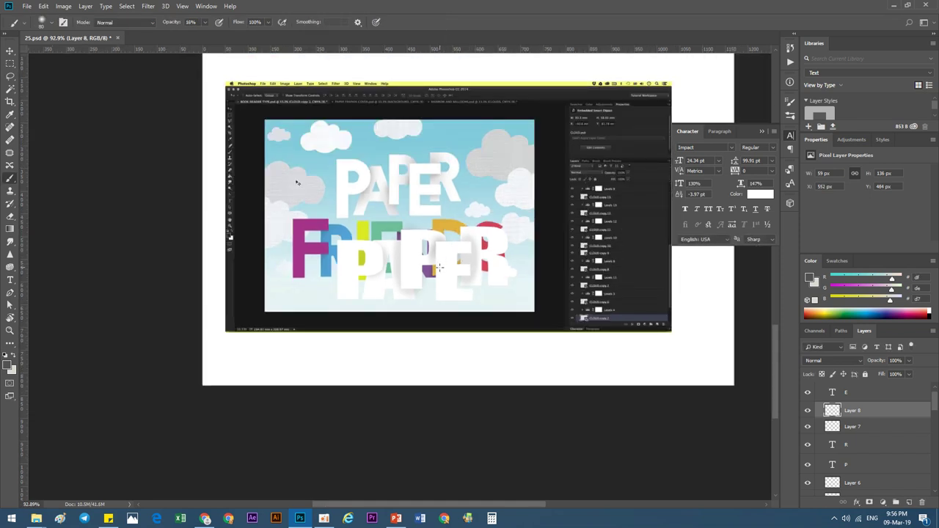
click(10, 50)
click(662, 388)
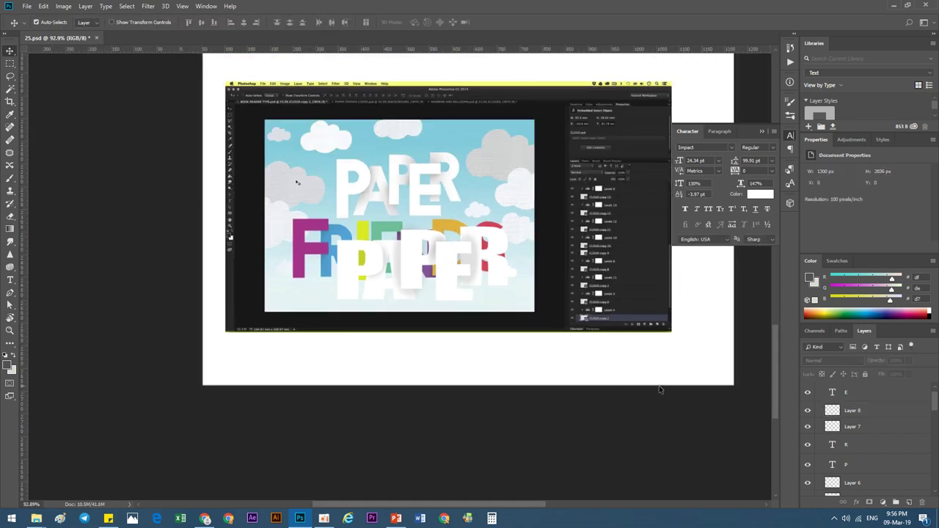
scroll(821, 454, down, 1)
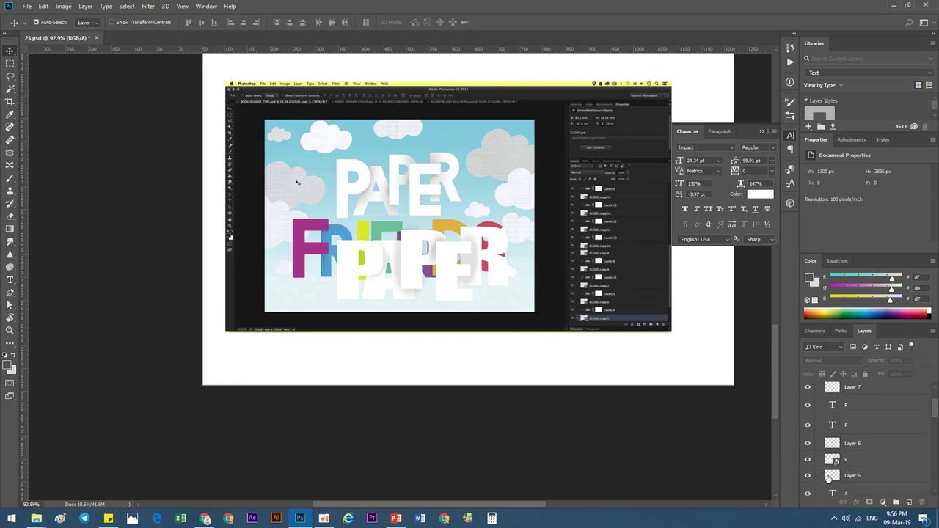
scroll(829, 473, down, 2)
scroll(829, 473, down, 1)
click(808, 433)
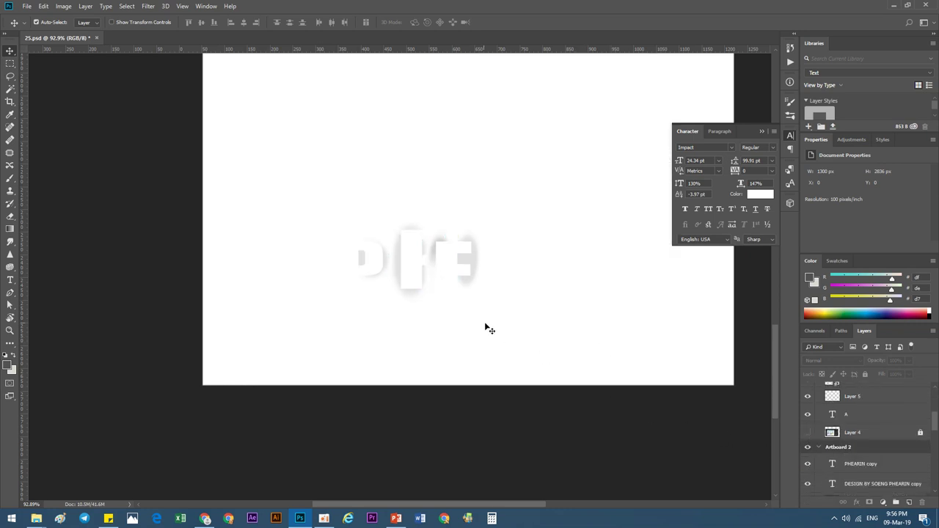
Step: Move the blurred text layers Layer 5 and A up and to the right
drag(354, 288, 220, 176)
key(ctrl+t)
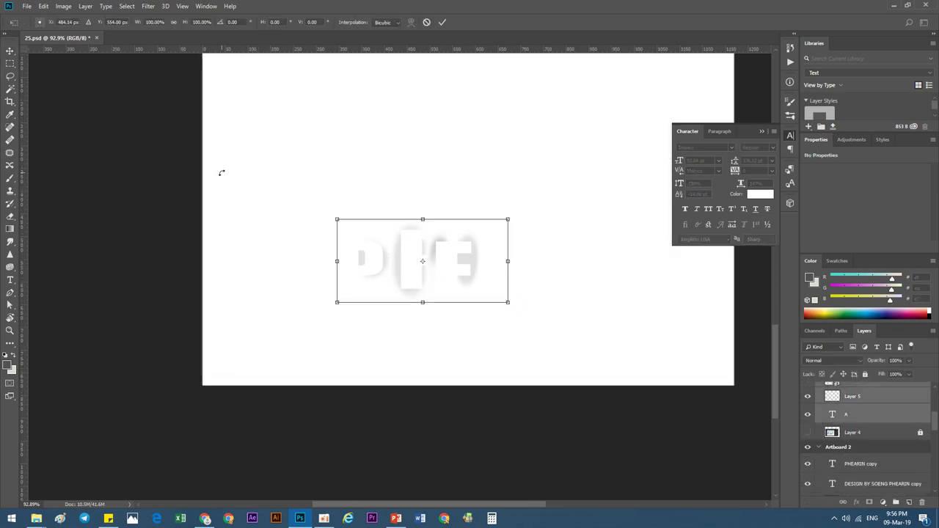
drag(454, 255, 477, 222)
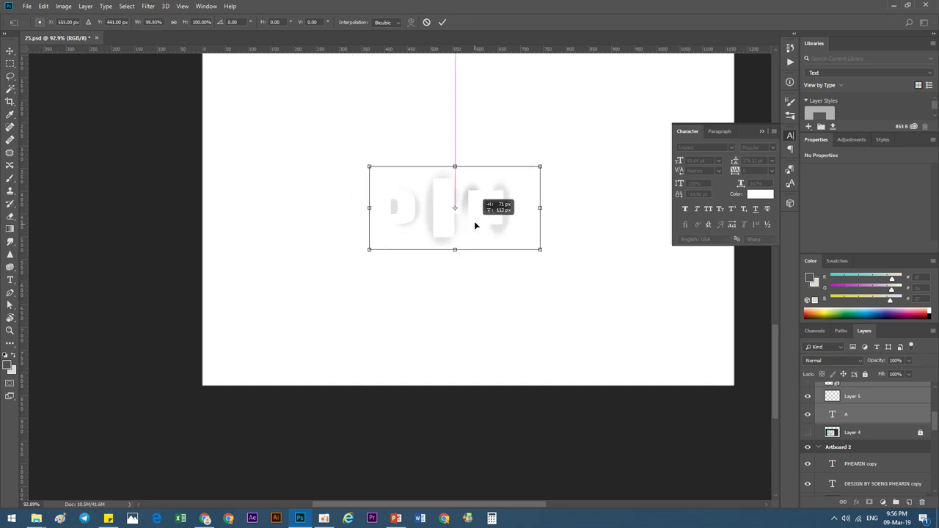
key(Return)
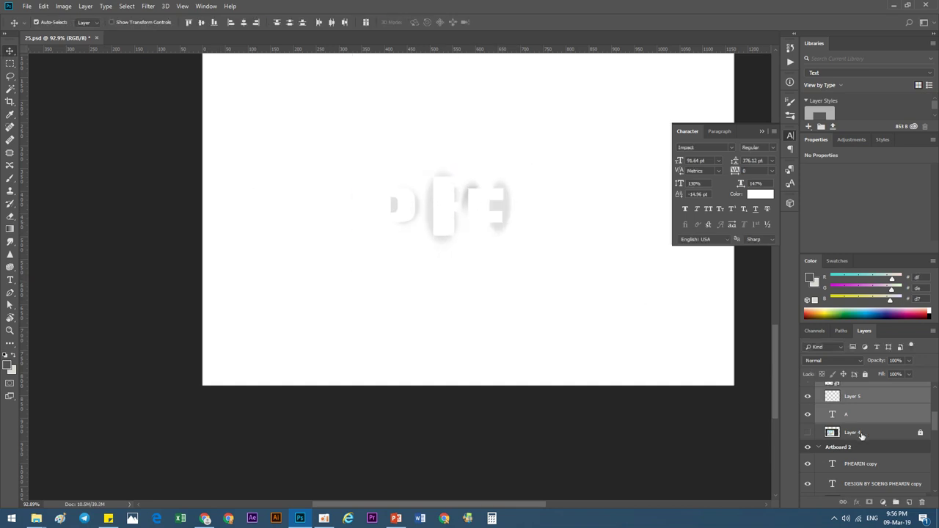
Step: Add a new Layer 9 above Layer 4 filled with dark grey
click(867, 435)
click(910, 501)
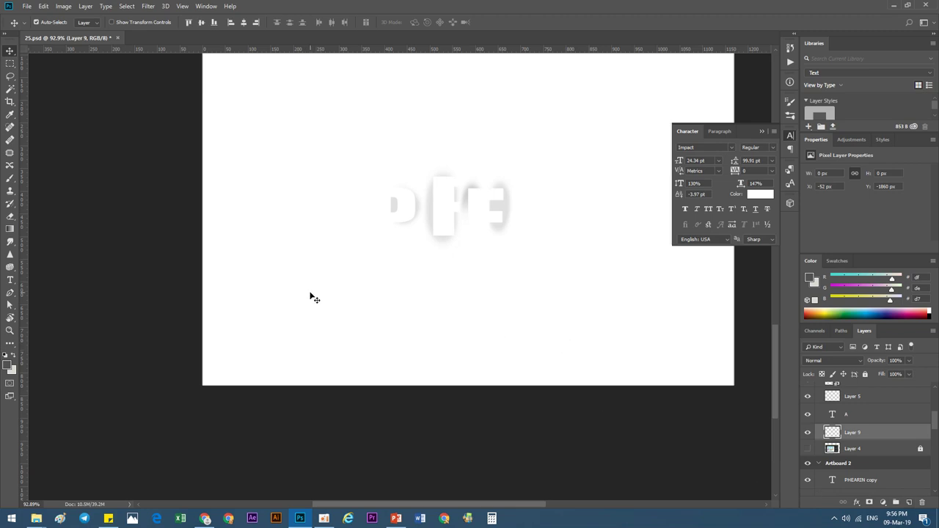
key(alt+BackSpace)
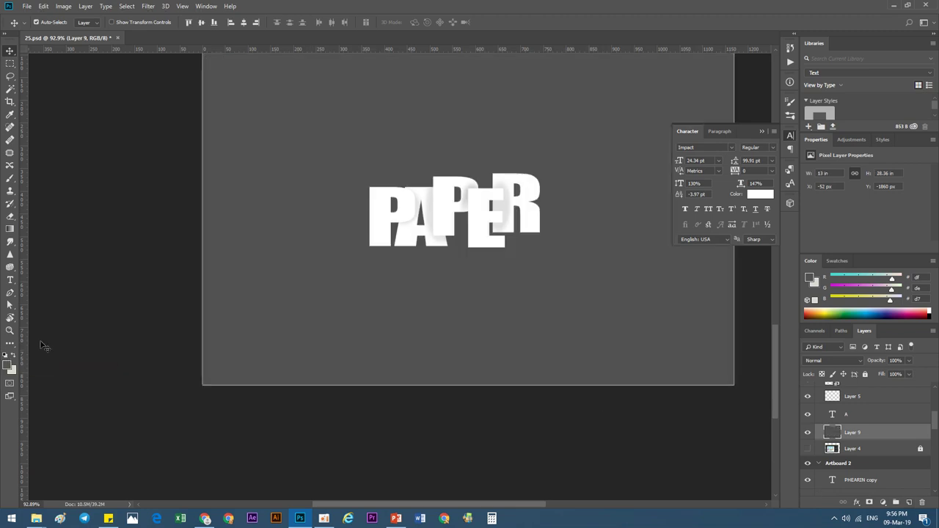
scroll(152, 318, down, 2)
click(10, 365)
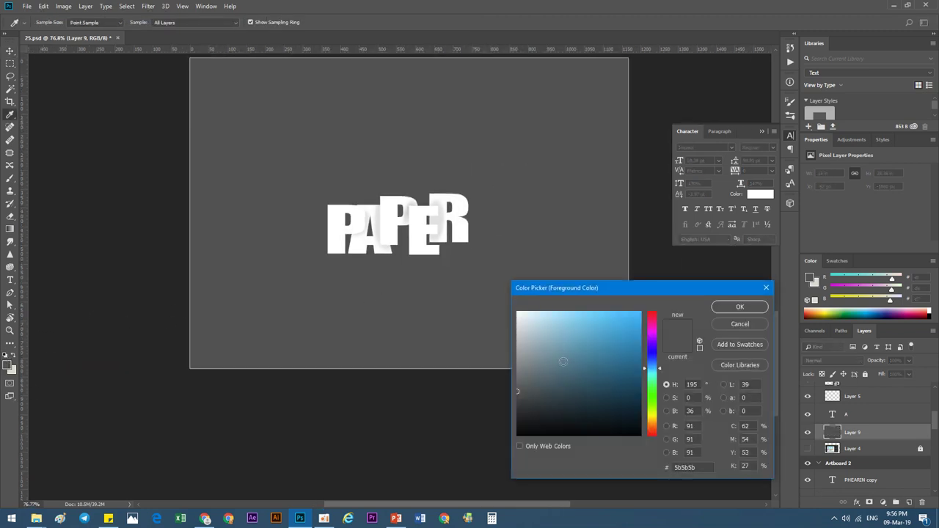
text(2d9abe)
click(731, 307)
key(v)
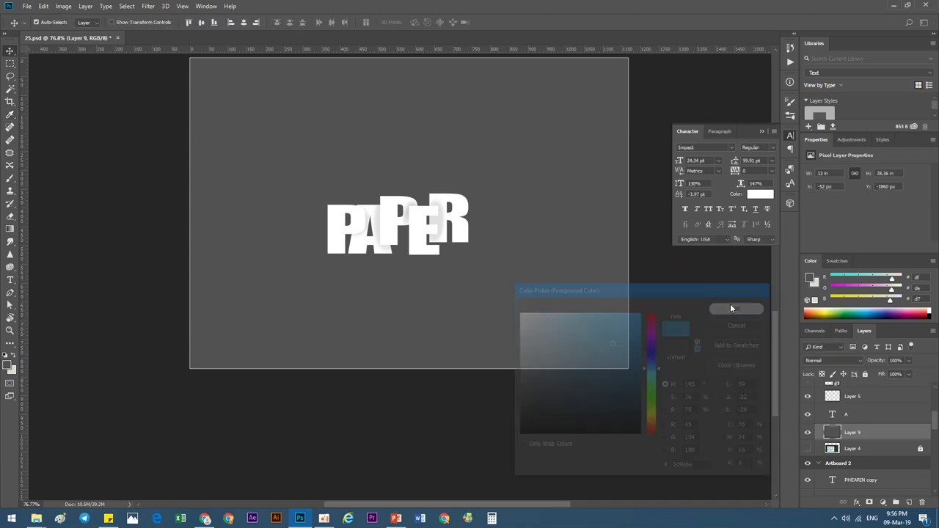
key(alt+BackSpace)
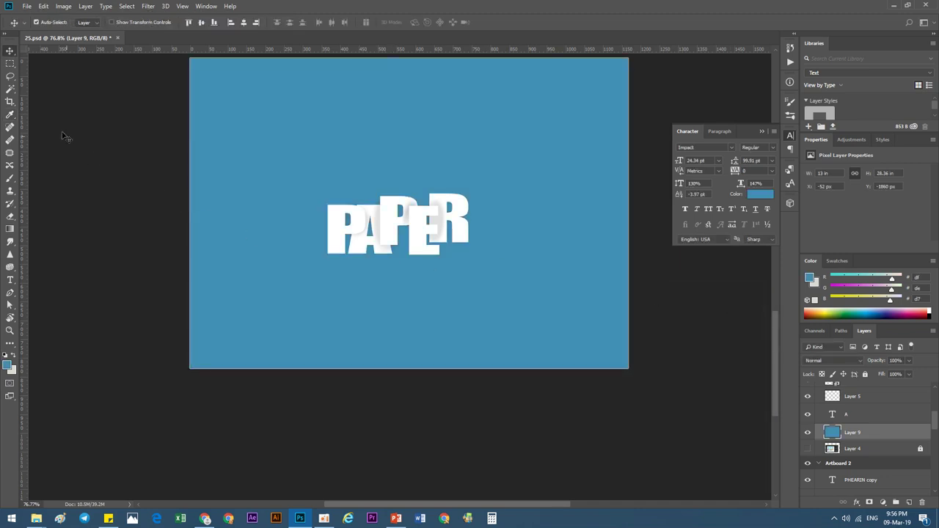
alt+scroll(462, 304, down, 2)
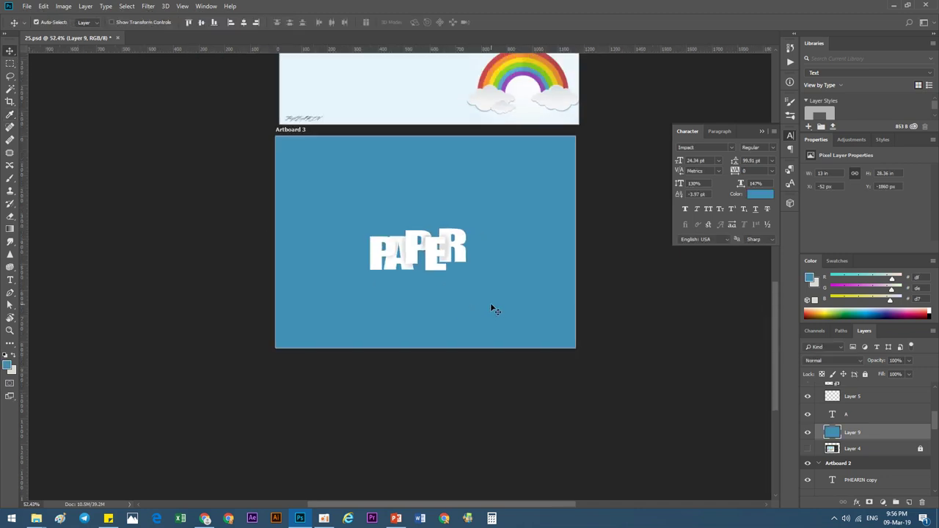
drag(518, 303, 332, 226)
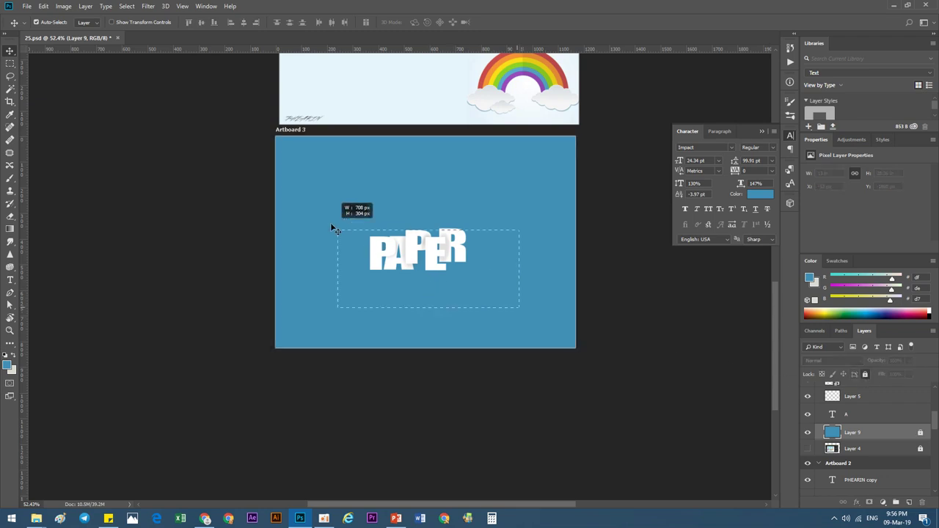
key(ctrl+t)
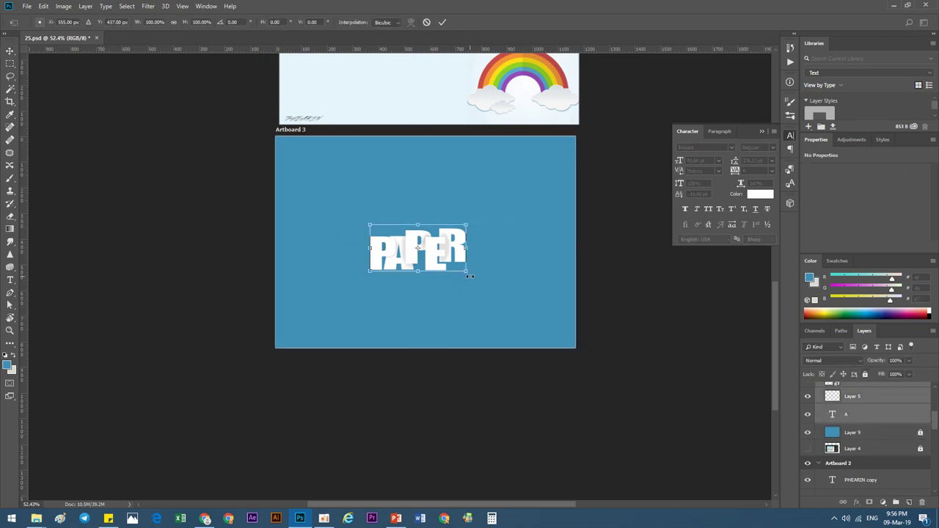
drag(465, 274, 512, 283)
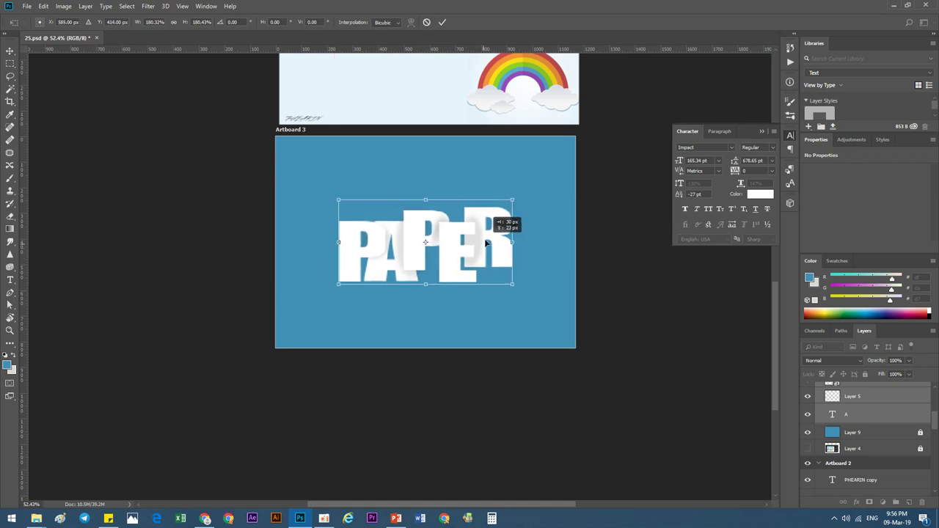
click(443, 22)
click(183, 264)
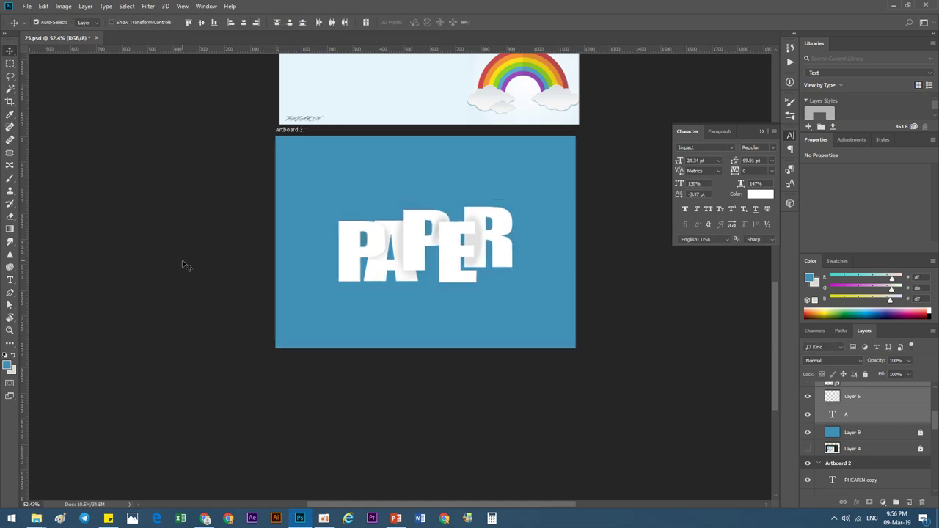
scroll(389, 293, up, 2)
scroll(389, 293, up, 3)
scroll(551, 314, down, 1)
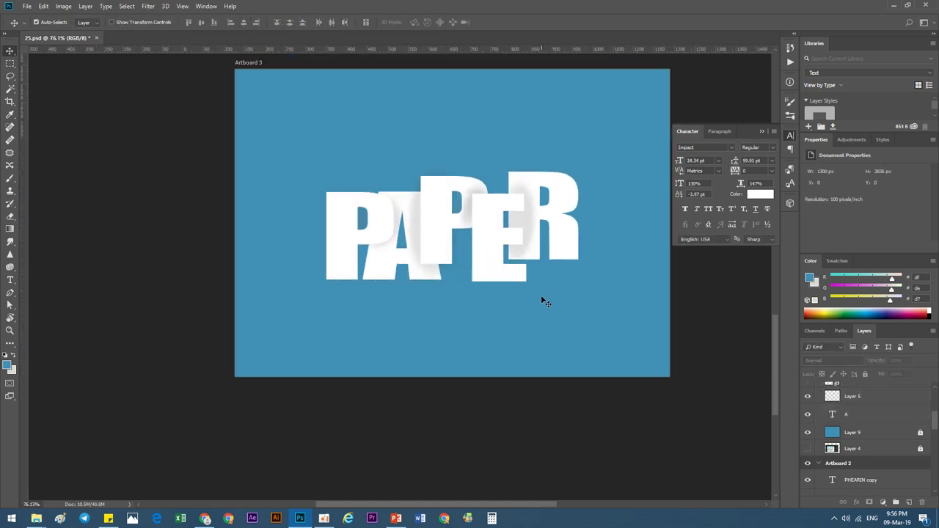
scroll(542, 300, down, 2)
scroll(530, 314, down, 1)
scroll(530, 314, down, 1)
scroll(531, 314, up, 1)
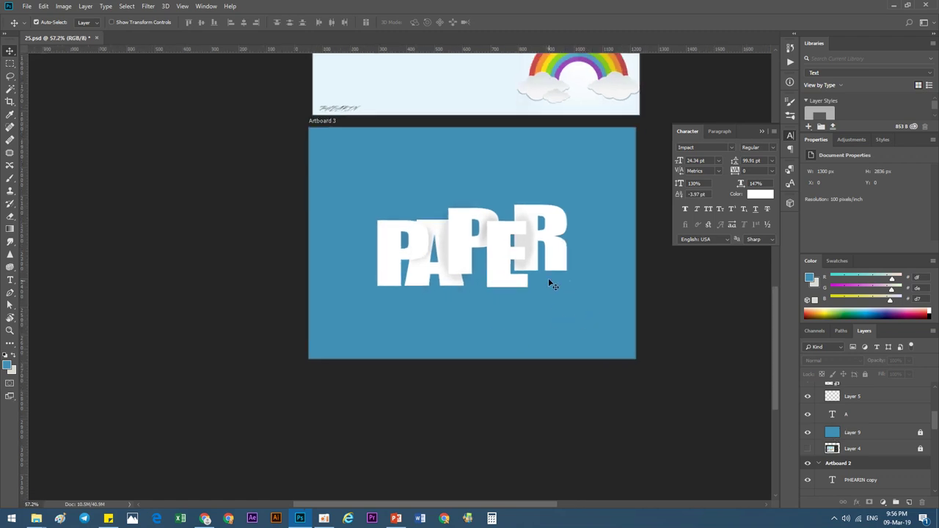
click(396, 518)
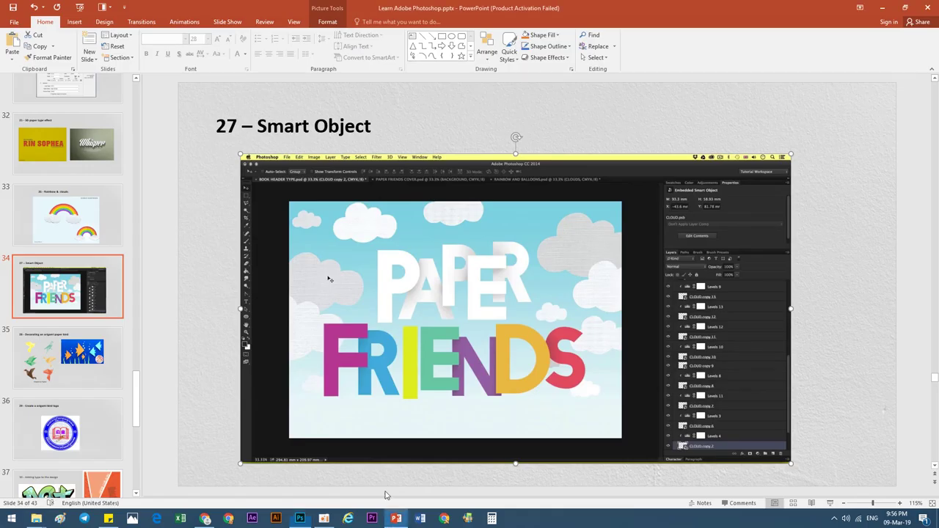
click(290, 126)
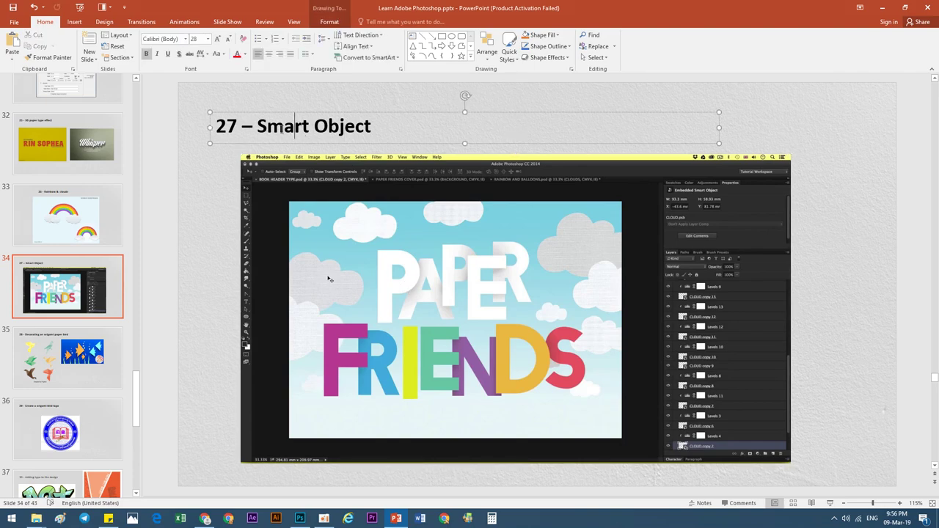
click(872, 11)
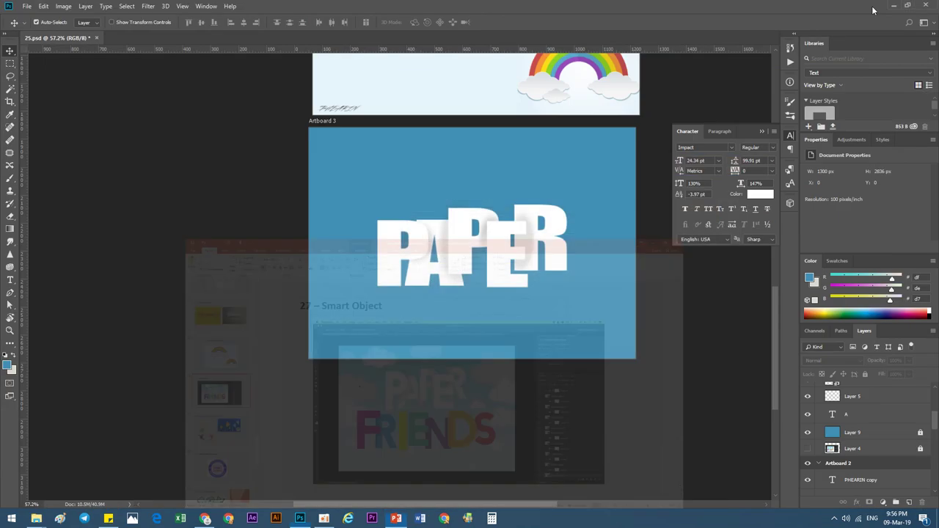
Step: Move all the PAPER letters up about 88 px on the artboard
scroll(546, 297, up, 1)
click(505, 282)
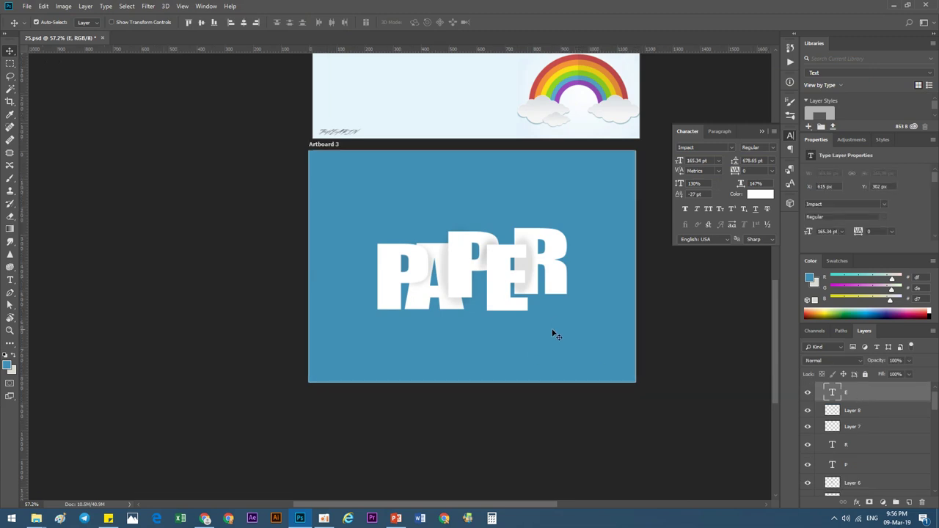
drag(555, 335, 377, 304)
drag(494, 288, 494, 223)
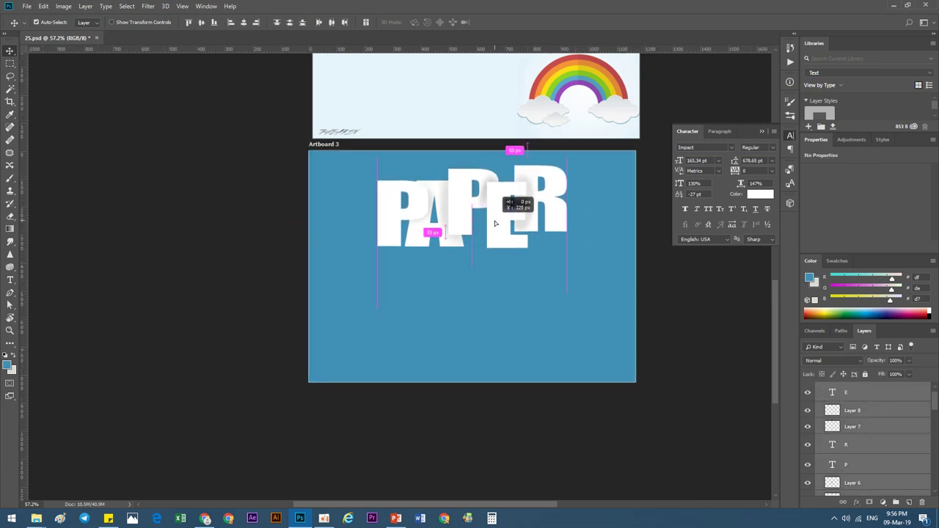
click(506, 321)
Step: Select all the PAPER letter layers together, ready to group them
drag(597, 277, 350, 185)
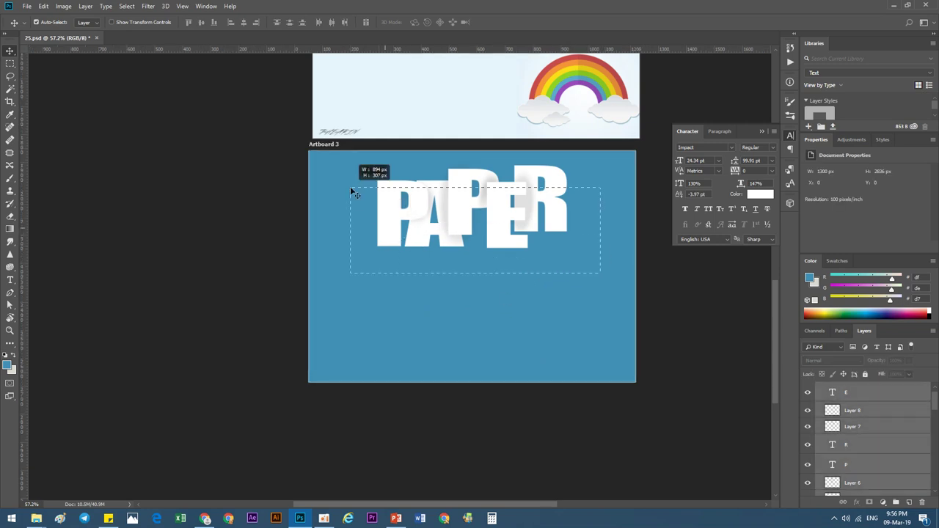
right_click(886, 395)
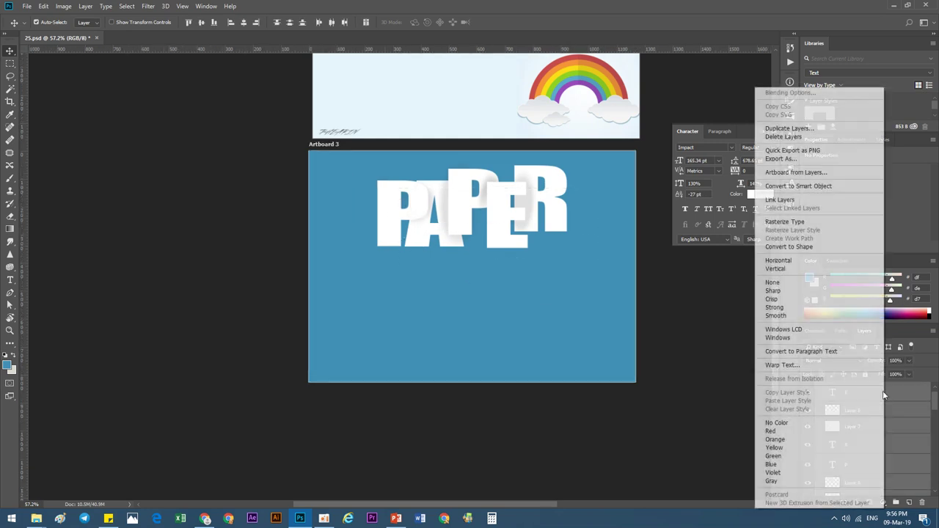
click(897, 393)
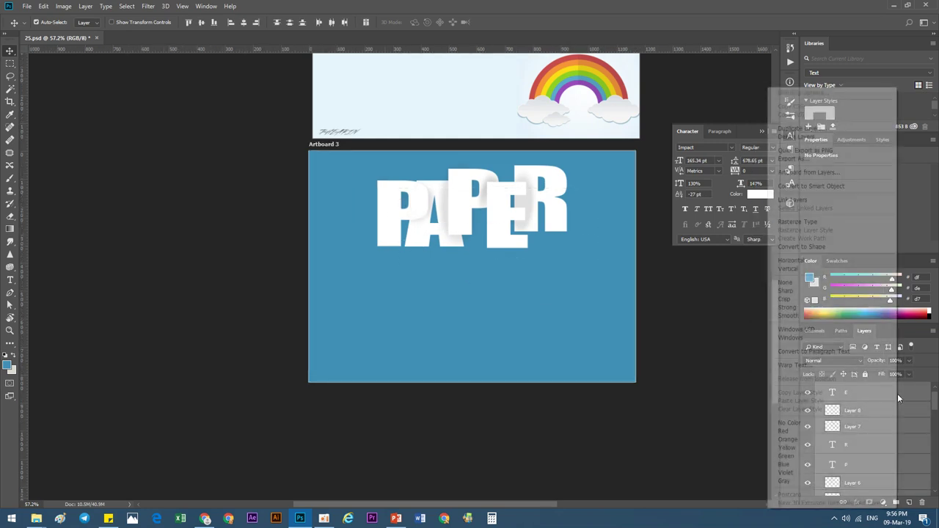
right_click(903, 392)
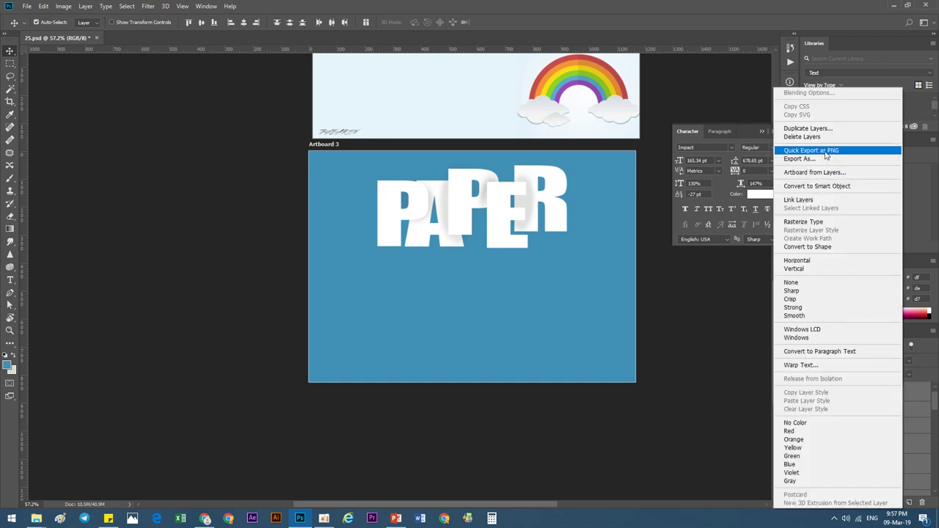
click(904, 414)
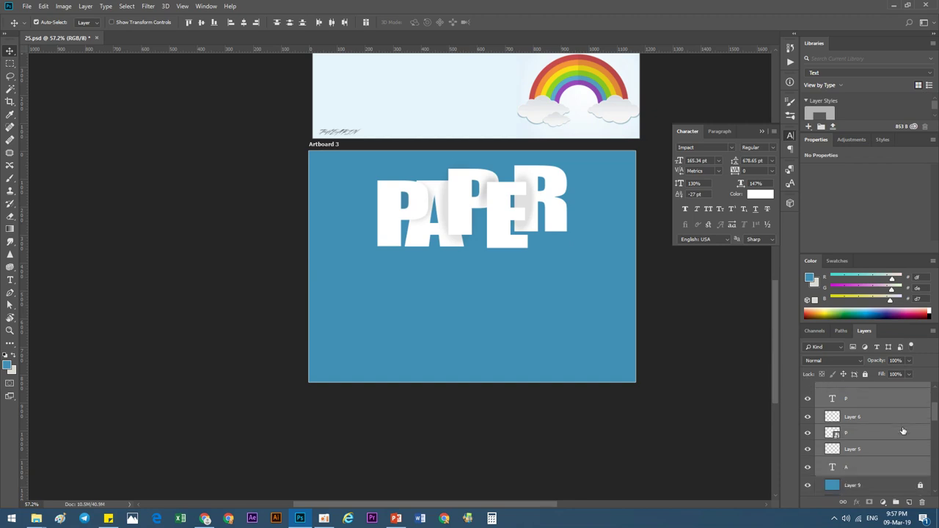
click(107, 7)
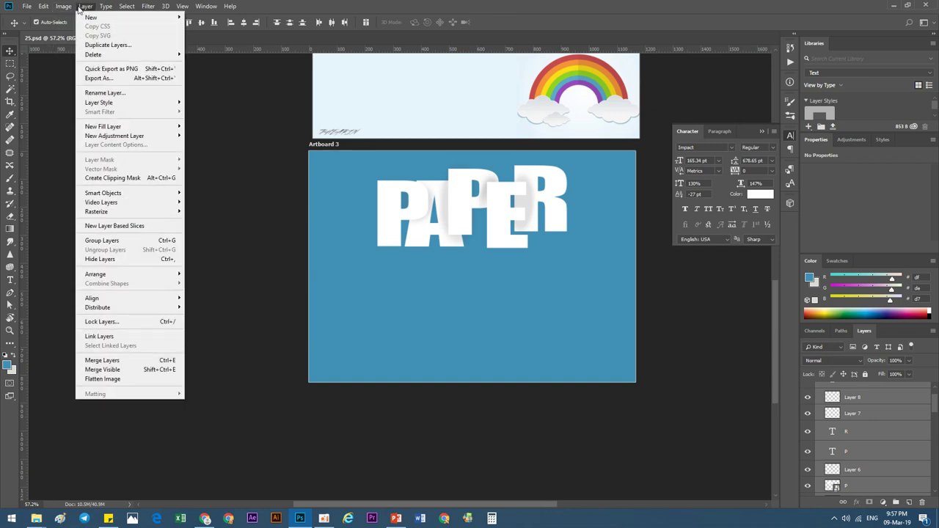
Step: Group the selected letter layers, rename the group 'Paper', and duplicate it
click(144, 242)
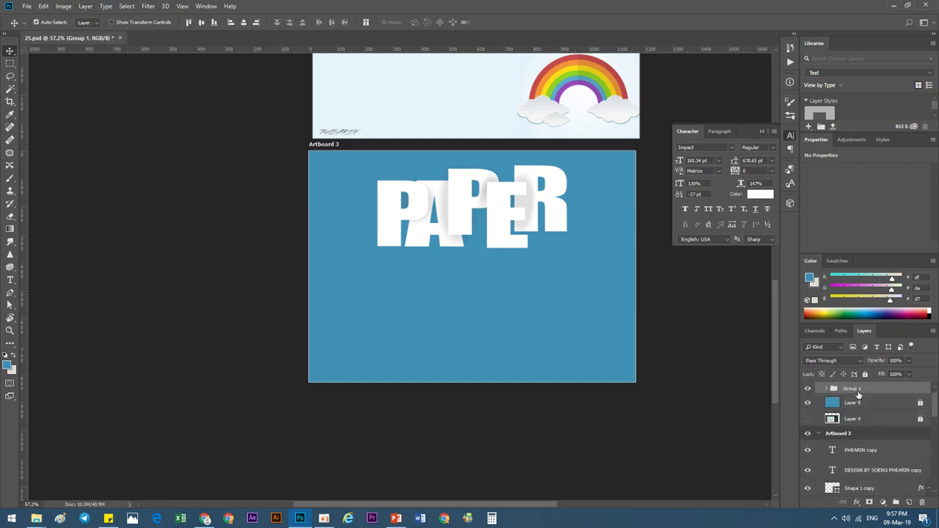
double_click(856, 391)
text(c)
key(Return)
key(ctrl+j)
Step: Convert the duplicated top Paper group, then the original Paper group, into smart objects
right_click(850, 388)
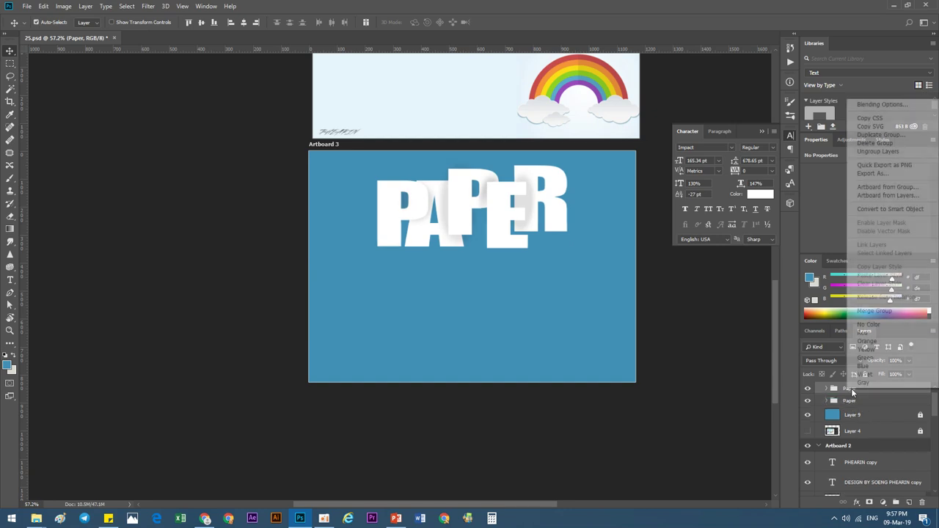
click(890, 209)
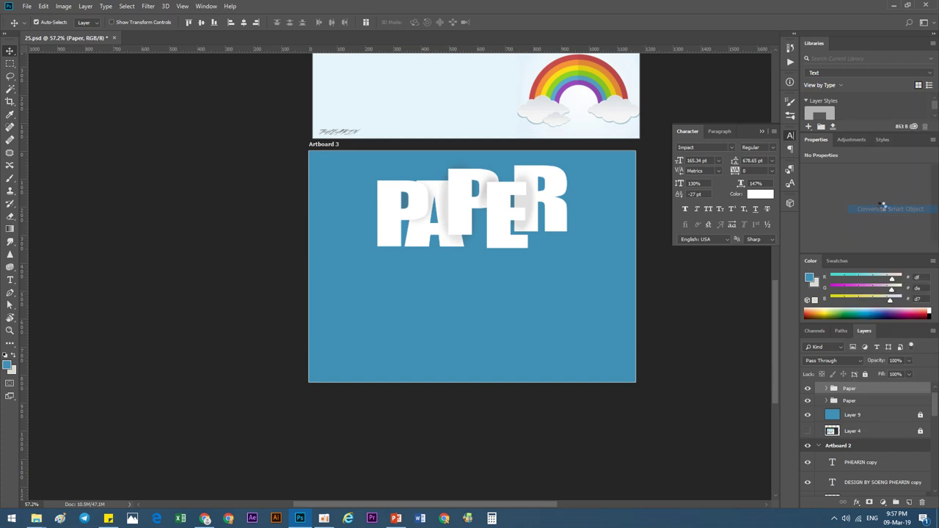
click(808, 404)
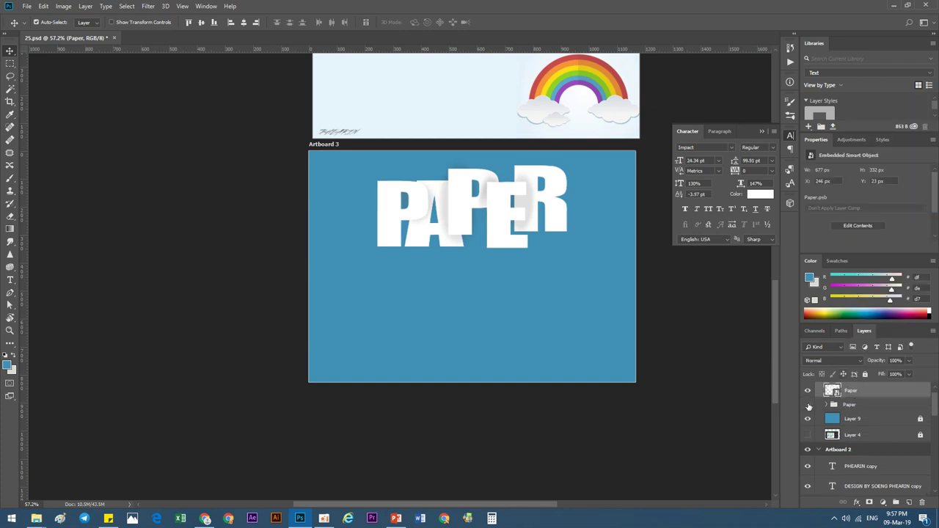
click(807, 405)
click(863, 404)
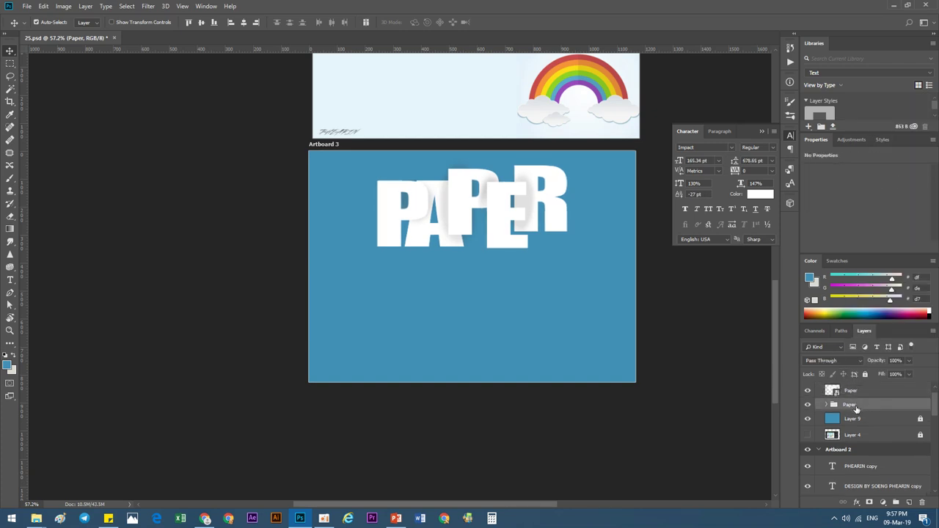
right_click(864, 404)
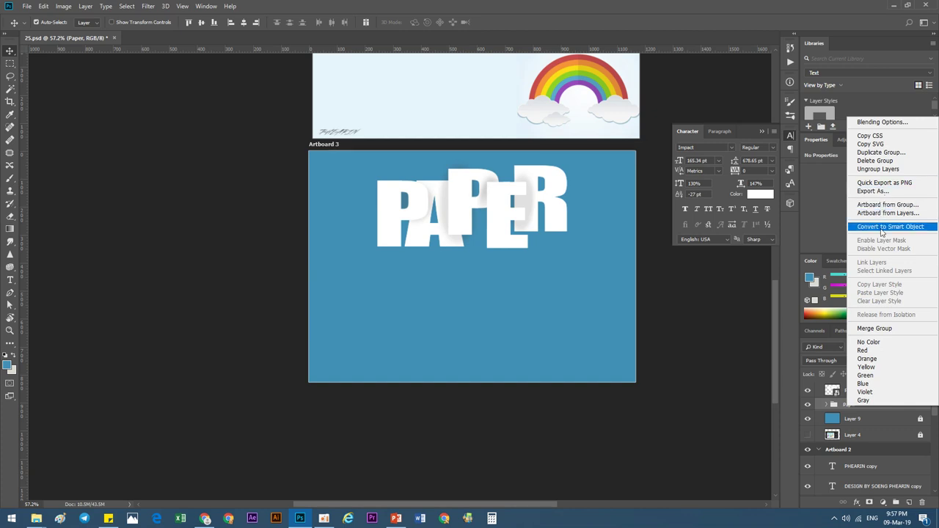
click(882, 227)
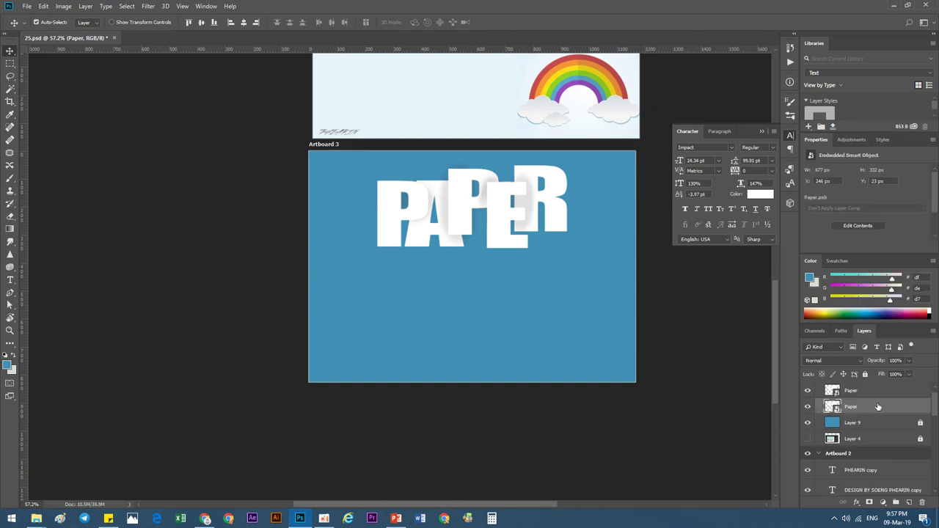
right_click(865, 407)
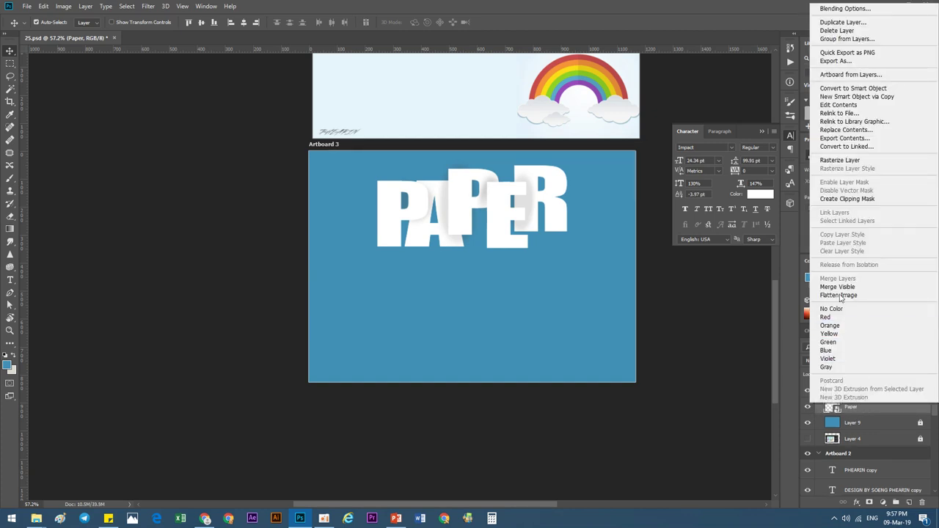
Step: Drag one PAPER copy below the original row and rename it 'Smart Obj'
click(845, 408)
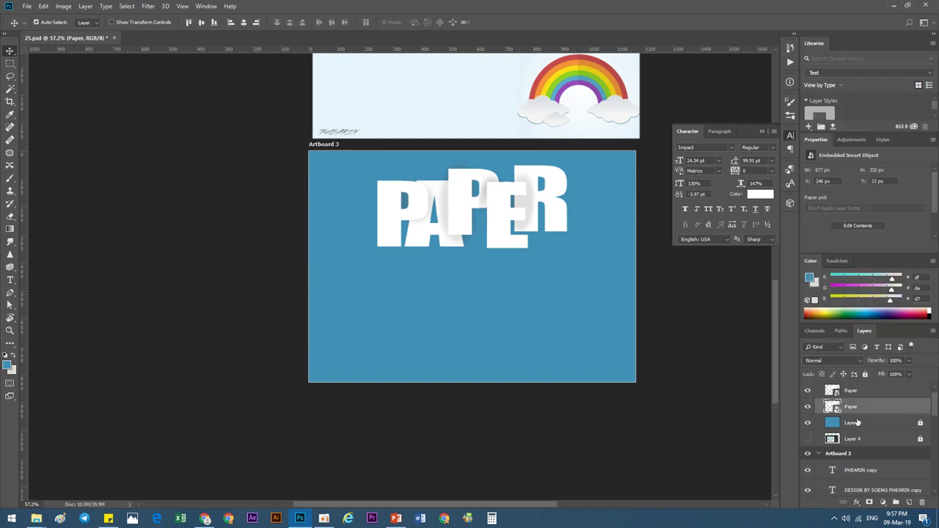
drag(511, 225, 516, 253)
double_click(853, 390)
text(Smart Obj)
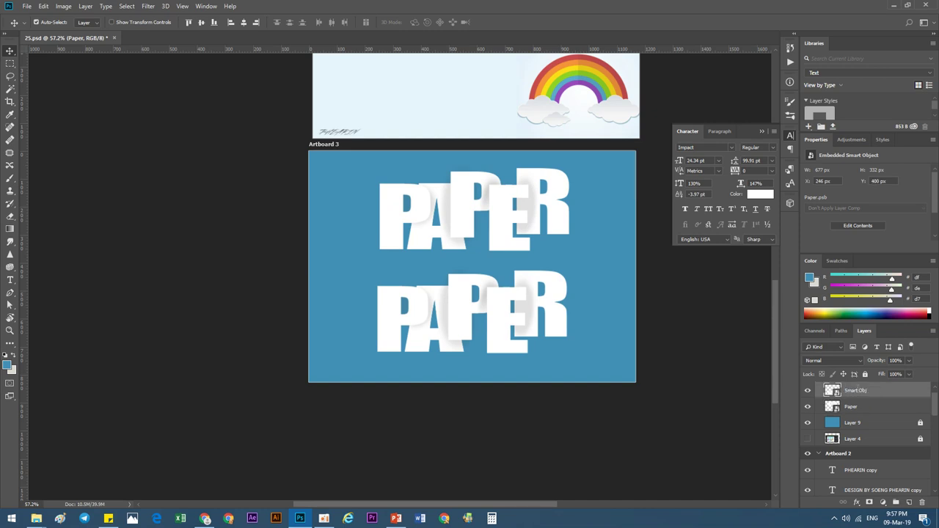
key(Return)
Step: Rasterize the Paper smart object layer into pixels
click(851, 407)
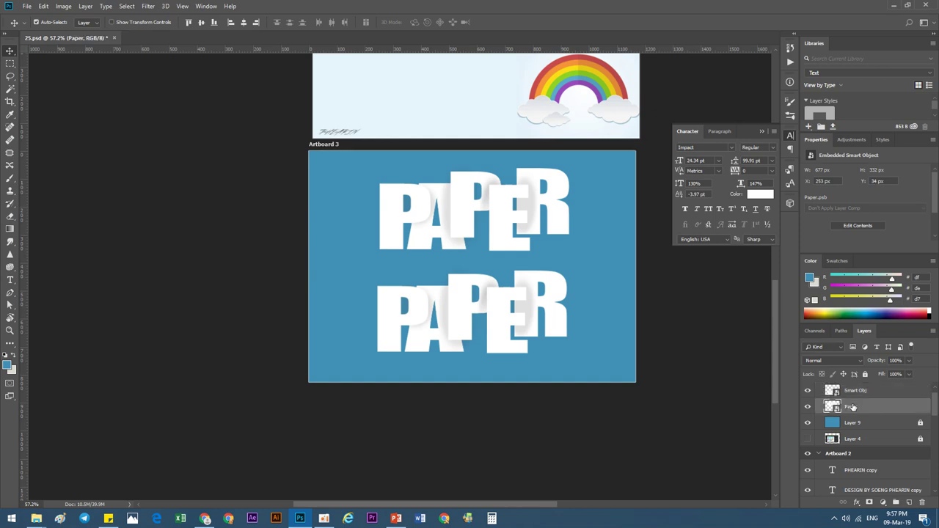
right_click(851, 407)
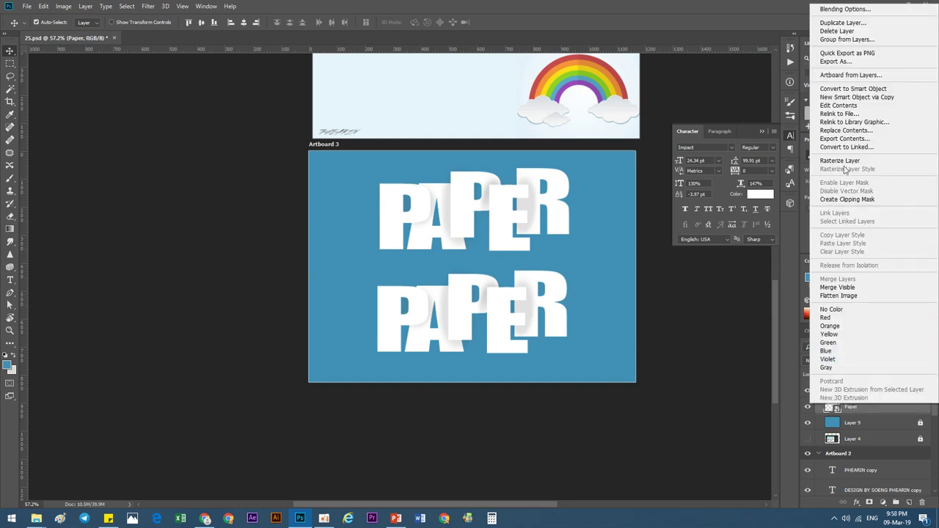
right_click(853, 407)
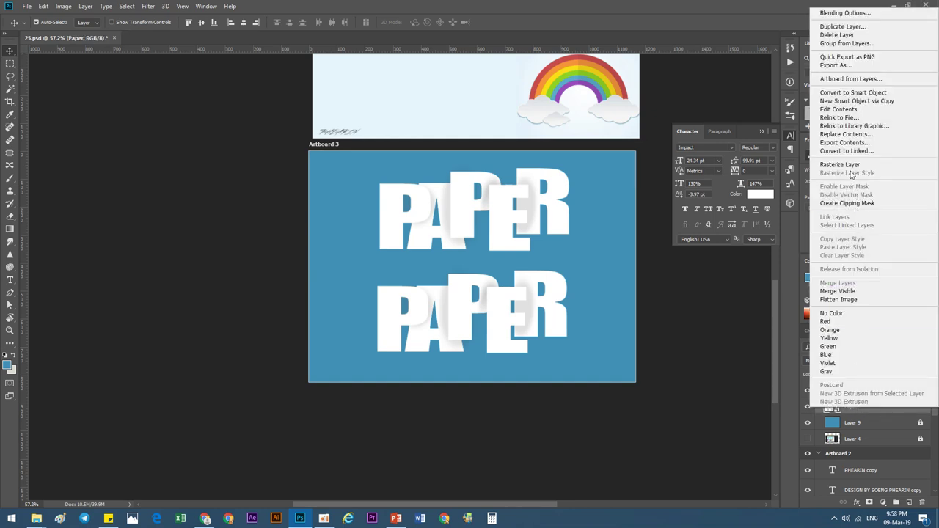
click(849, 164)
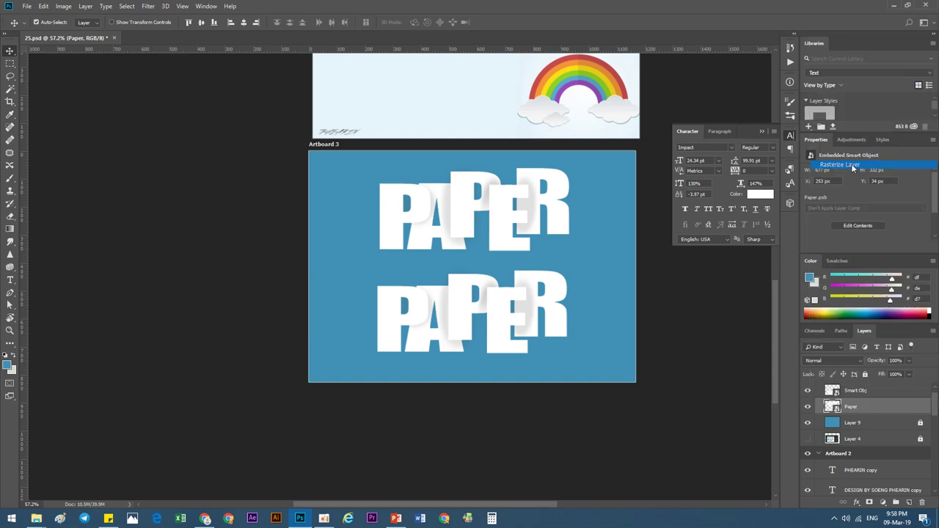
click(864, 393)
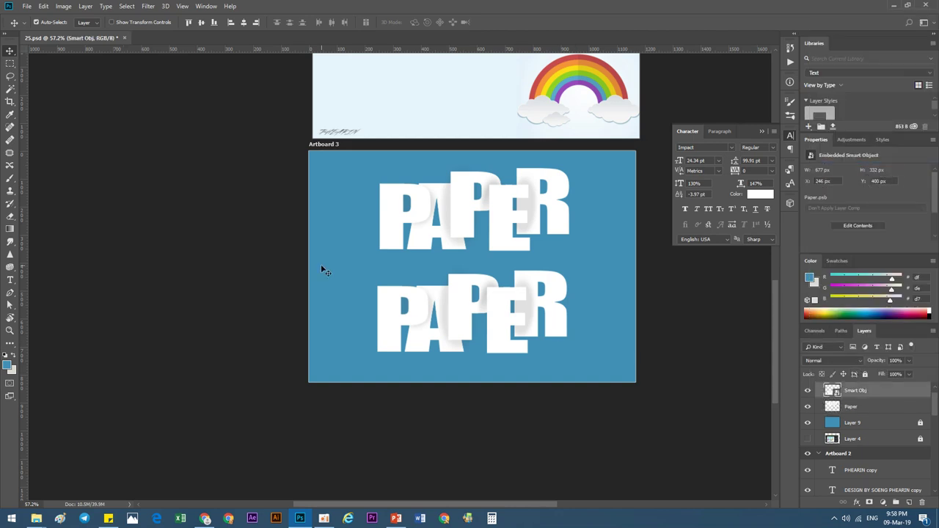
click(10, 179)
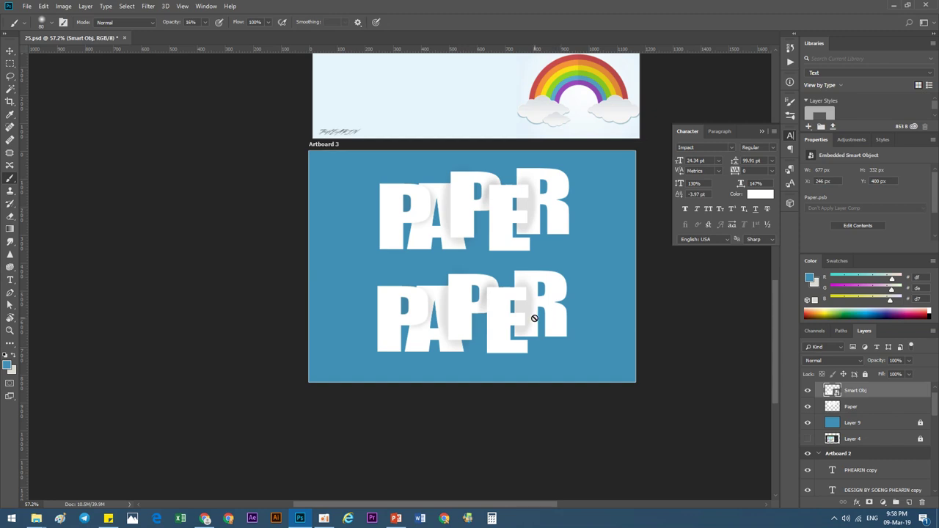
click(850, 407)
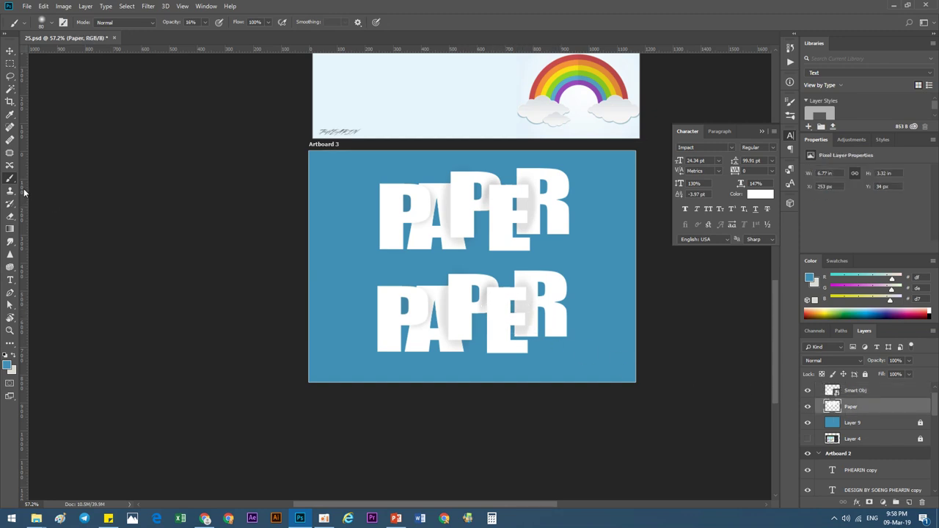
key(e)
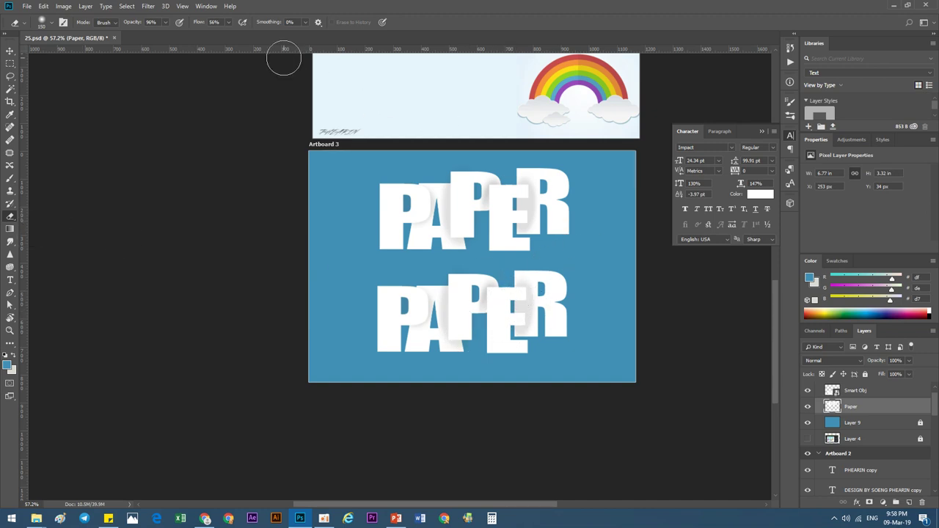
drag(136, 21, 143, 22)
click(851, 391)
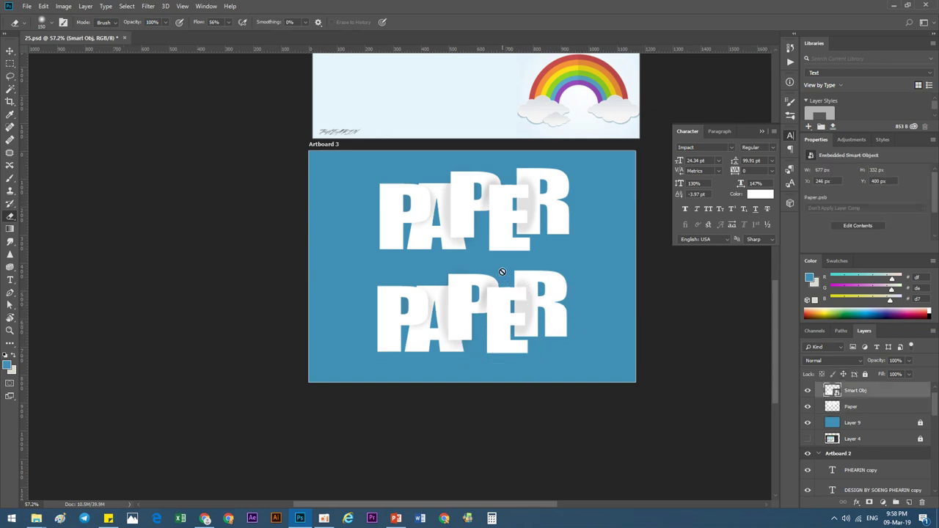
click(849, 407)
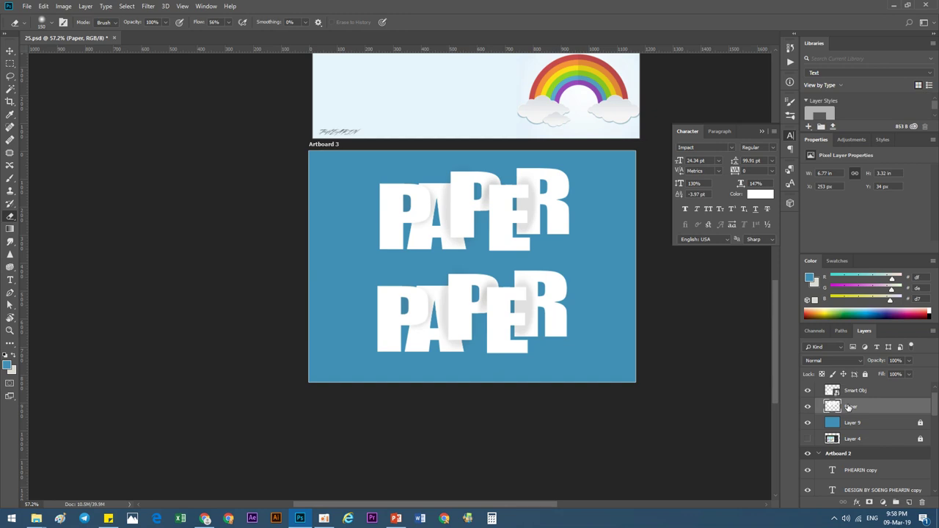
key(v)
mouse_move(513, 334)
mouse_down()
mouse_move(513, 261)
mouse_move(499, 336)
mouse_up()
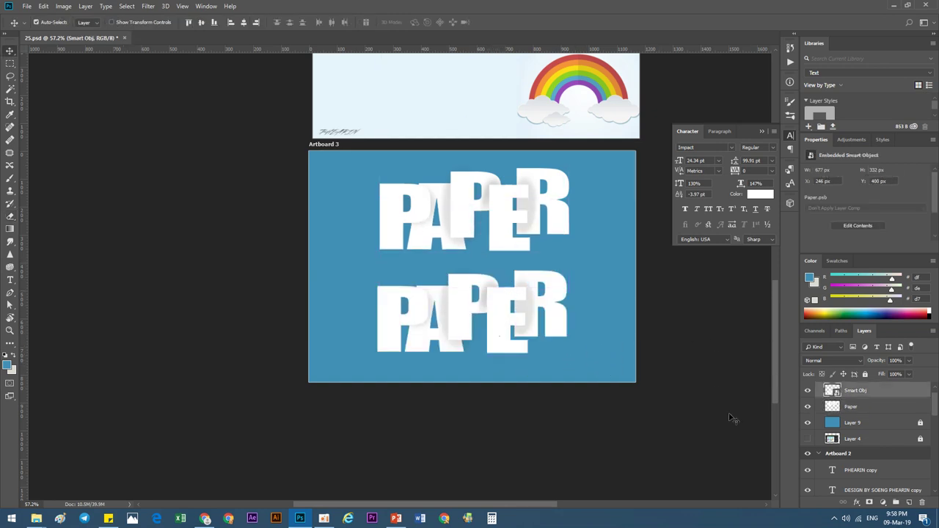
click(853, 409)
click(853, 410)
click(855, 411)
click(863, 394)
click(850, 409)
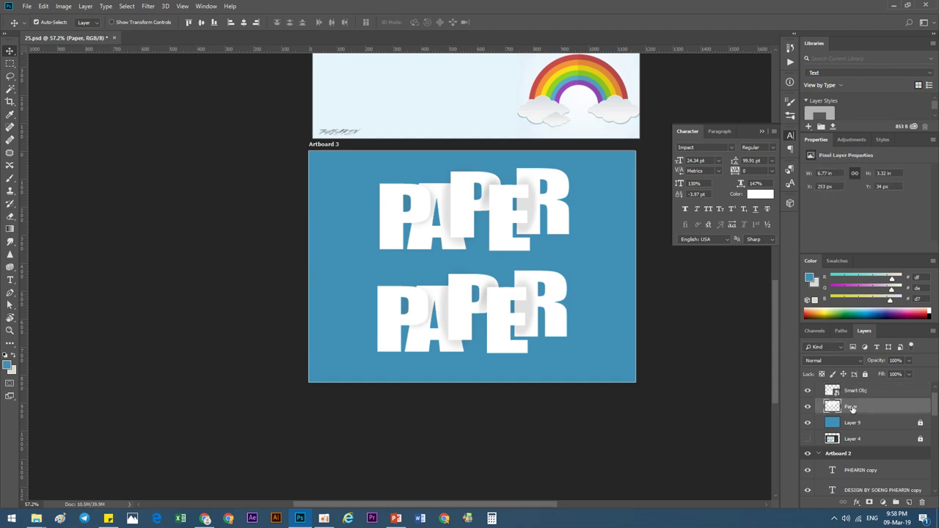
click(857, 396)
click(850, 408)
click(851, 409)
shift+click(856, 394)
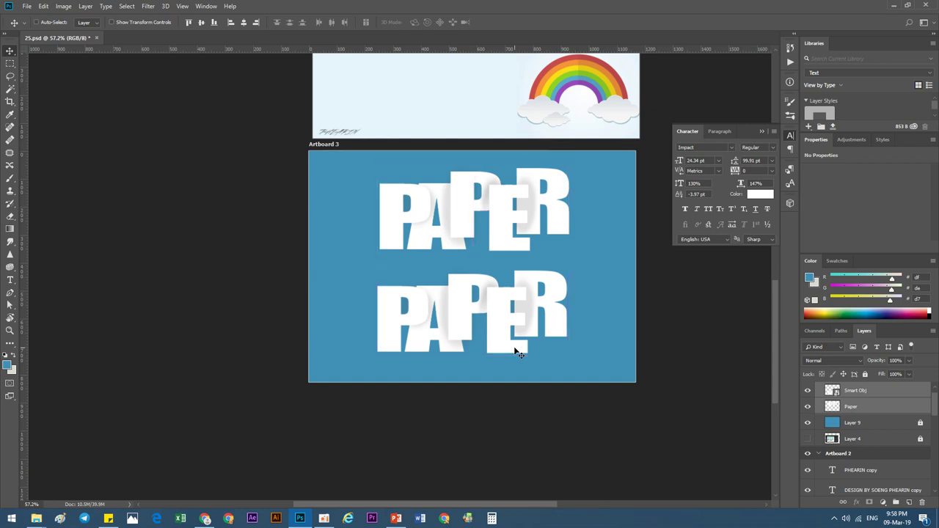
key(ctrl+t)
drag(569, 354, 472, 269)
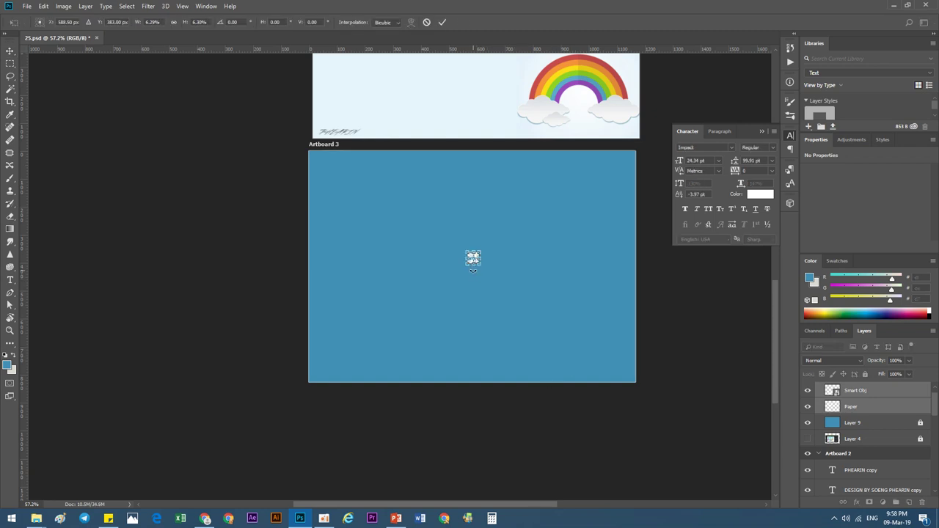
key(Return)
key(ctrl+t)
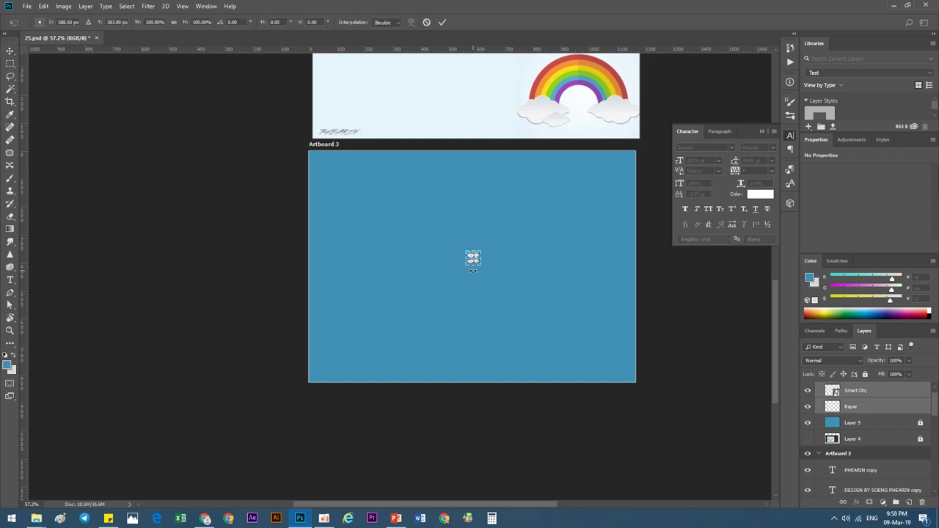
drag(481, 266, 583, 335)
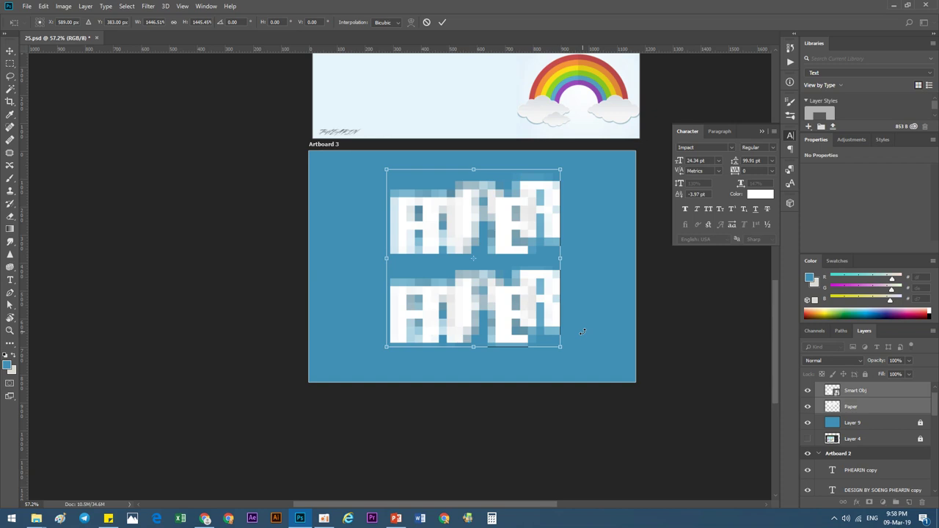
key(Return)
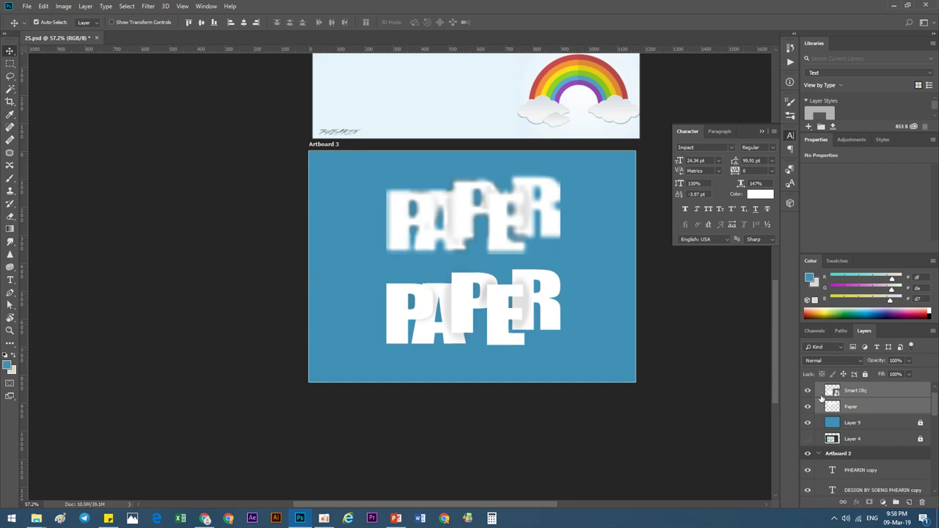
click(840, 408)
click(807, 396)
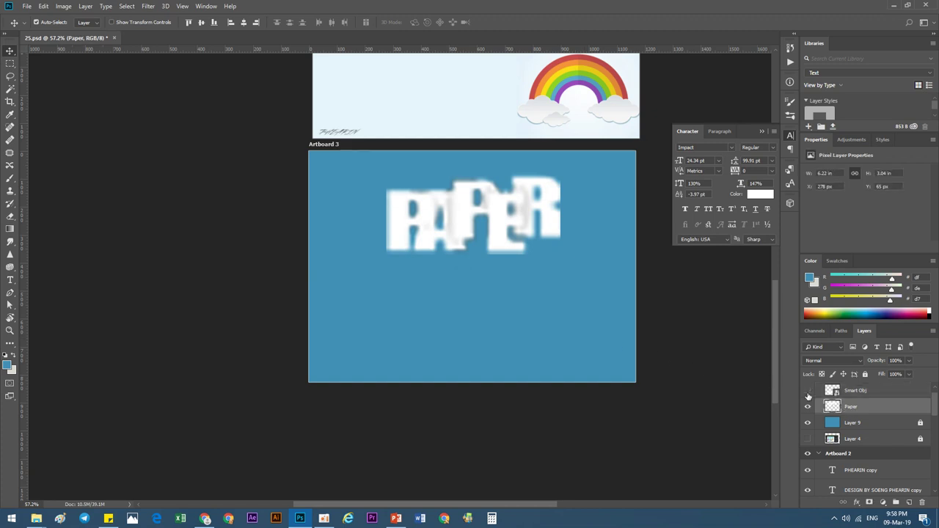
click(808, 396)
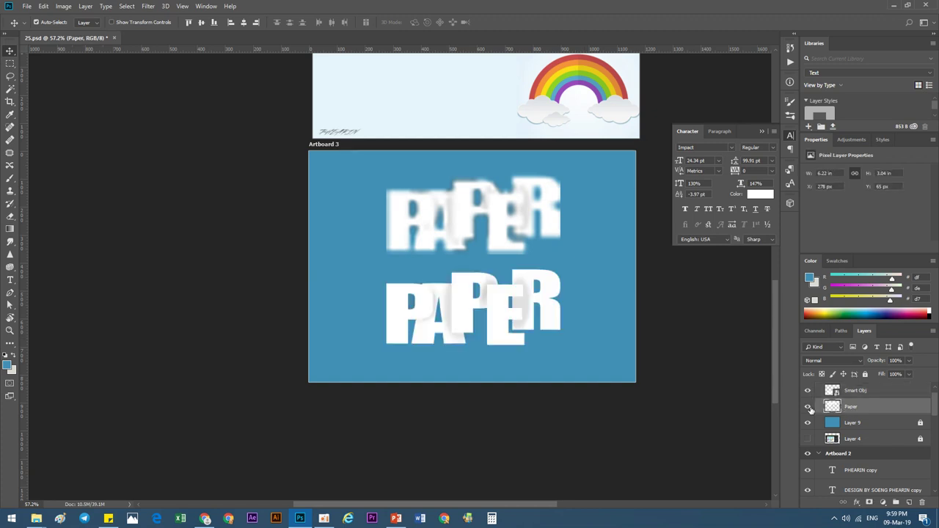
click(807, 406)
click(808, 407)
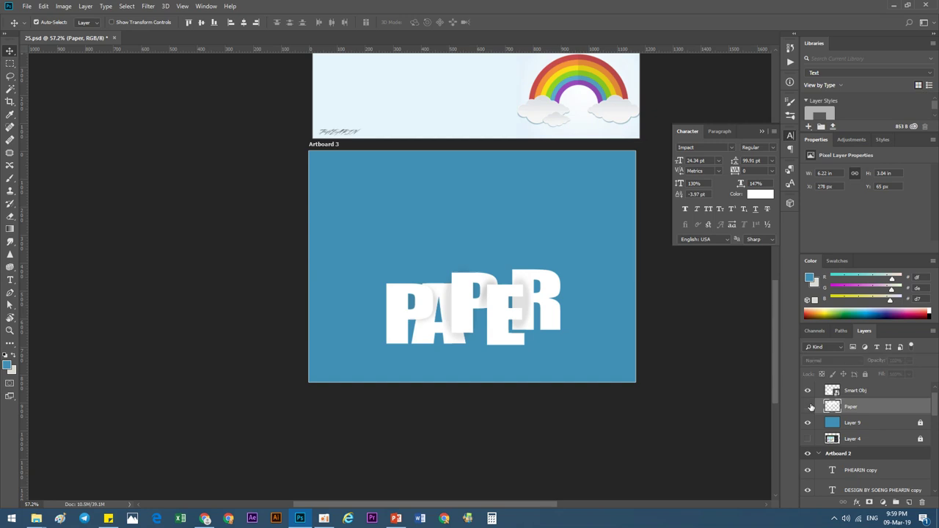
click(809, 406)
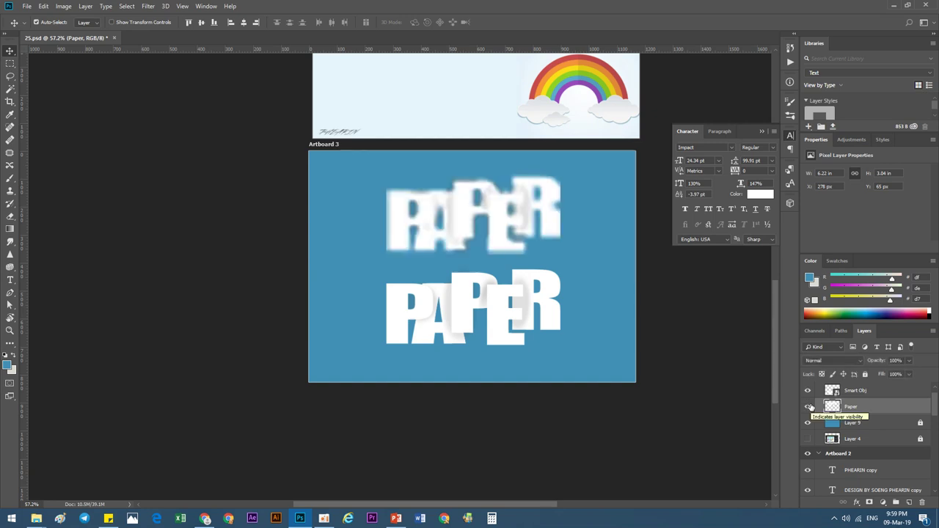
key(ctrl+z)
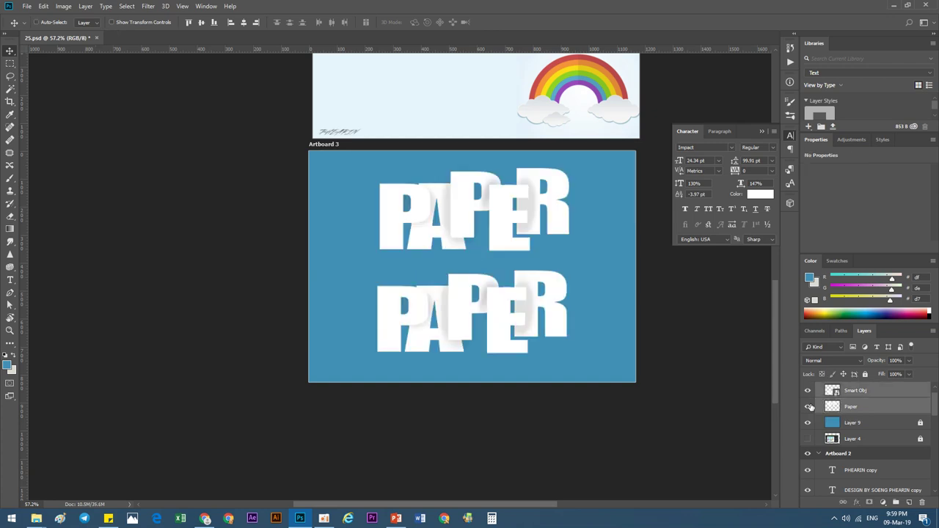
Step: Nudge both PAPER rows slightly, then shrink Smart Obj and Paper together to a tiny size
click(511, 334)
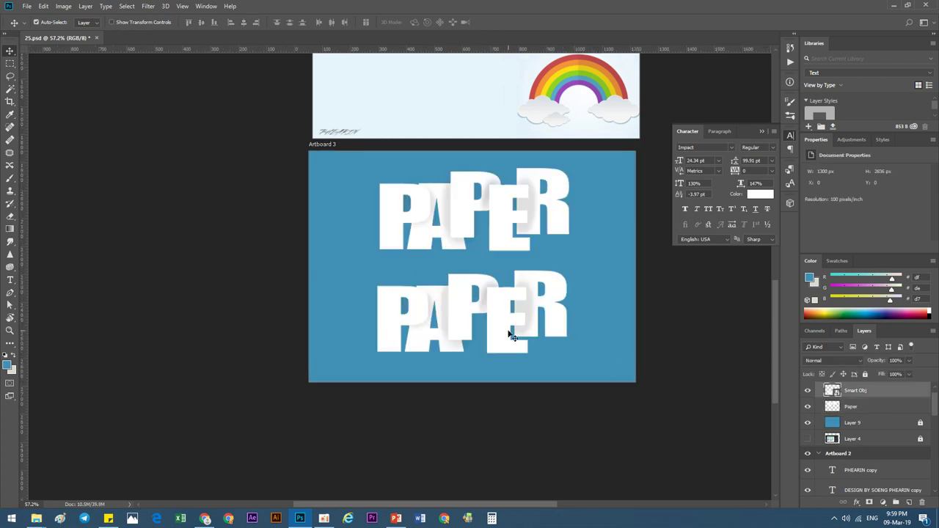
drag(512, 334, 513, 330)
drag(525, 206, 523, 204)
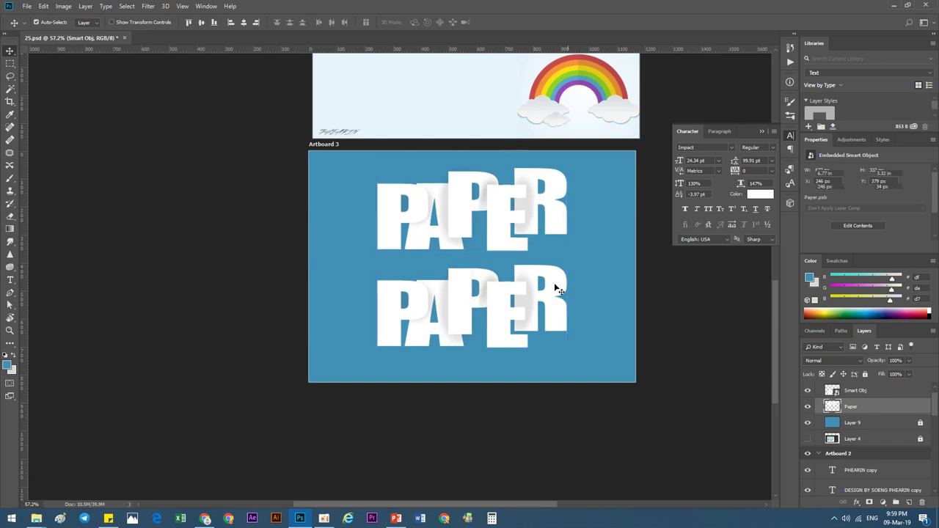
shift+click(857, 393)
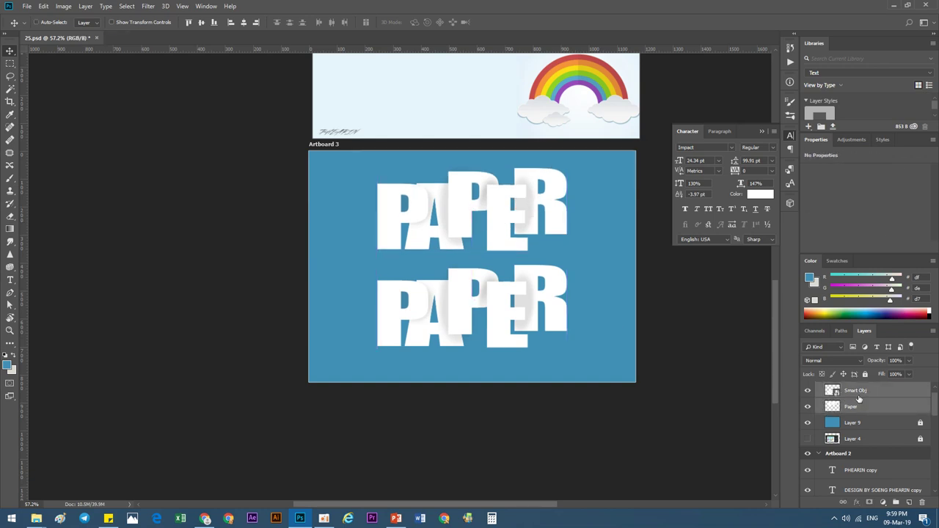
key(ctrl+t)
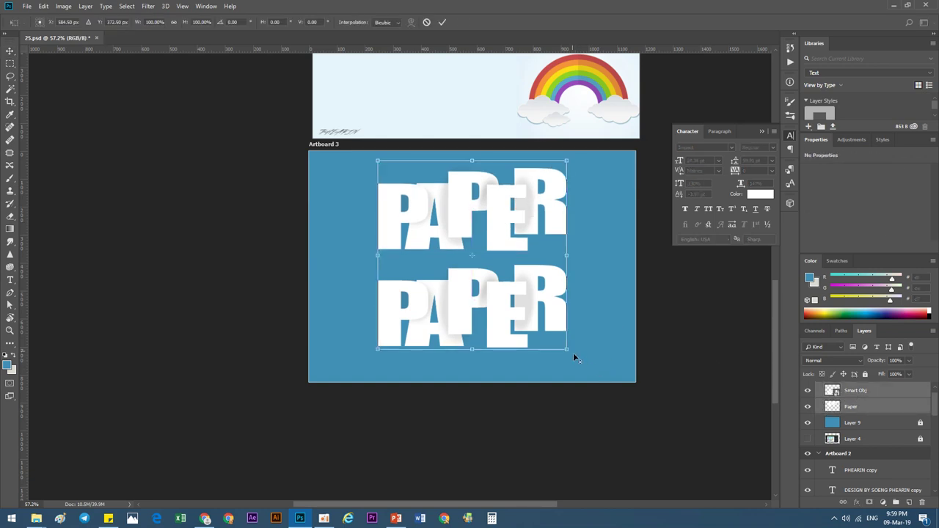
mouse_move(567, 350)
mouse_down()
mouse_move(454, 301)
mouse_move(475, 266)
mouse_up()
key(Return)
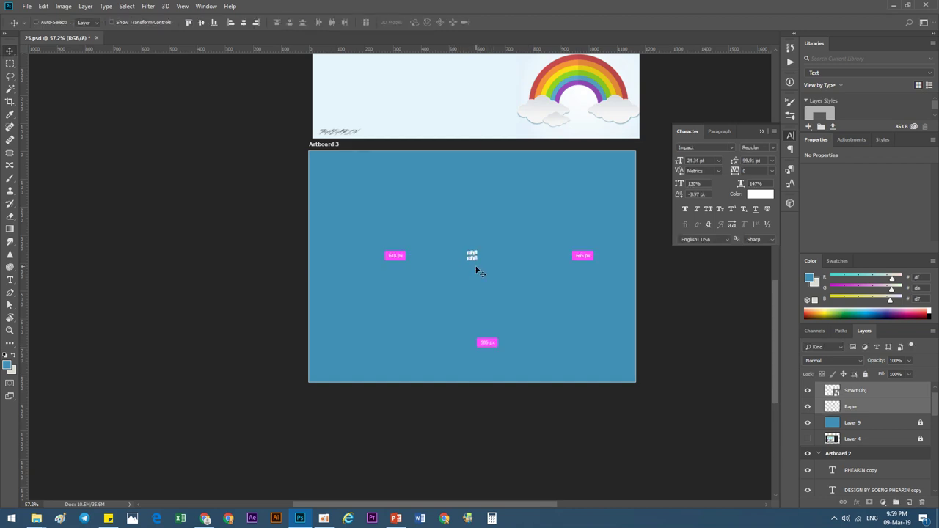
Step: Scale both rows back to full size and toggle the lower row to compare sharpness
key(ctrl+t)
drag(476, 271, 569, 335)
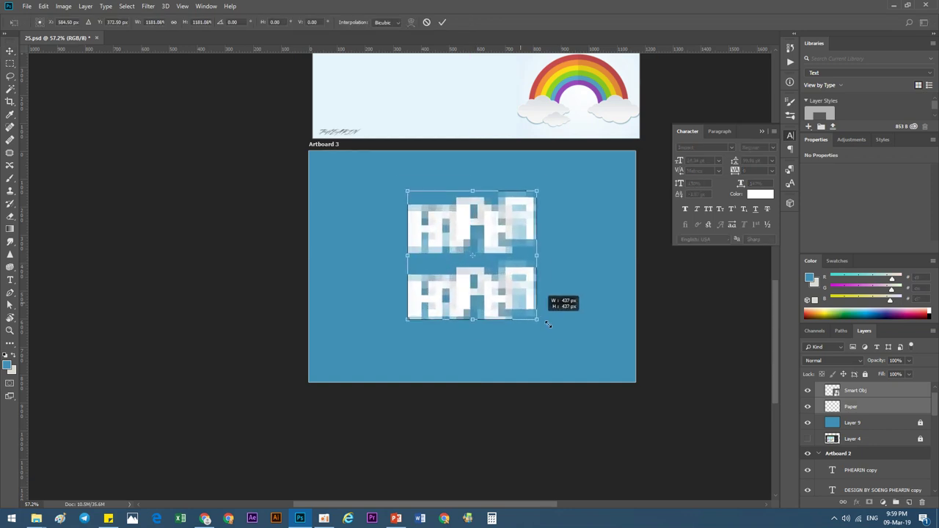
key(Return)
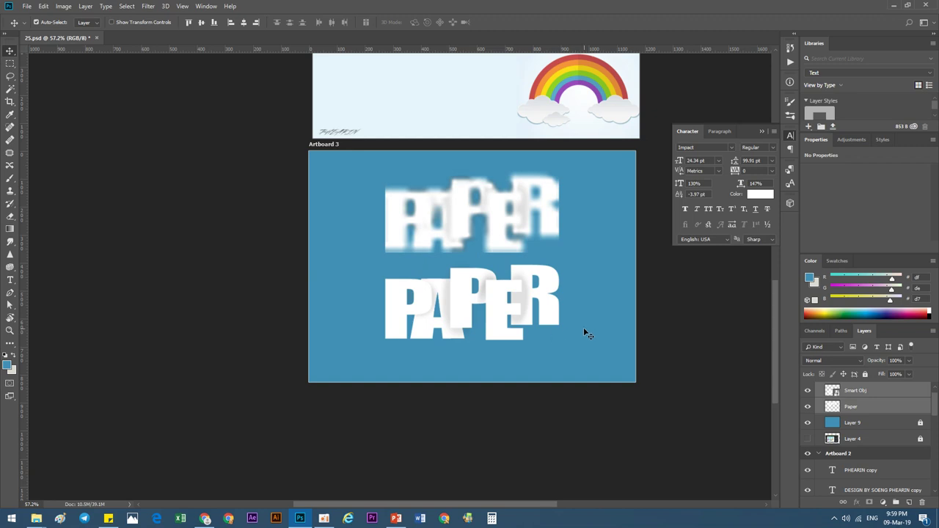
click(623, 338)
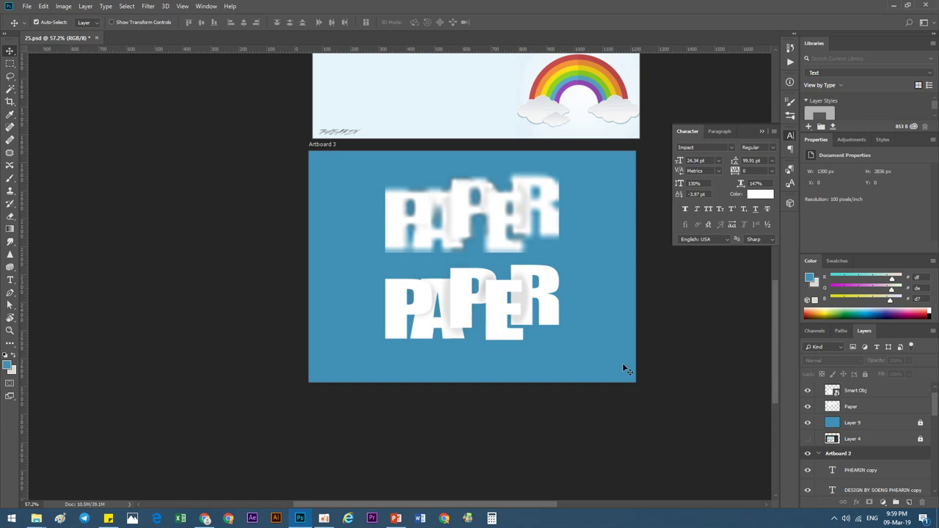
click(806, 390)
click(831, 391)
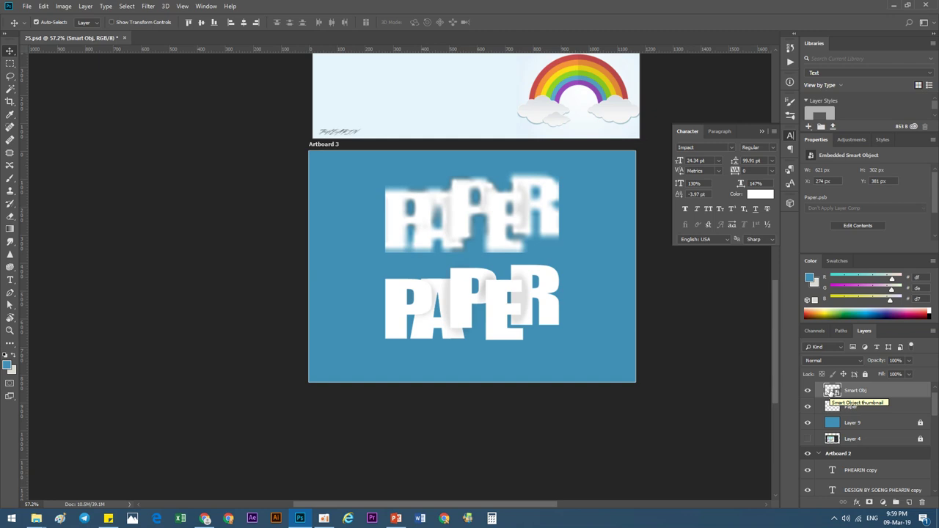
Step: Inspect the PAPER smart object's Paper.psb contents and close it without saving
double_click(831, 391)
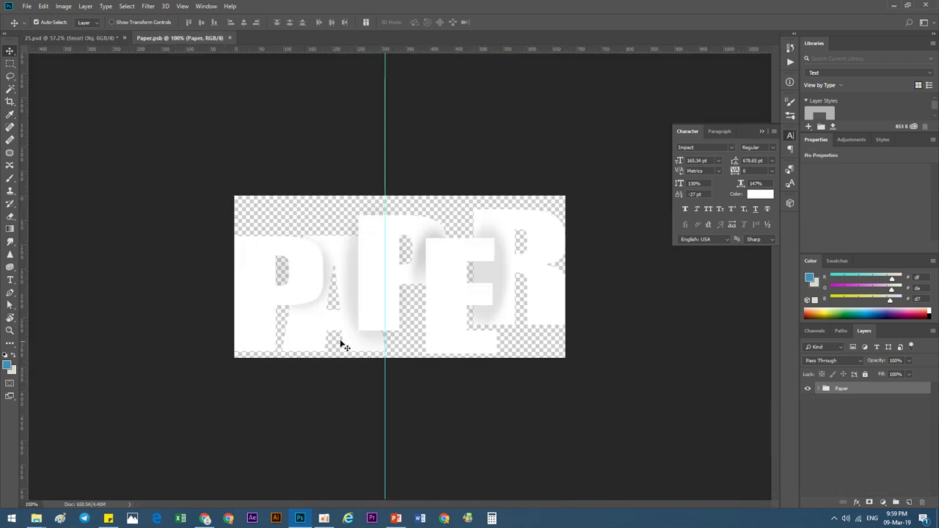
click(819, 388)
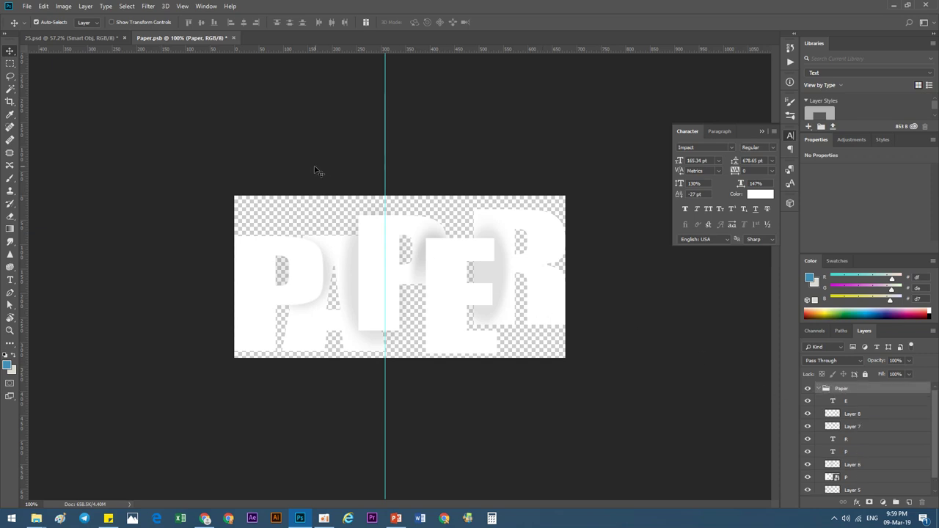
click(233, 37)
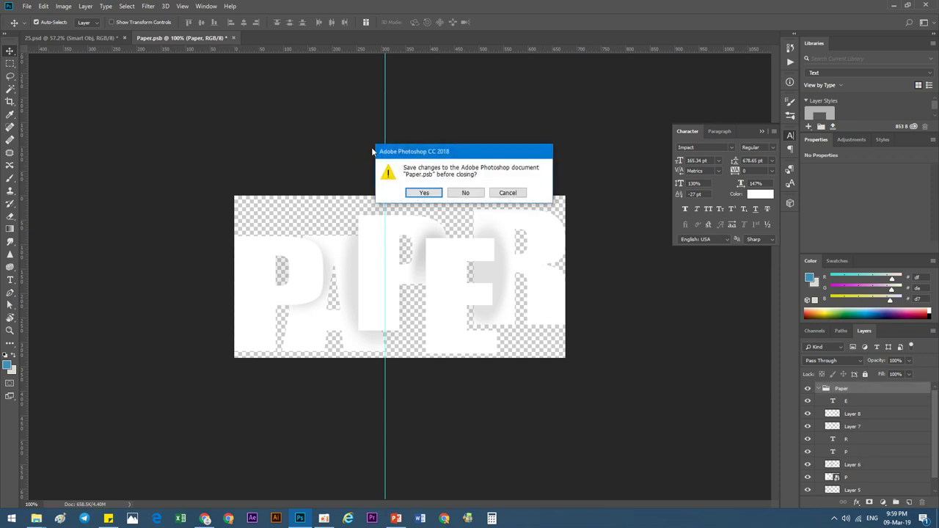
click(465, 193)
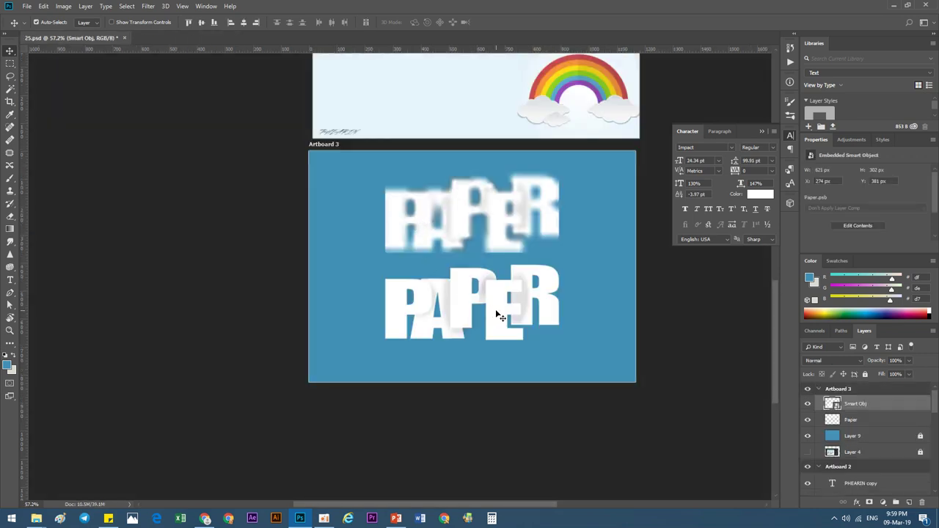
Step: Delete the blurred PAPER copy layer and move the remaining PAPER up toward centre
click(379, 208)
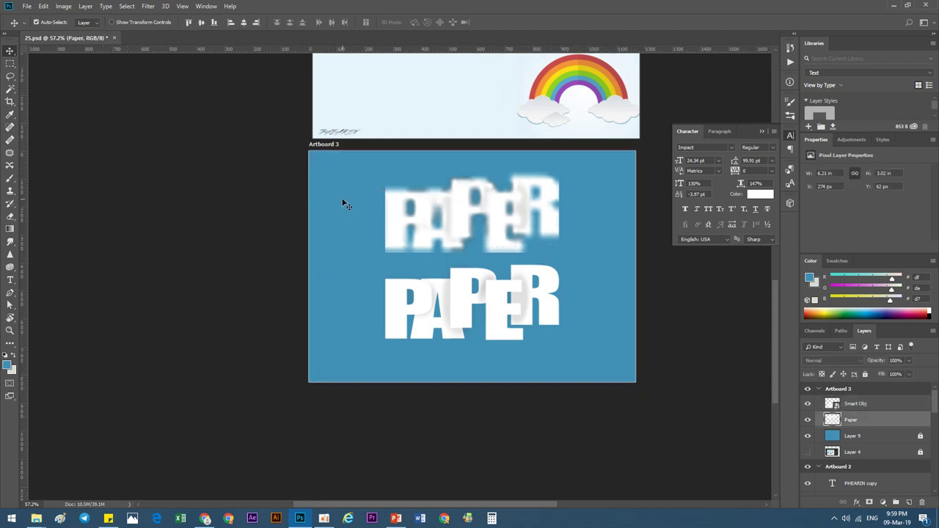
key(Delete)
drag(473, 300, 478, 264)
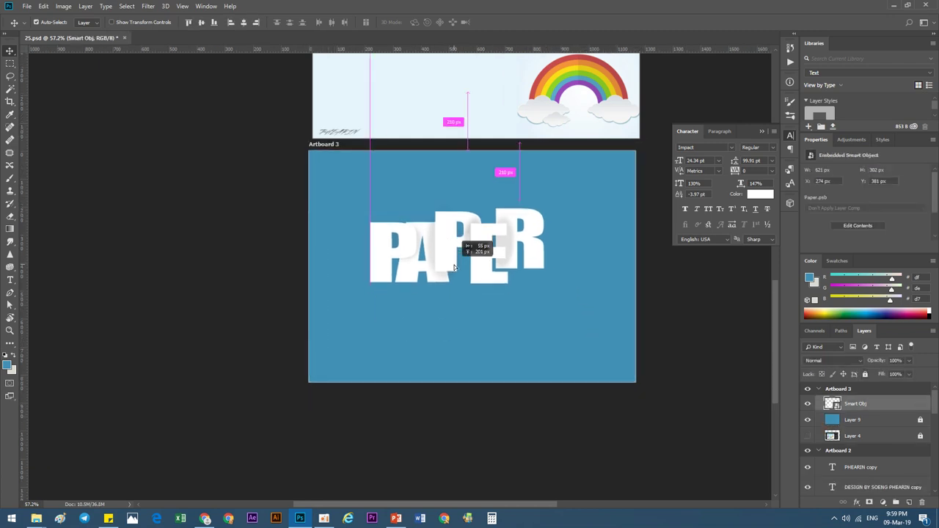
click(478, 347)
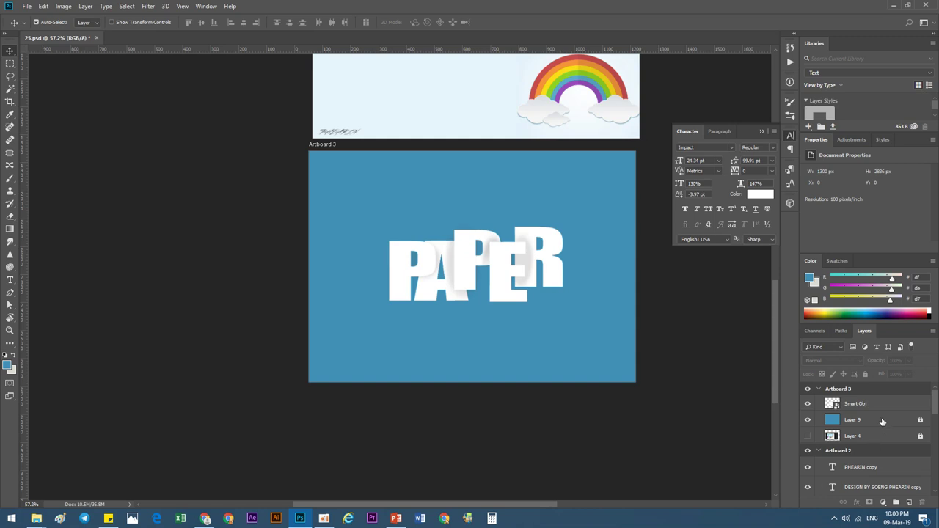
Step: Add a Gradient Overlay to the blue background layer in Lighten blend mode
click(856, 502)
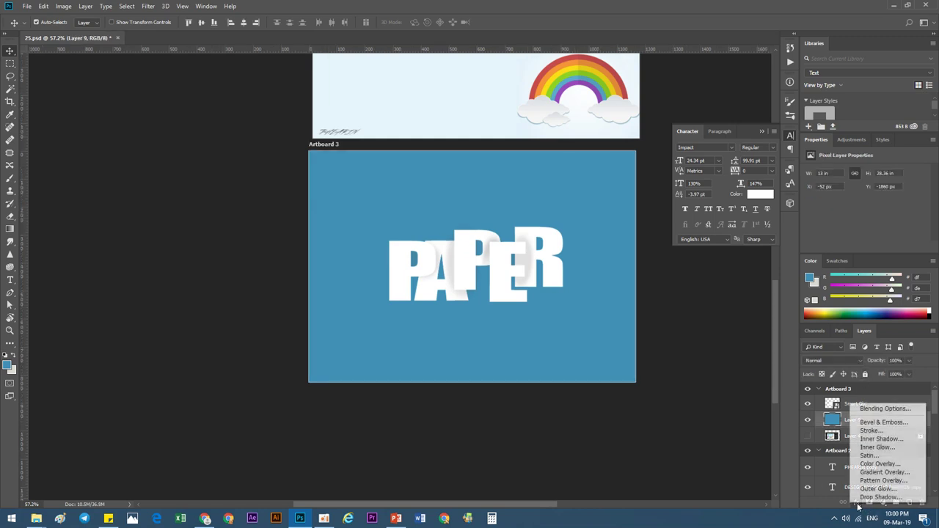
click(862, 473)
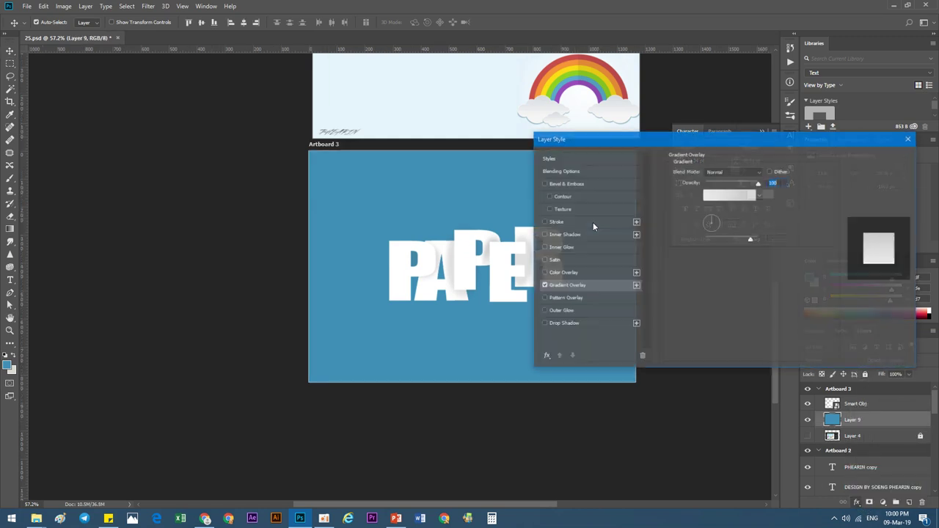
drag(756, 184, 724, 184)
click(729, 171)
click(728, 193)
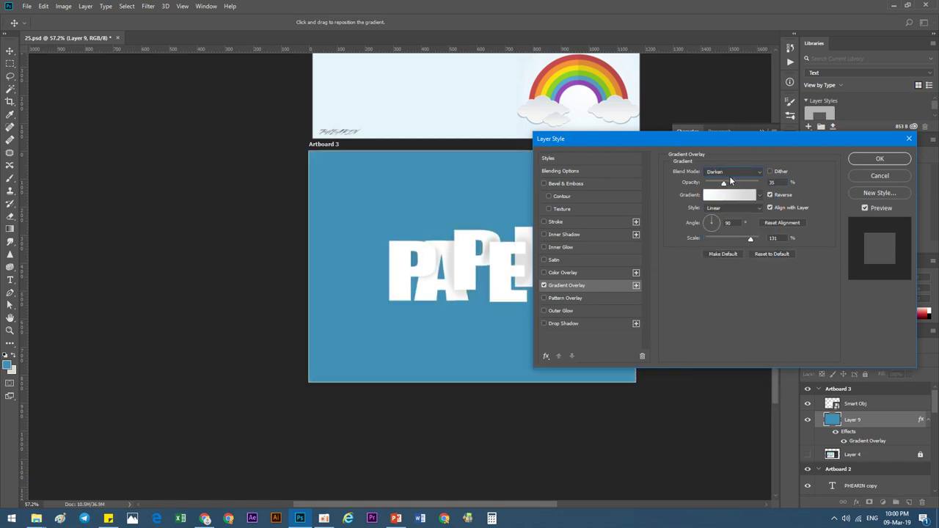
click(730, 173)
click(717, 247)
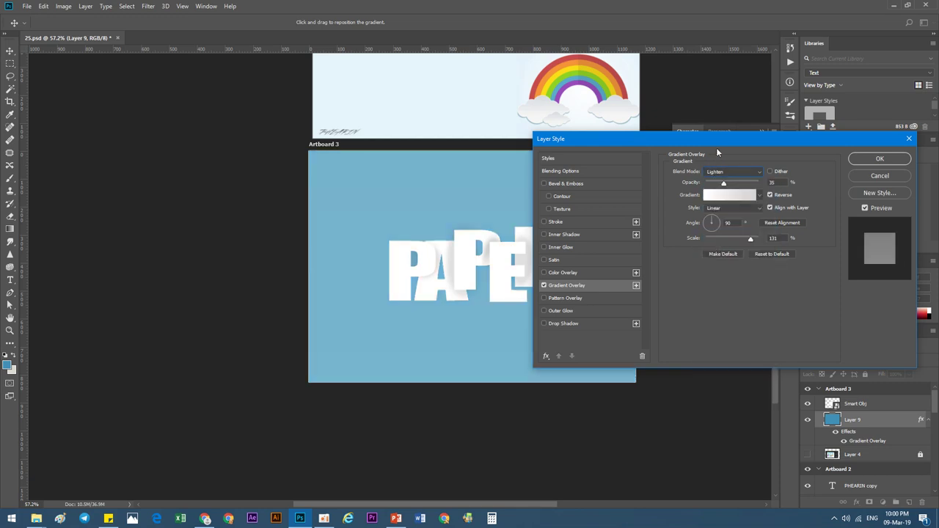
drag(717, 152, 739, 270)
drag(747, 301, 797, 316)
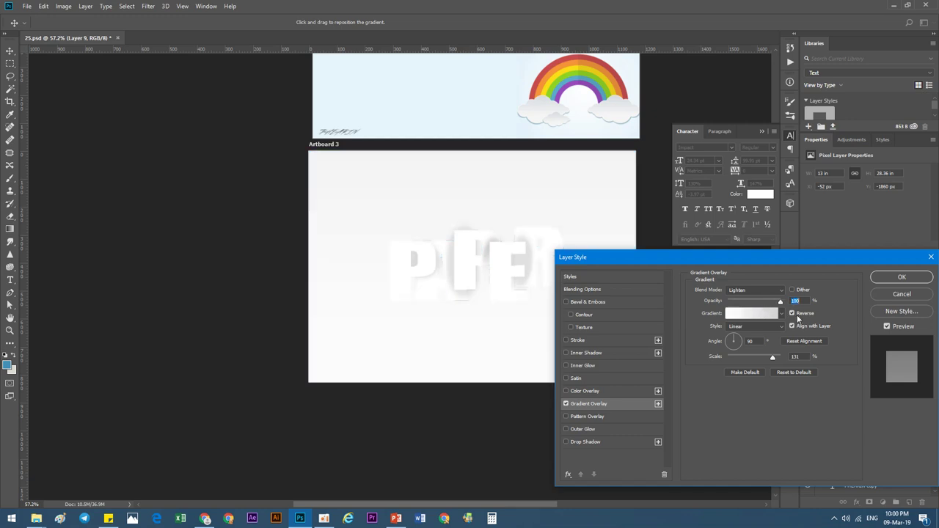
Step: Change the gradient's left stop to a medium blue for a blue-to-white gradient
click(751, 313)
double_click(556, 323)
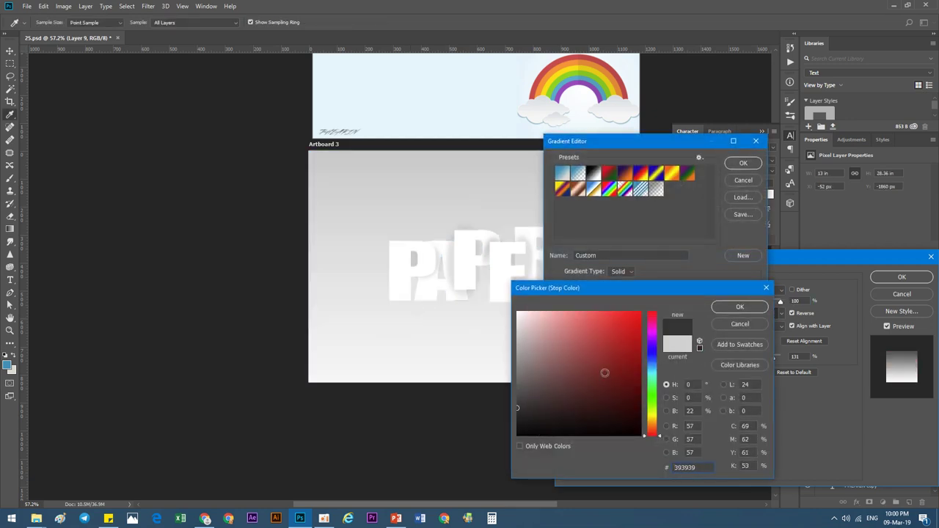
drag(605, 373, 640, 316)
mouse_move(645, 435)
mouse_down()
mouse_move(632, 395)
mouse_move(651, 362)
mouse_up()
click(624, 374)
click(630, 375)
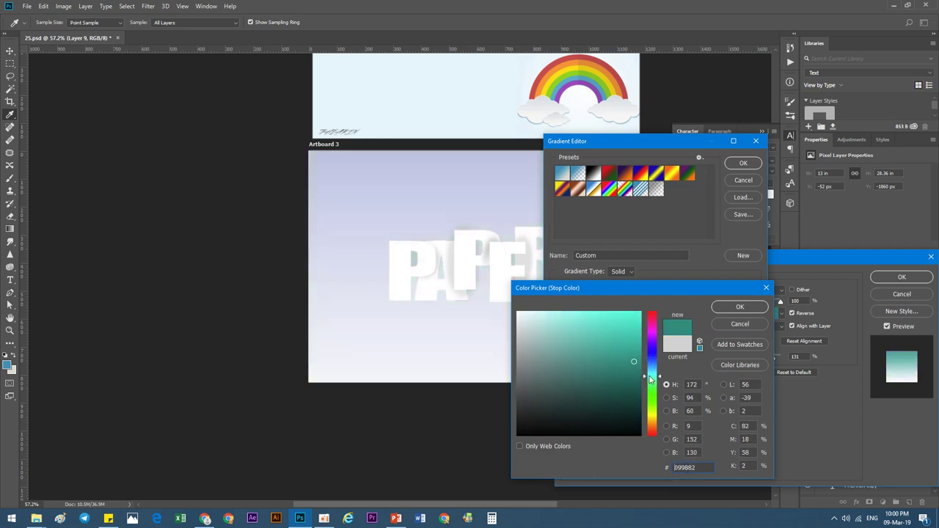
click(633, 360)
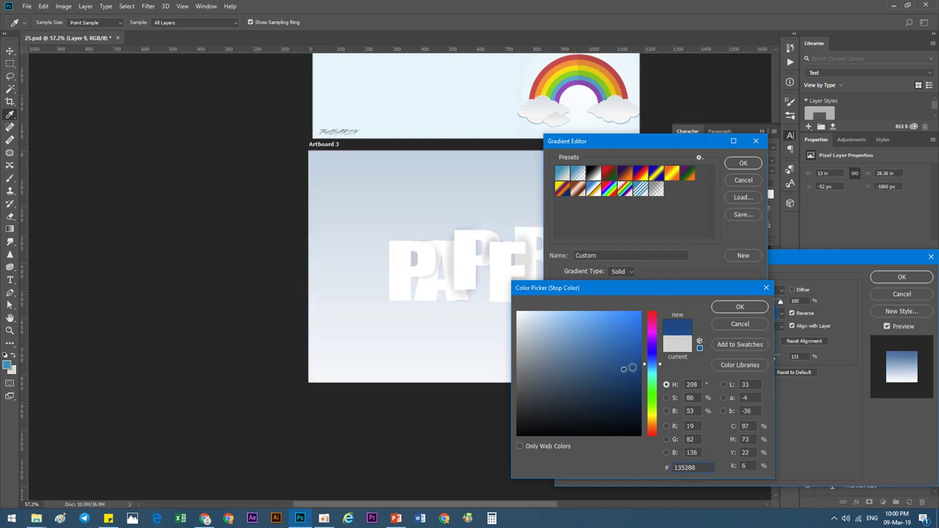
drag(631, 361, 639, 364)
click(739, 307)
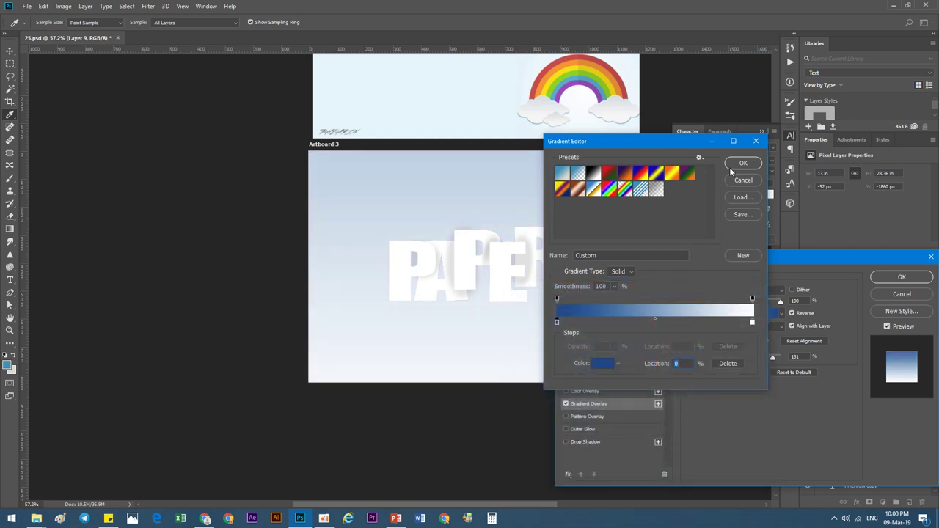
Step: Set the gradient overlay to 68% opacity and 113% scale
click(729, 167)
drag(779, 302, 763, 303)
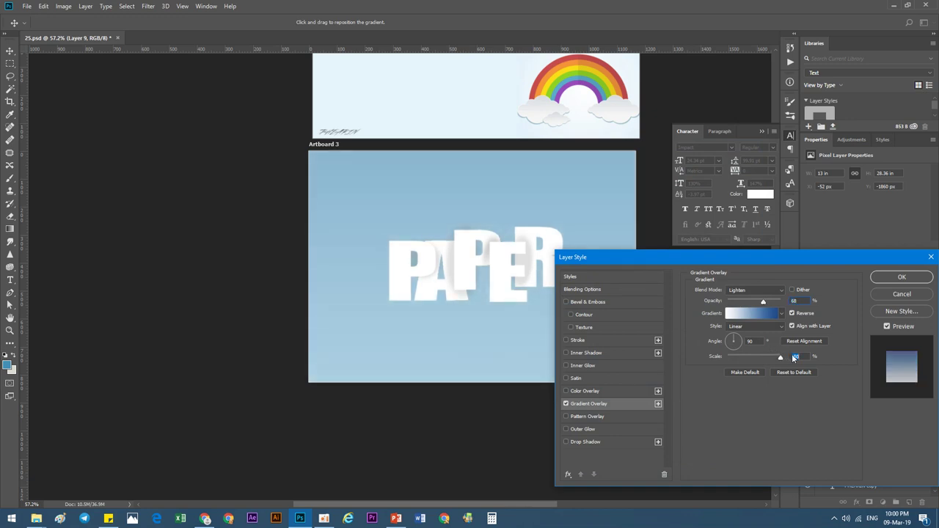
mouse_move(779, 362)
mouse_down()
mouse_move(766, 360)
mouse_move(775, 357)
mouse_up()
Step: Apply the gradient overlay, then add a trial black (000000) drop shadow to PAPER
click(900, 277)
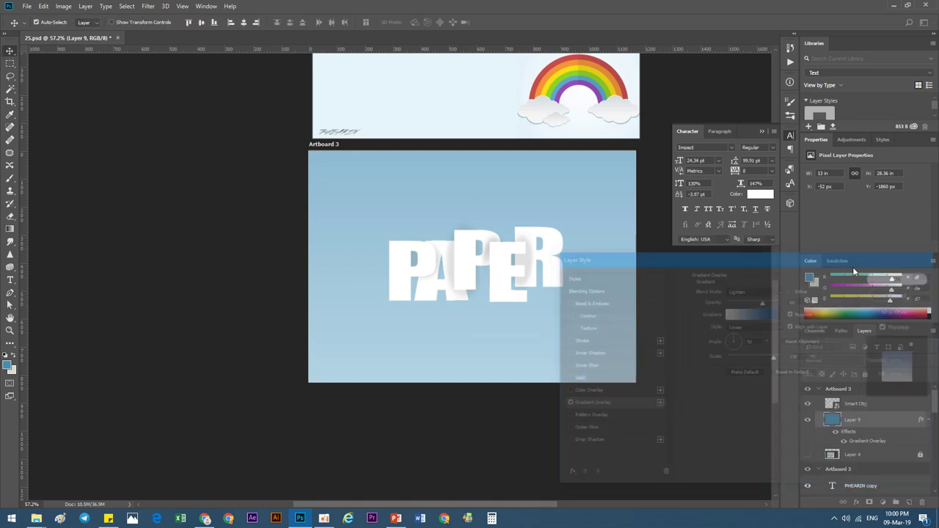
click(854, 404)
click(859, 503)
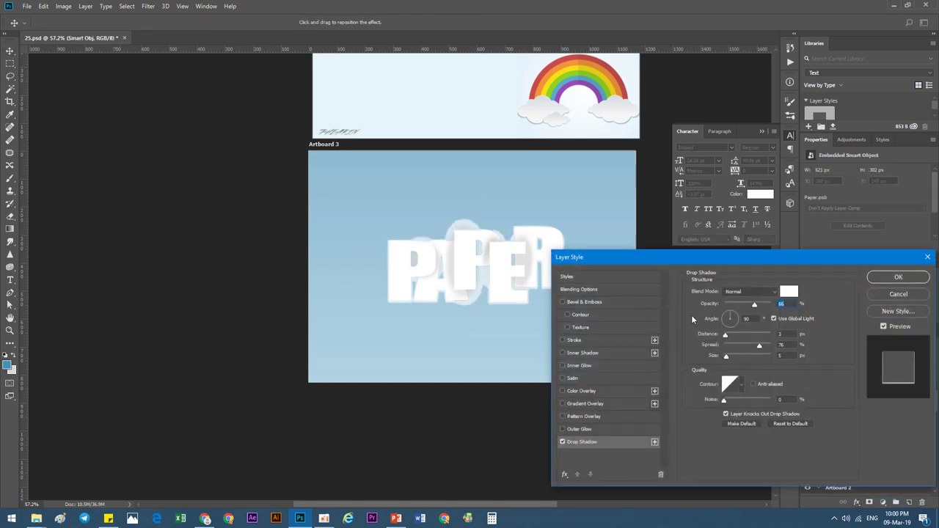
click(772, 293)
click(790, 296)
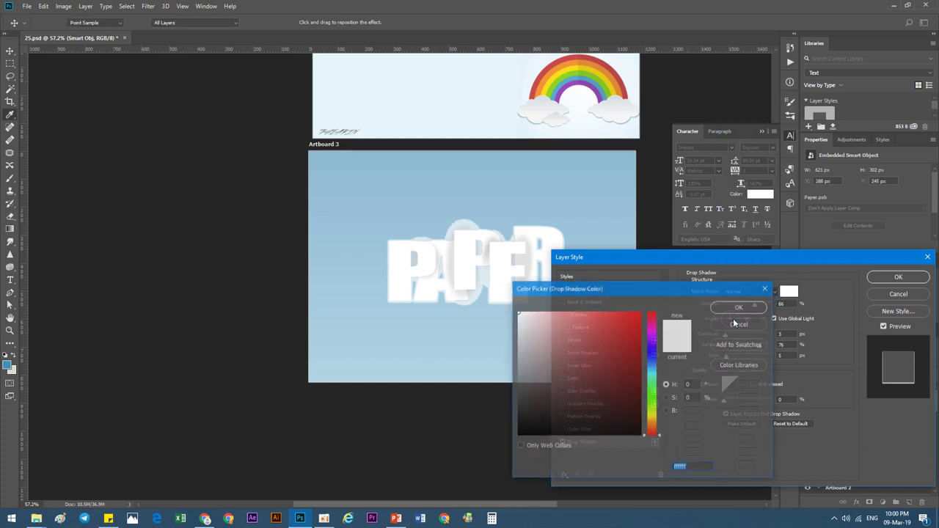
text(000000)
click(750, 309)
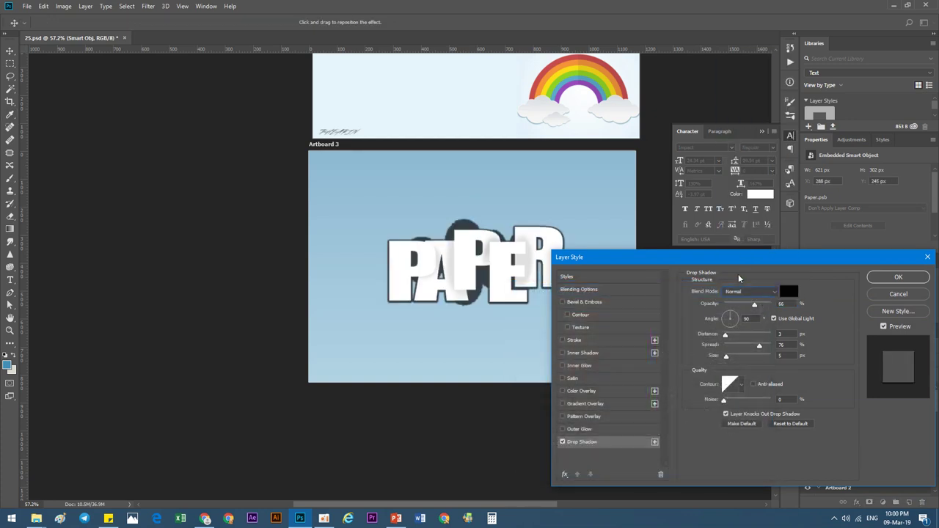
Step: Set the trial drop shadow to spread 0%, opacity 100% and size 0 px
mouse_move(696, 269)
mouse_down()
mouse_move(474, 352)
mouse_move(423, 321)
mouse_move(663, 173)
mouse_up()
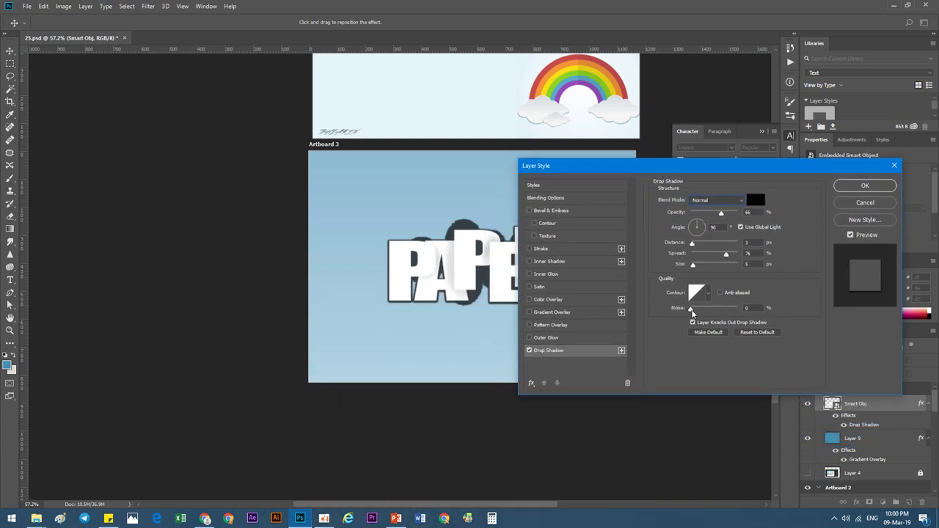
click(690, 309)
mouse_move(740, 255)
mouse_down()
mouse_move(672, 253)
mouse_move(691, 266)
mouse_up()
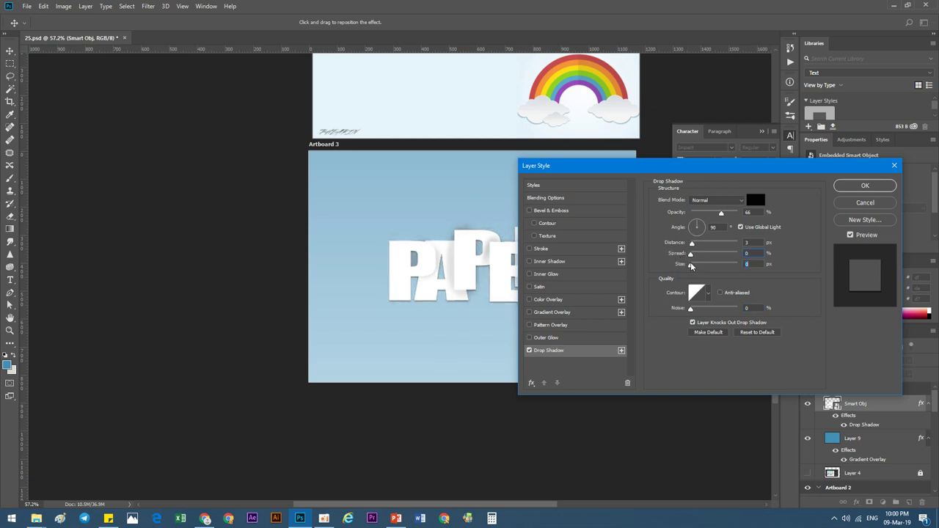
drag(720, 213, 741, 212)
drag(690, 265, 689, 266)
click(693, 309)
Step: Try another anti-aliased contour and spread 16% back to 0%, then discard the drop shadow
click(707, 294)
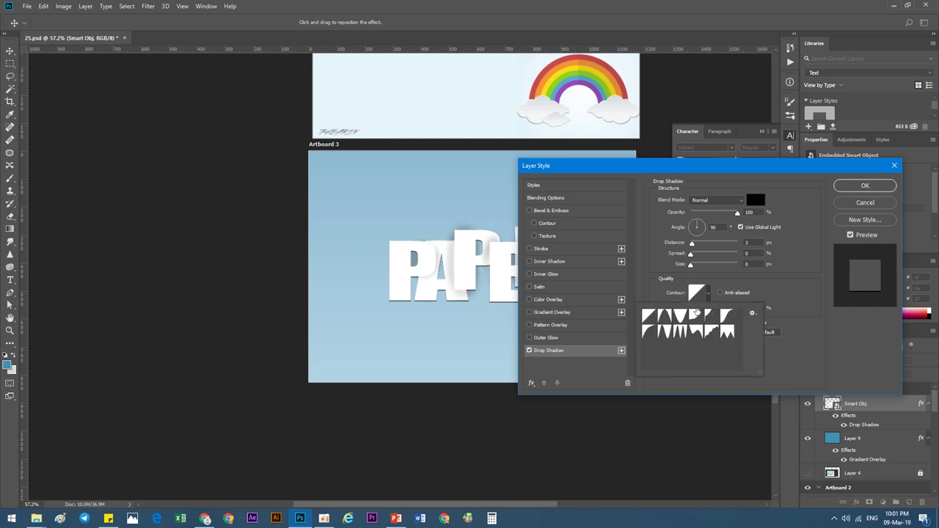
click(664, 315)
click(719, 293)
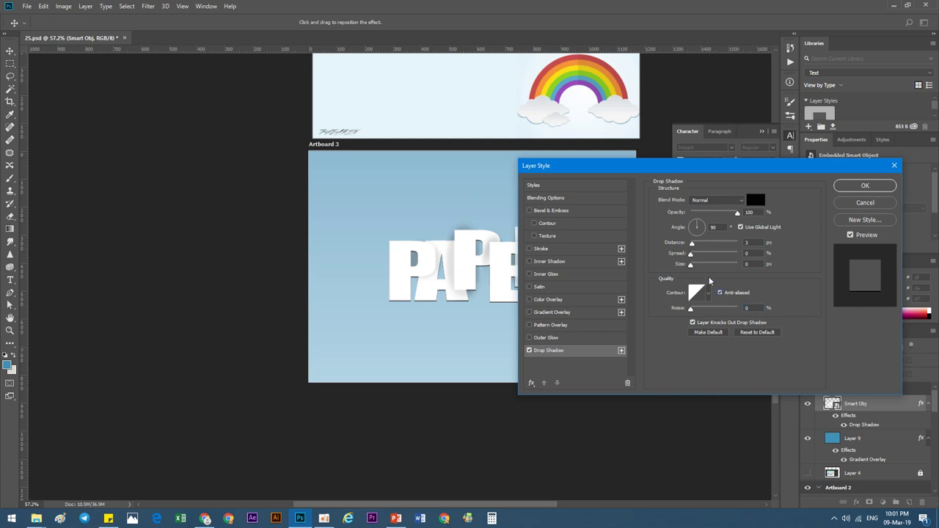
drag(690, 256, 692, 244)
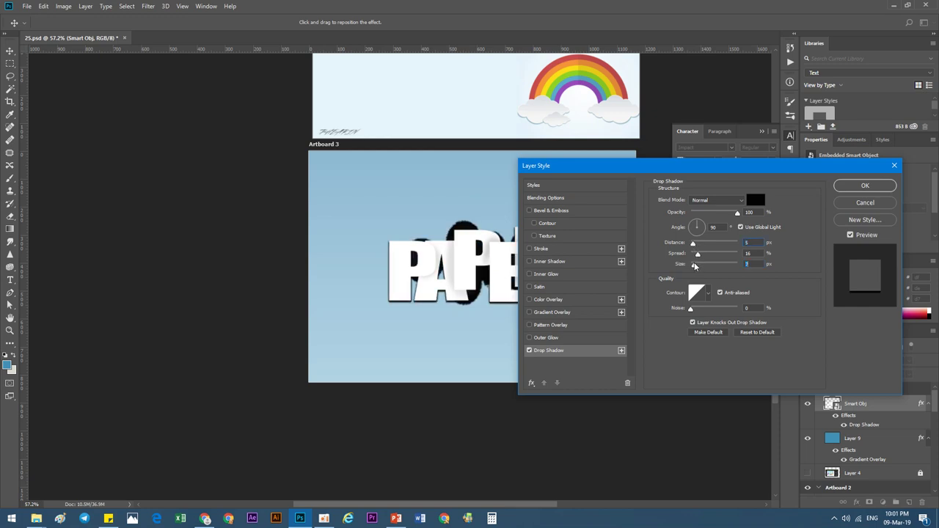
mouse_move(696, 254)
mouse_down()
mouse_move(684, 257)
mouse_move(690, 264)
mouse_up()
click(860, 204)
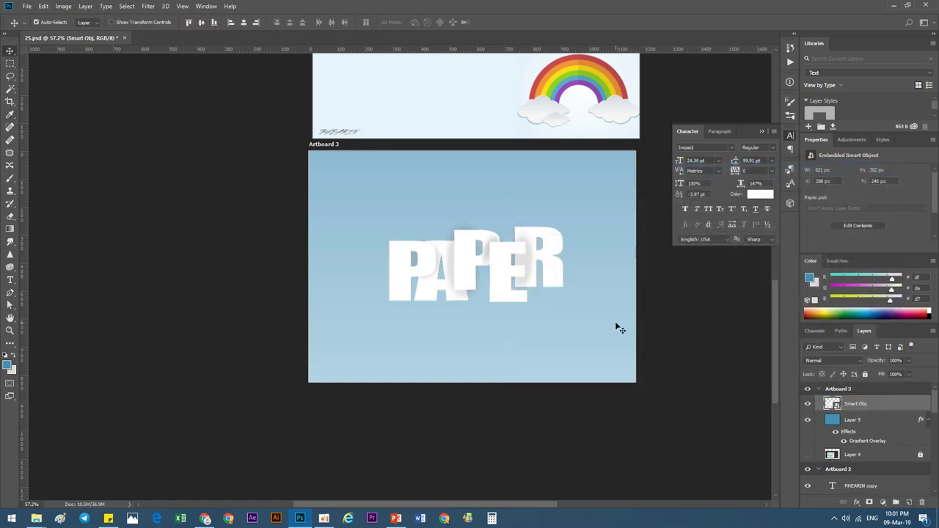
Step: Nudge the PAPER lettering up and scale it slightly larger
key(Up)
key(Up)
key(Up)
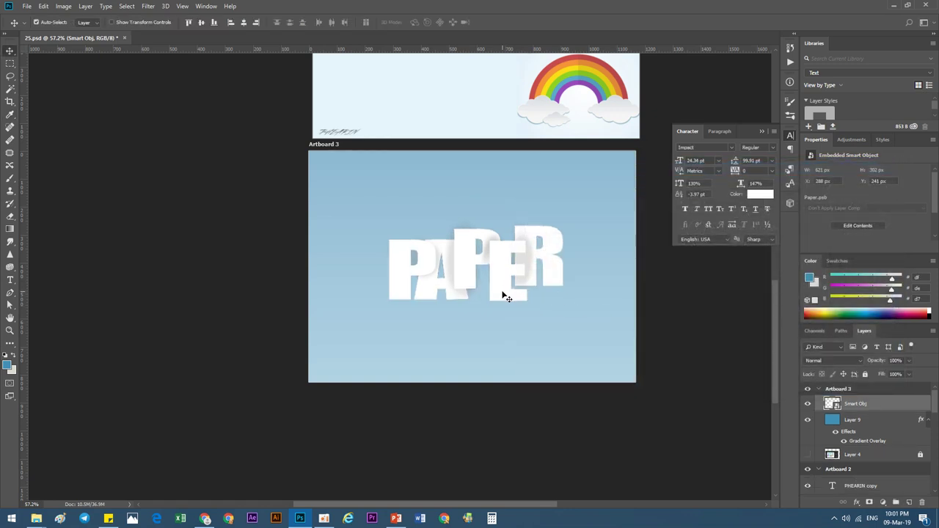
key(Up)
key(Up)
key(Up)
key(Up)
key(Up)
key(Up)
key(Up)
key(Up)
key(Up)
key(Up)
key(Up)
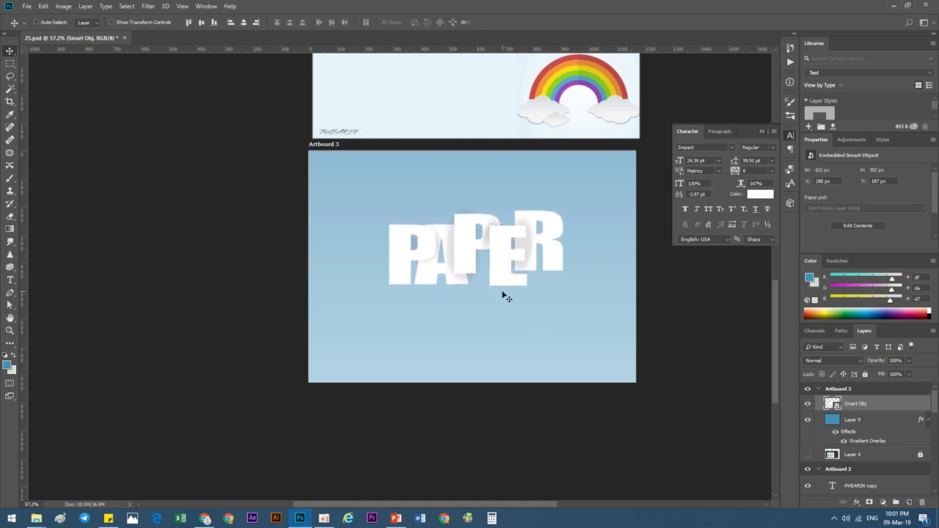
key(ctrl+t)
drag(563, 289, 576, 290)
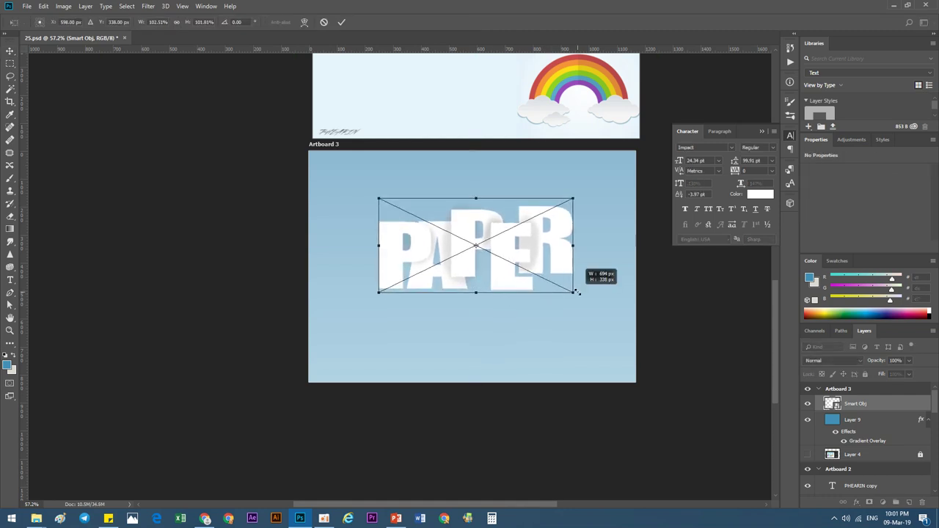
key(Return)
Step: Duplicate PAPER, flip the copy vertically and position it directly beneath the lettering
key(ctrl+j)
key(ctrl+t)
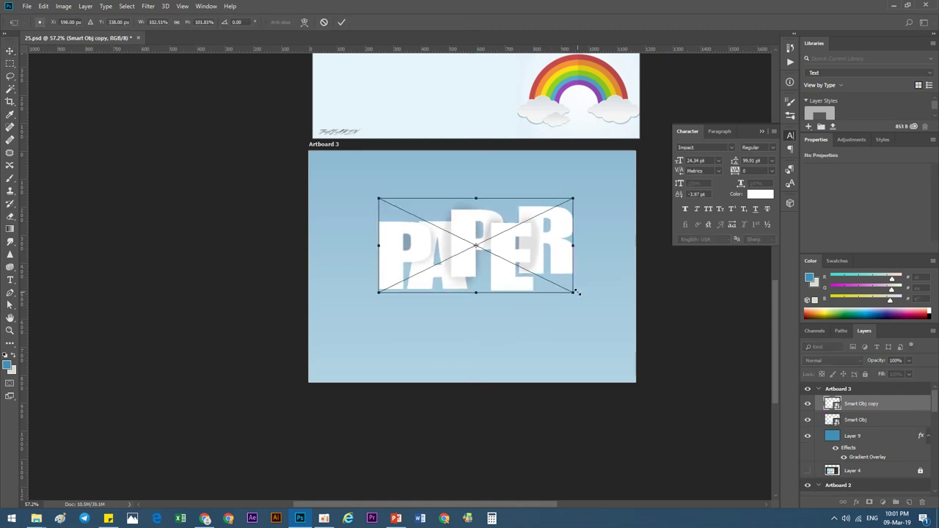
right_click(513, 278)
click(542, 404)
drag(494, 279, 486, 309)
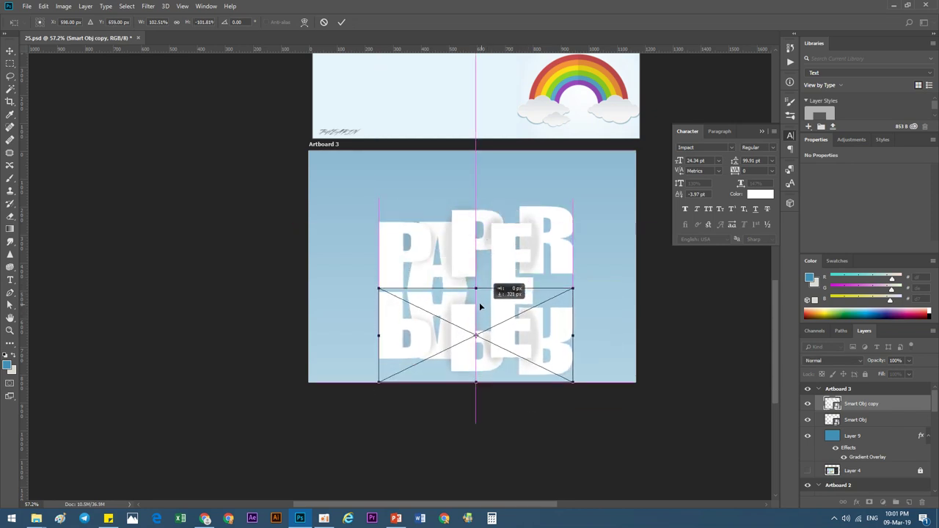
drag(472, 303, 471, 303)
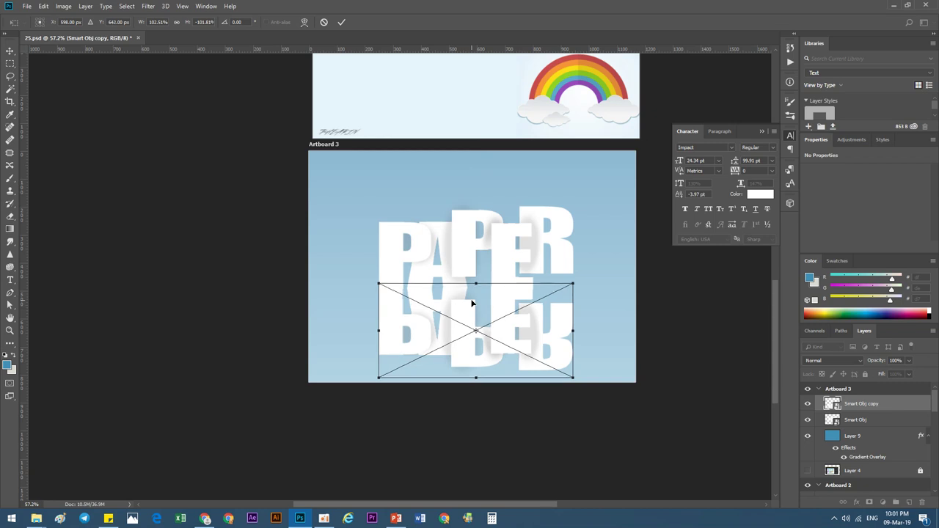
key(Up)
key(Up)
key(Up)
key(Up)
key(Up)
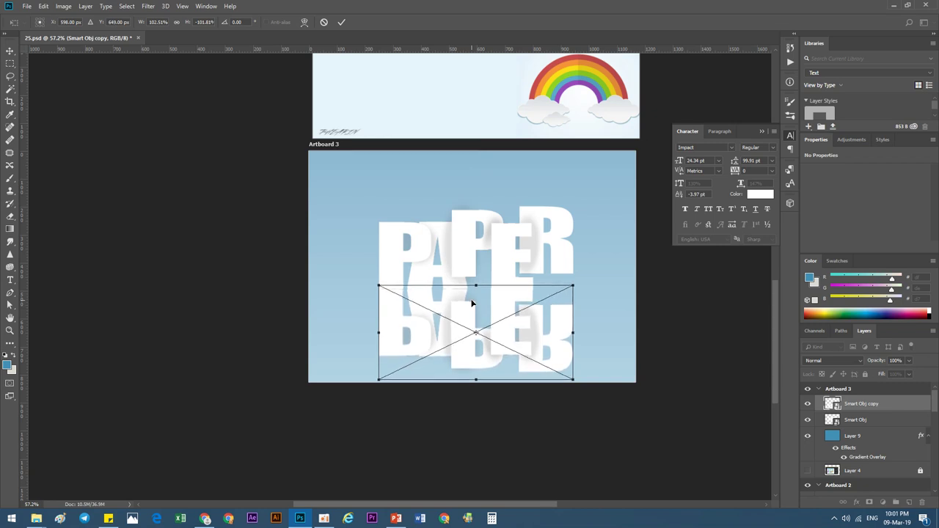
key(Return)
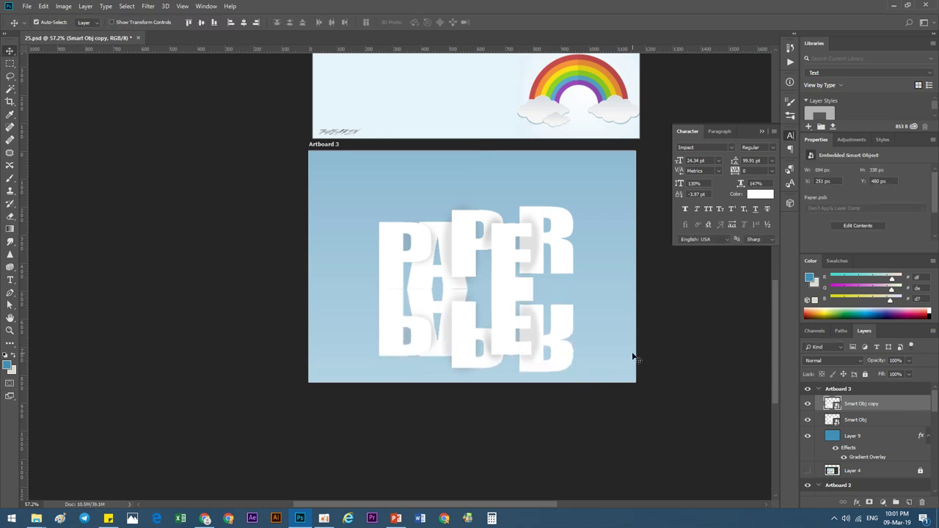
Step: Mask the flipped copy with a black-to-white gradient so it fades downward
click(869, 503)
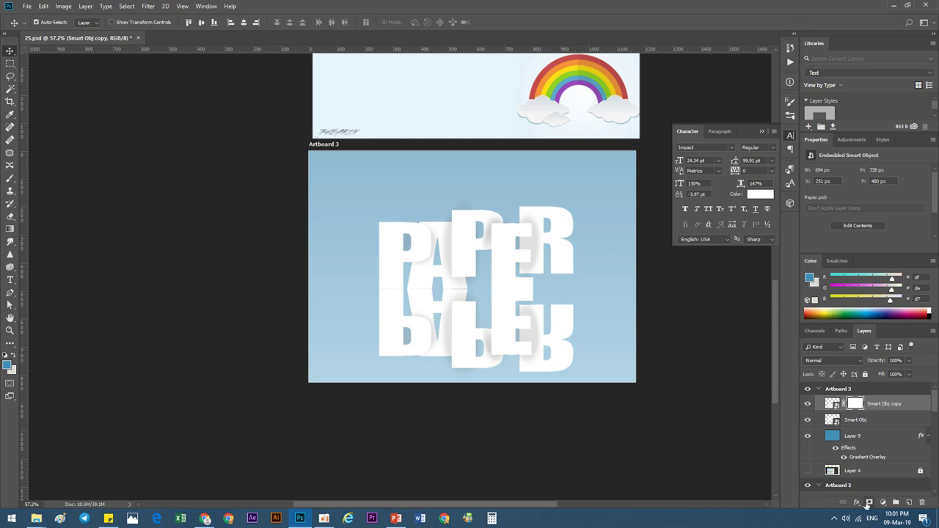
click(10, 228)
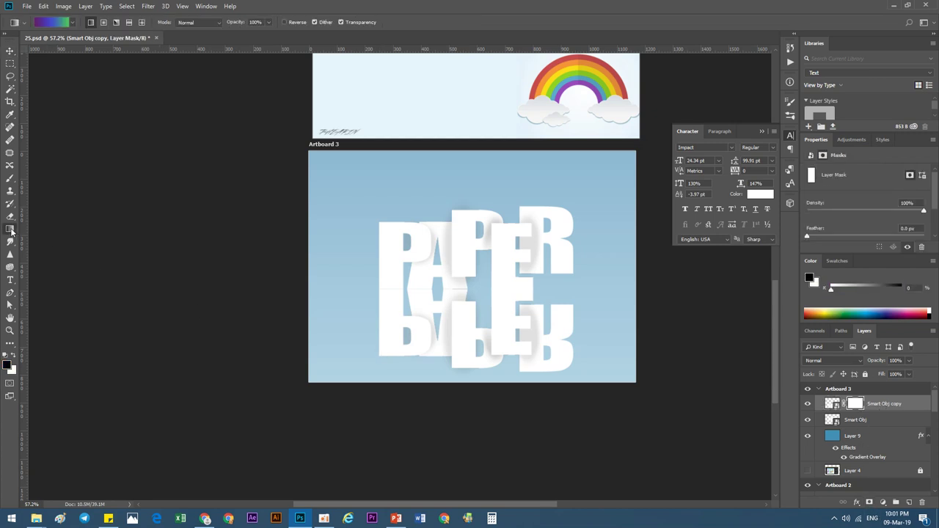
click(62, 22)
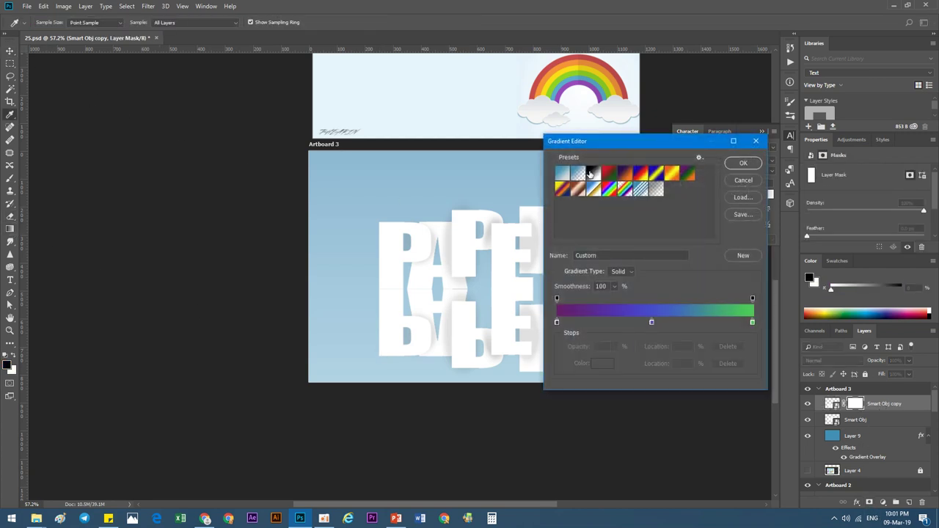
click(591, 172)
click(742, 163)
drag(511, 151, 480, 349)
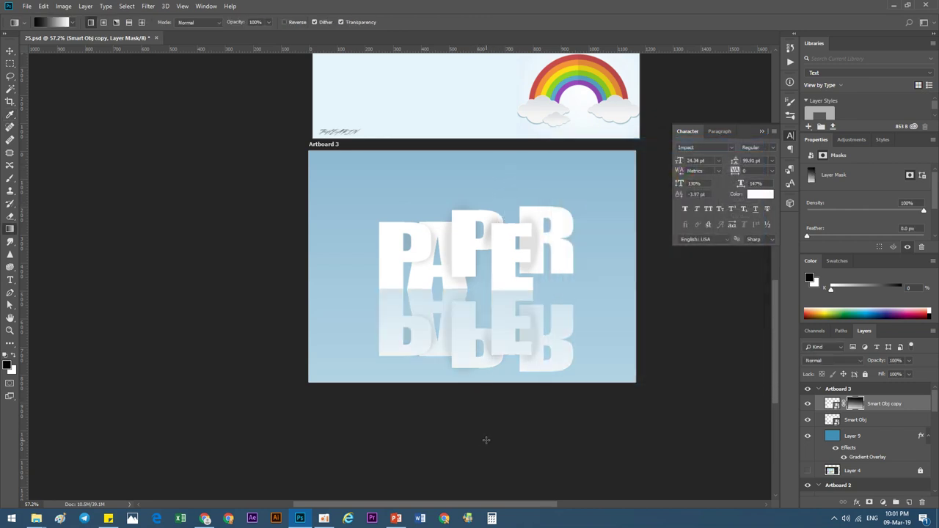
Step: Redraw the mask gradient to soften the reflection's fade
drag(488, 425, 487, 322)
drag(498, 138, 497, 340)
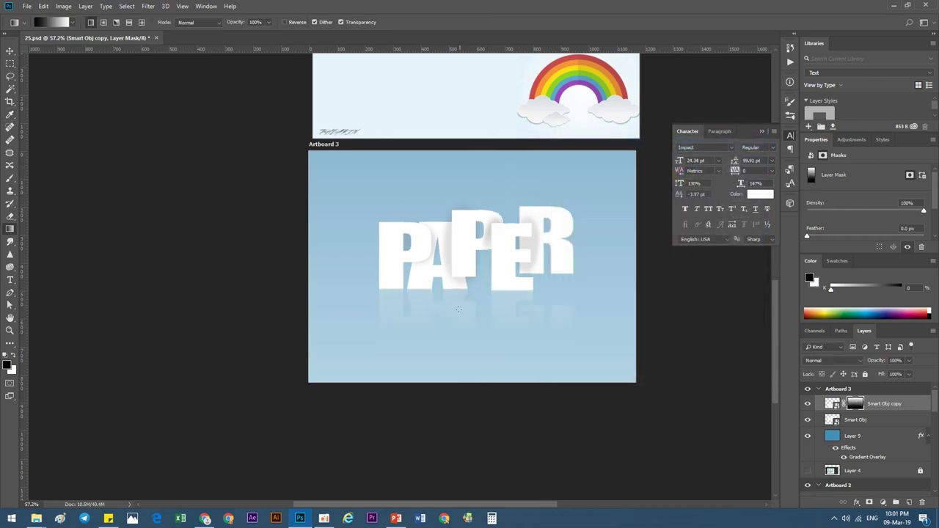
mouse_move(493, 223)
mouse_down()
mouse_move(471, 377)
mouse_move(469, 184)
mouse_up()
Step: Lock the blue background layer and move PAPER with its reflection up-left
click(10, 51)
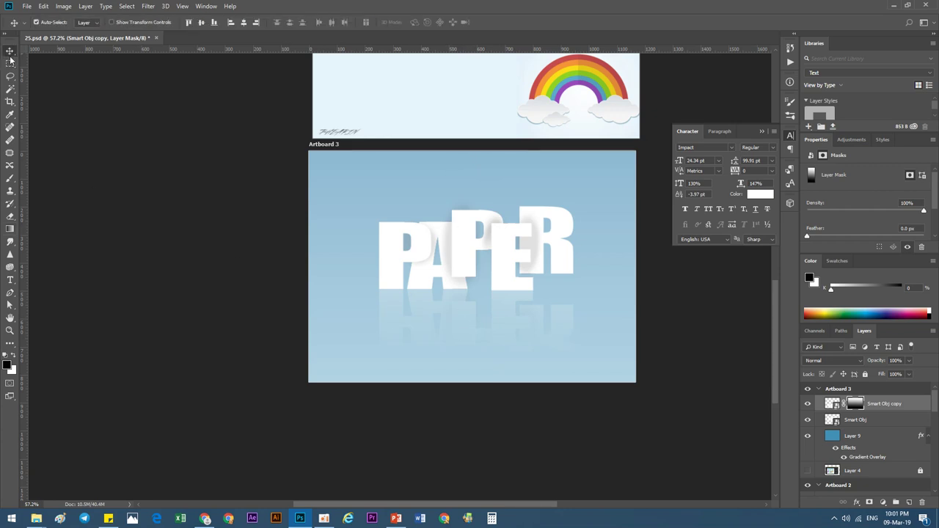
drag(496, 376, 311, 237)
key(ctrl+z)
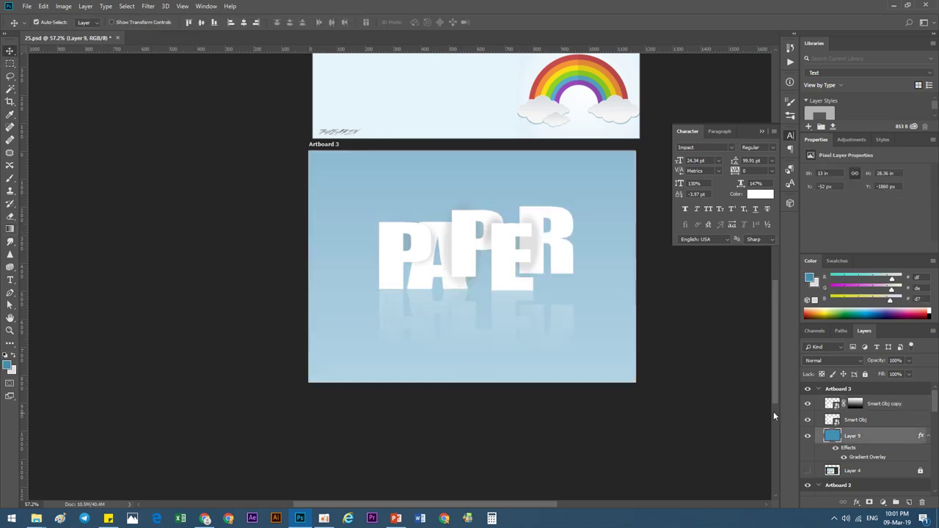
click(865, 374)
drag(576, 392, 345, 210)
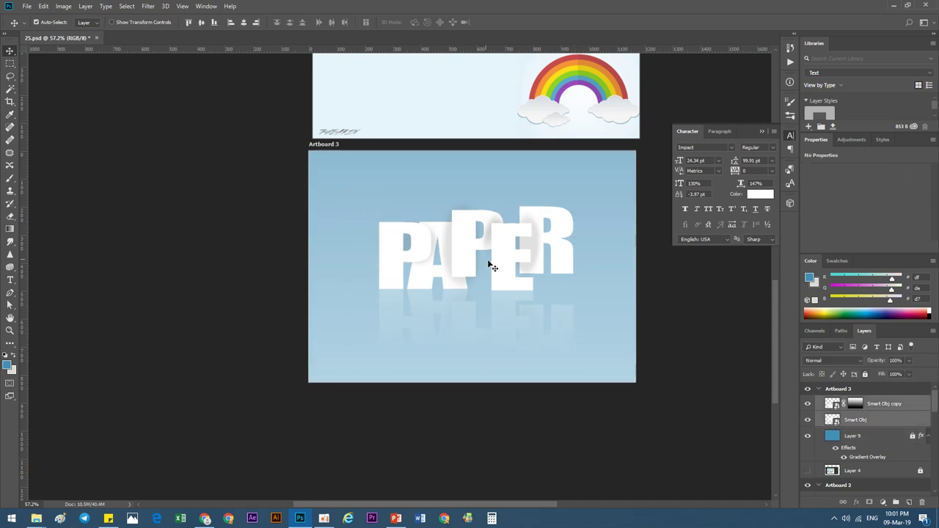
mouse_move(487, 259)
mouse_down()
mouse_move(503, 250)
mouse_move(500, 240)
mouse_up()
Step: Alt-drag a copy of the signature text into Artboard 3's bottom-left corner
click(472, 412)
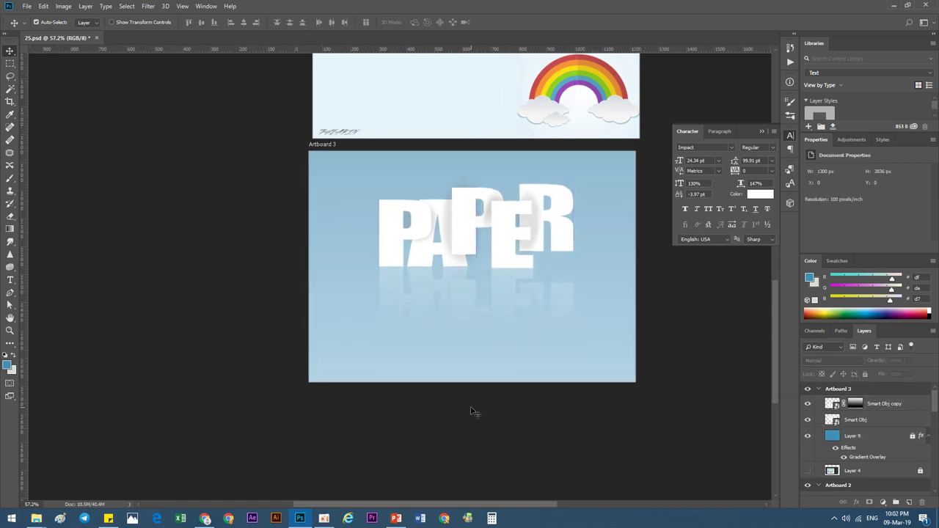
click(518, 281)
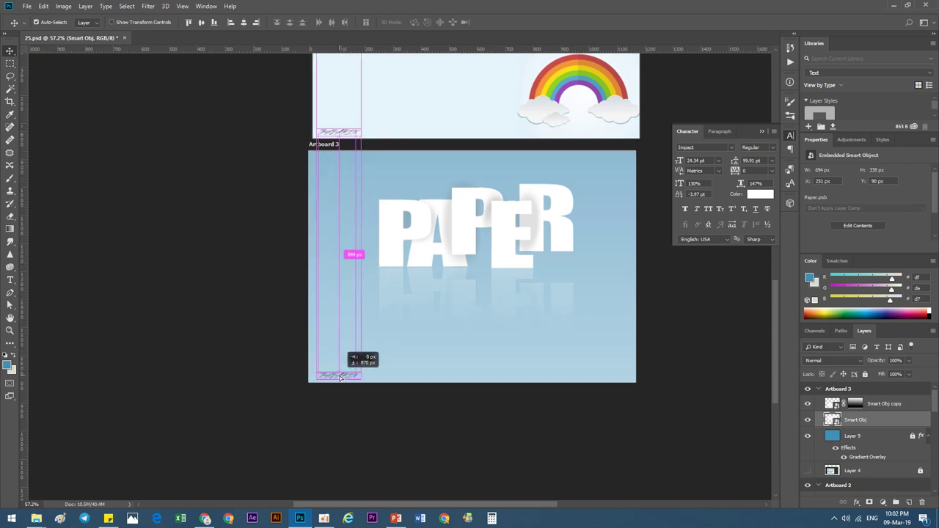
drag(339, 134, 340, 377)
scroll(176, 381, down, 2)
scroll(179, 381, up, 3)
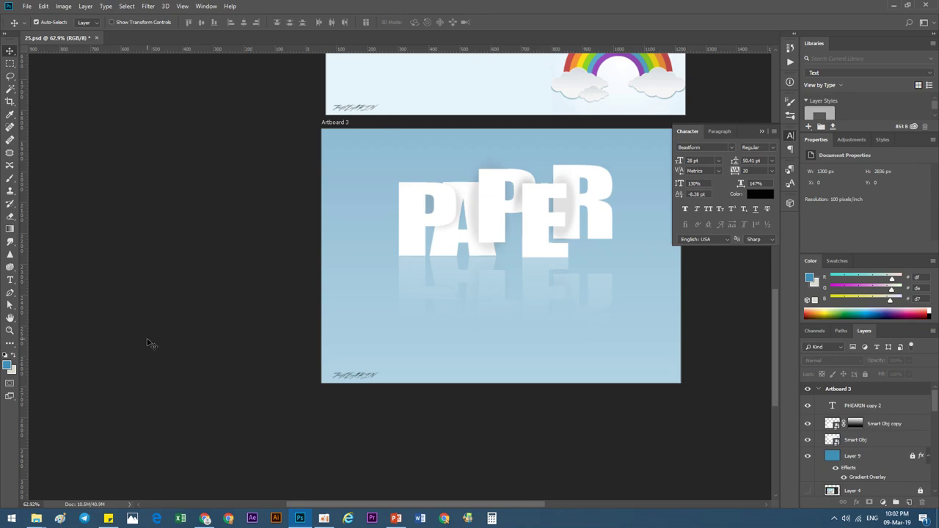
scroll(241, 341, down, 1)
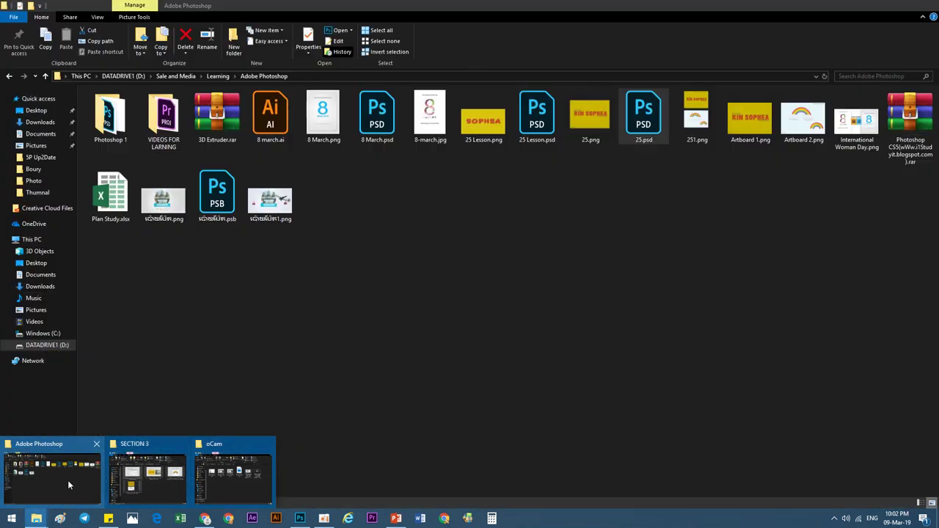
Step: Place elephant-1049840_960_720.png from the Sourse folder into the artboard, then open the dinosaur folder
click(69, 484)
click(220, 76)
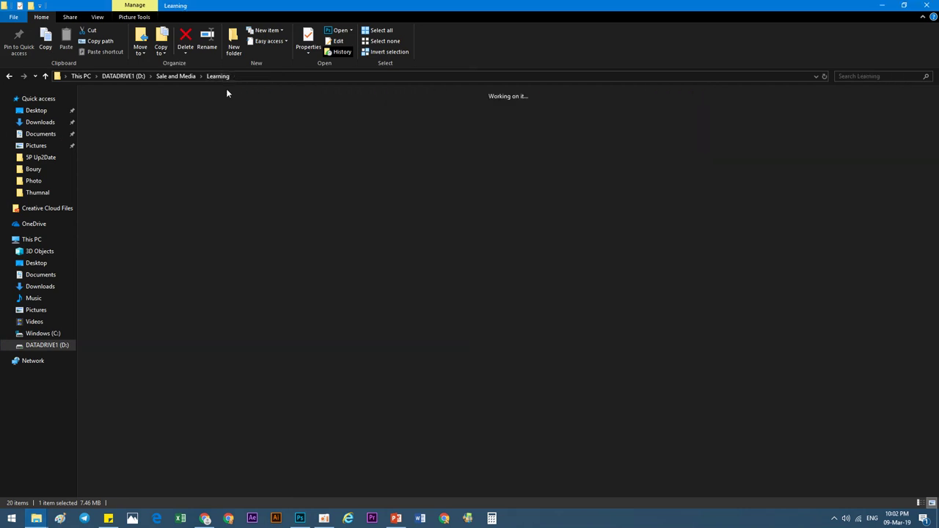
double_click(430, 116)
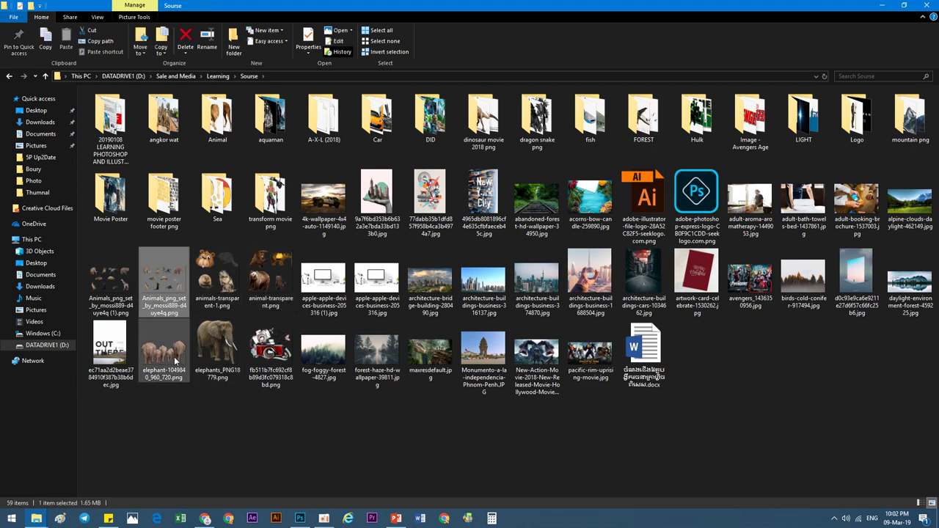
mouse_move(161, 356)
mouse_down()
mouse_move(242, 458)
mouse_move(630, 316)
mouse_move(508, 252)
mouse_move(606, 262)
mouse_move(585, 253)
mouse_up()
click(341, 21)
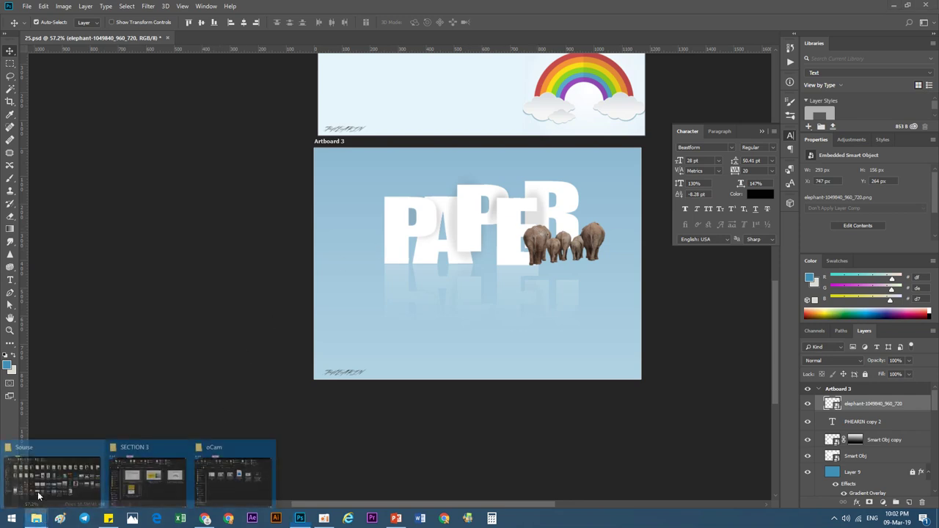
click(44, 477)
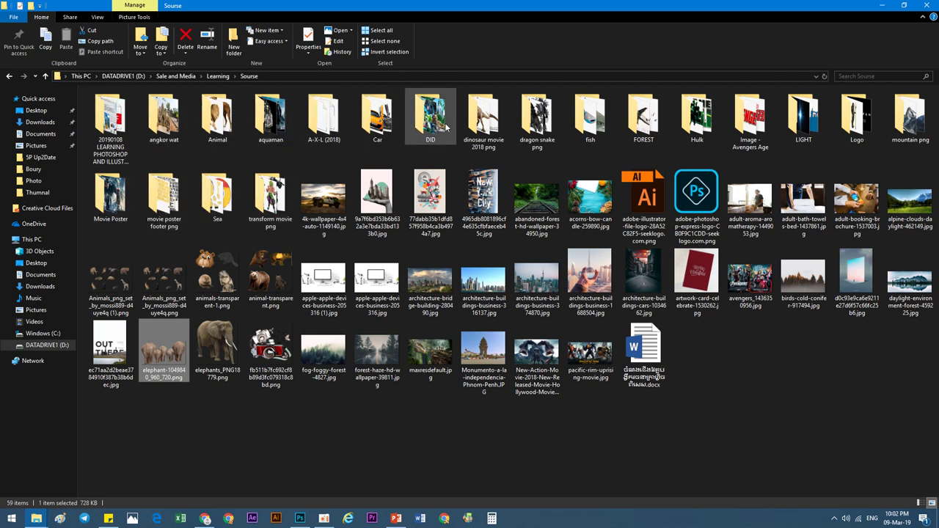
double_click(483, 117)
Step: Place the carnotaurus PNG, shrink it to about a third, and send it behind PAPER
click(212, 126)
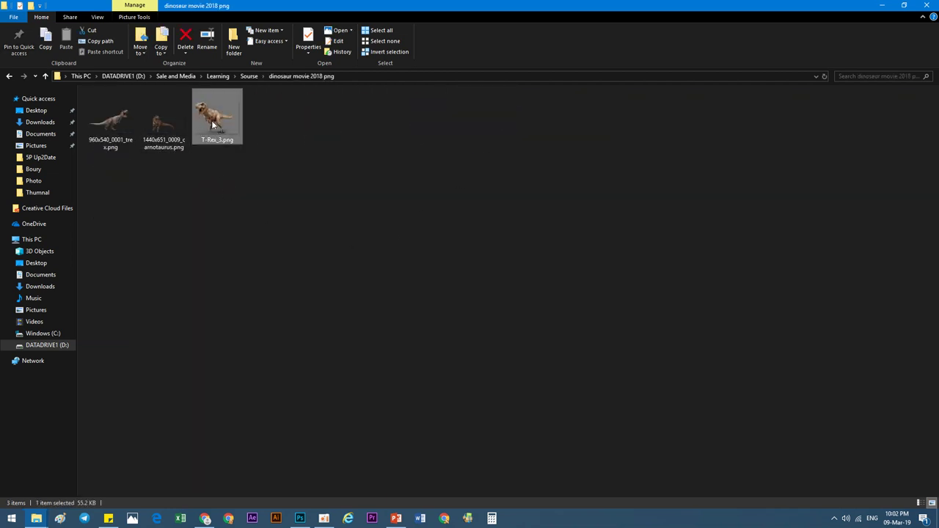
mouse_move(163, 124)
mouse_down()
mouse_move(299, 519)
mouse_move(434, 258)
mouse_up()
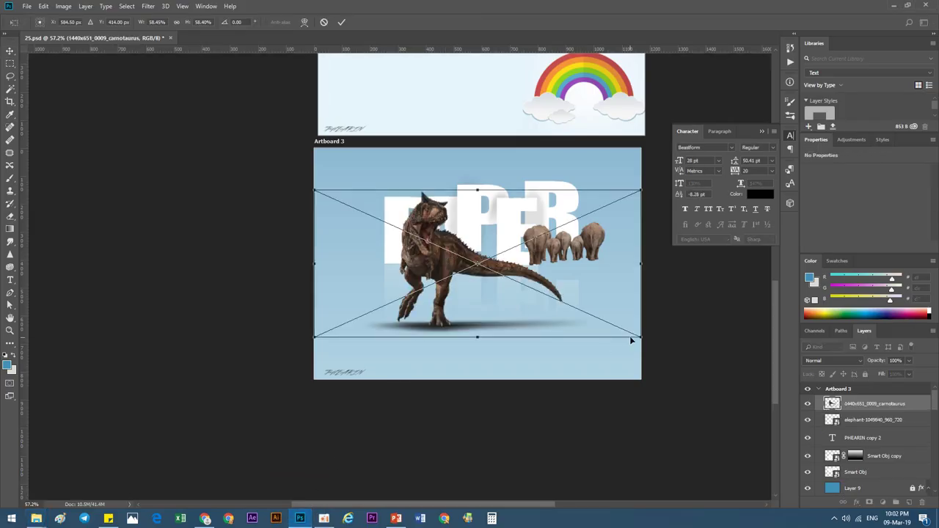
mouse_move(640, 338)
mouse_down()
mouse_move(471, 283)
mouse_move(487, 286)
mouse_up()
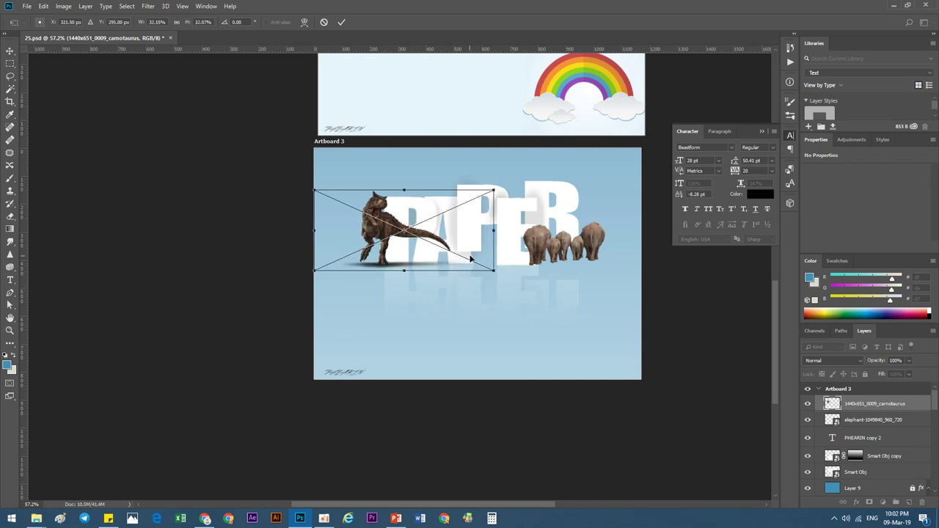
click(341, 22)
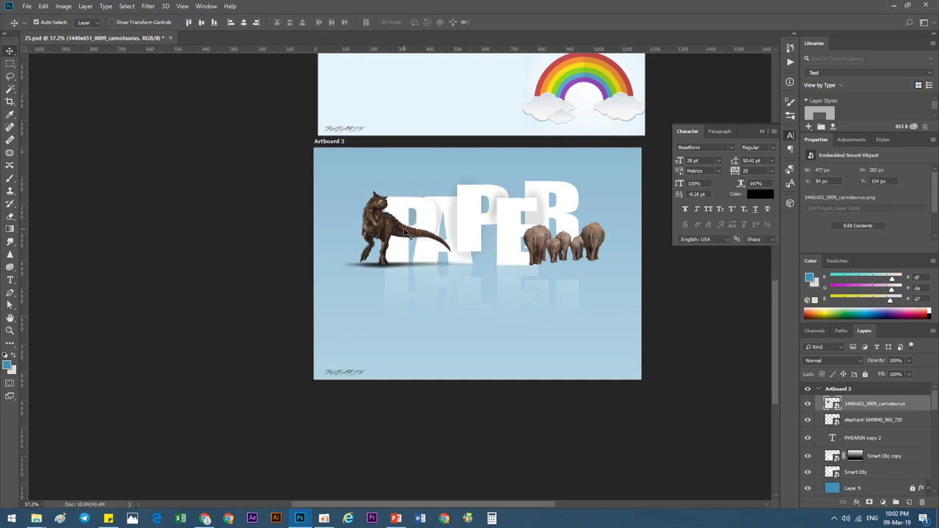
key(ctrl+bracketleft)
key(ctrl+bracketleft)
key(ctrl+bracketleft)
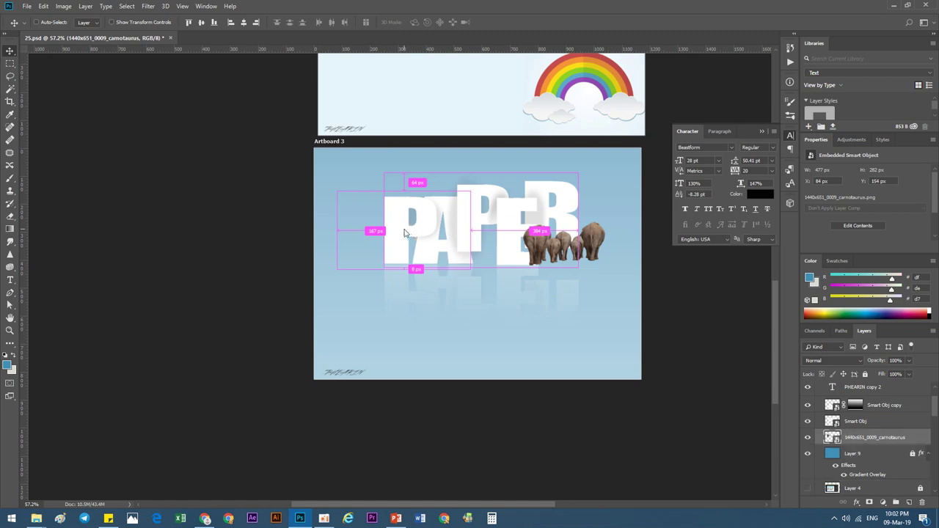
Step: Nudge the dinosaur left, then move it with the lettering down 50 px
key(shift+Left)
key(shift+Left)
key(shift+Left)
key(shift+Left)
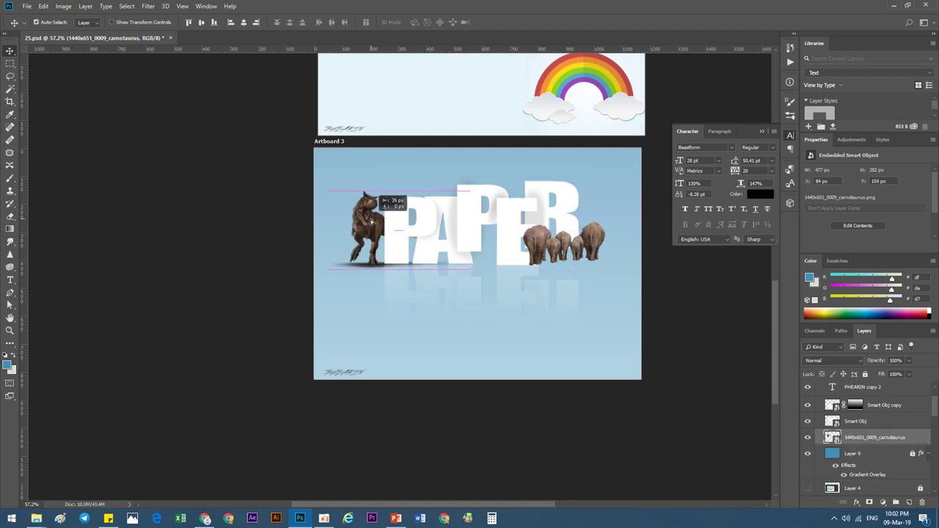
key(shift+Left)
key(shift+Left)
key(shift+Left)
key(shift+Left)
scroll(374, 220, down, 2)
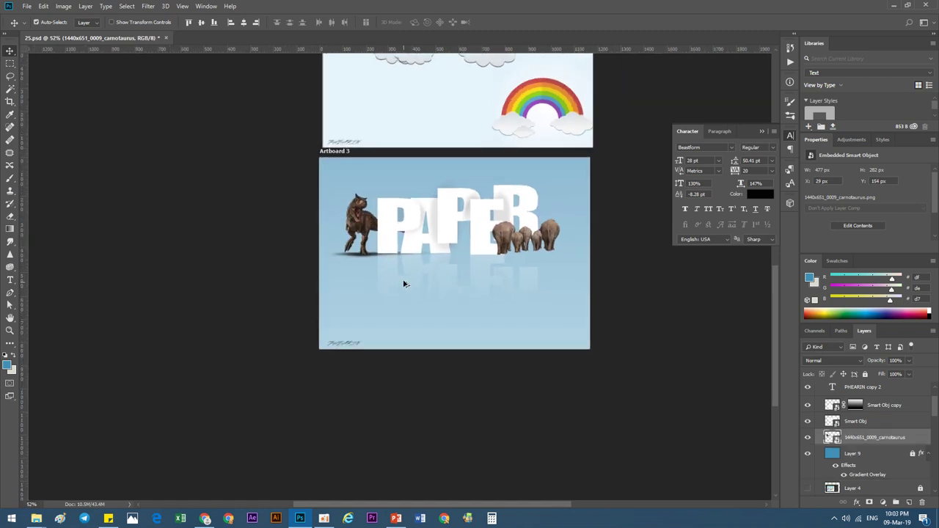
scroll(403, 278, up, 1)
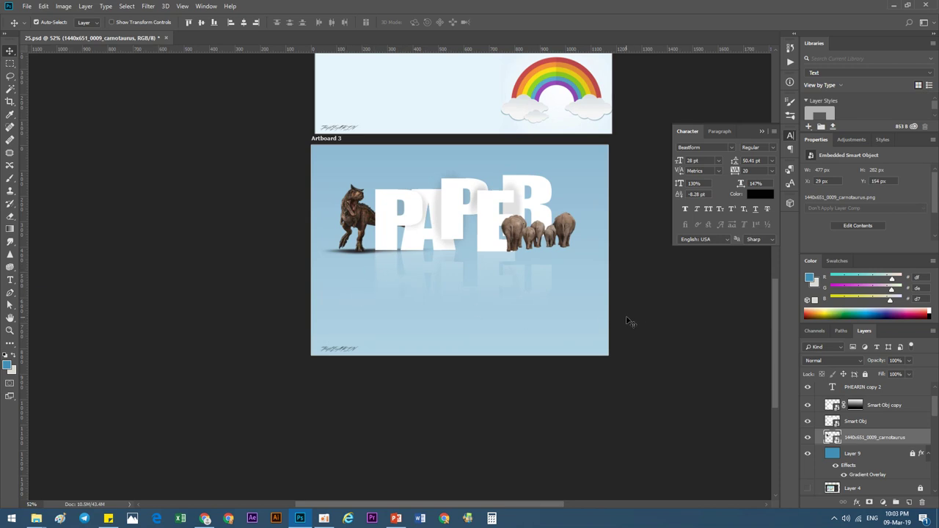
drag(628, 321, 252, 206)
drag(444, 211, 446, 232)
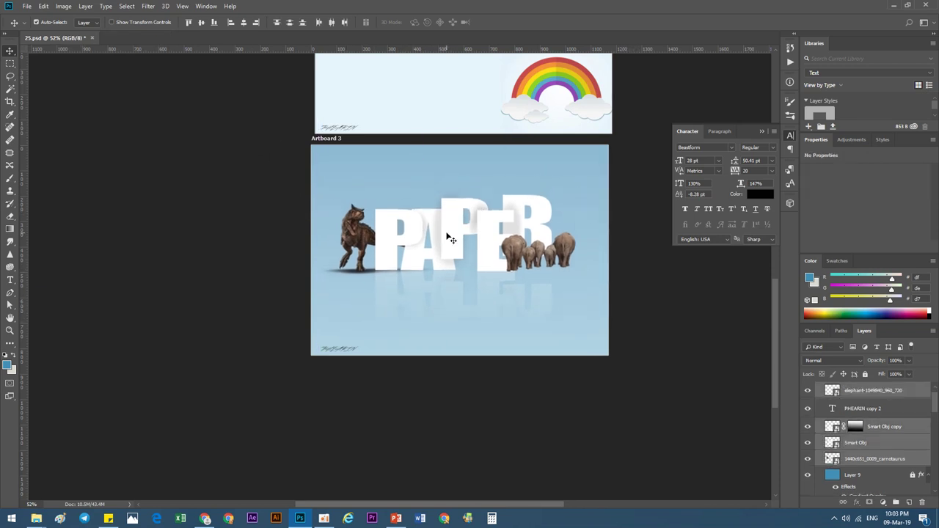
Step: Open the PAPER smart object and try red (ff0000) on the middle P's text
click(465, 234)
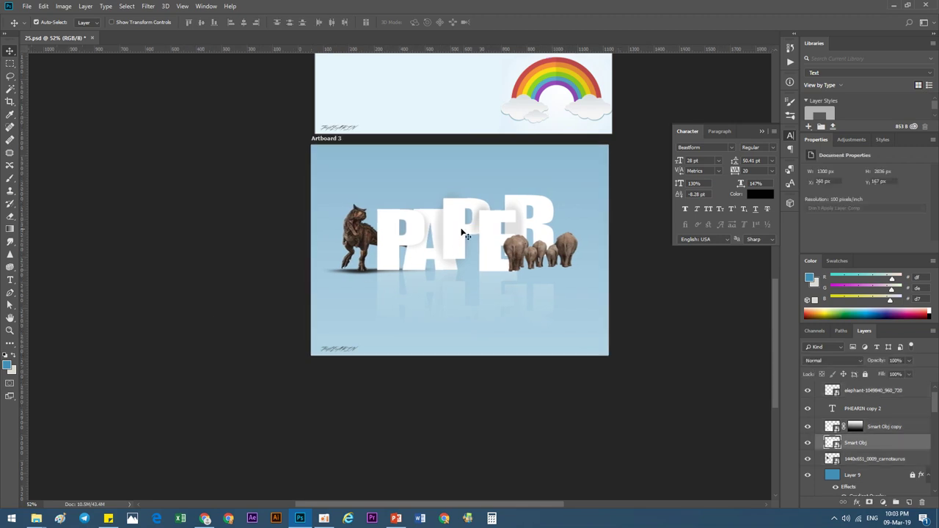
double_click(832, 442)
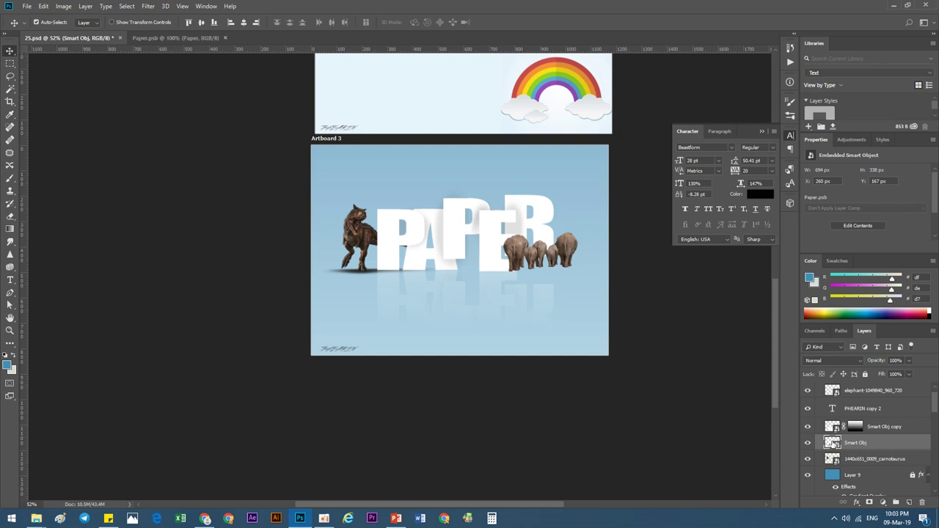
click(391, 274)
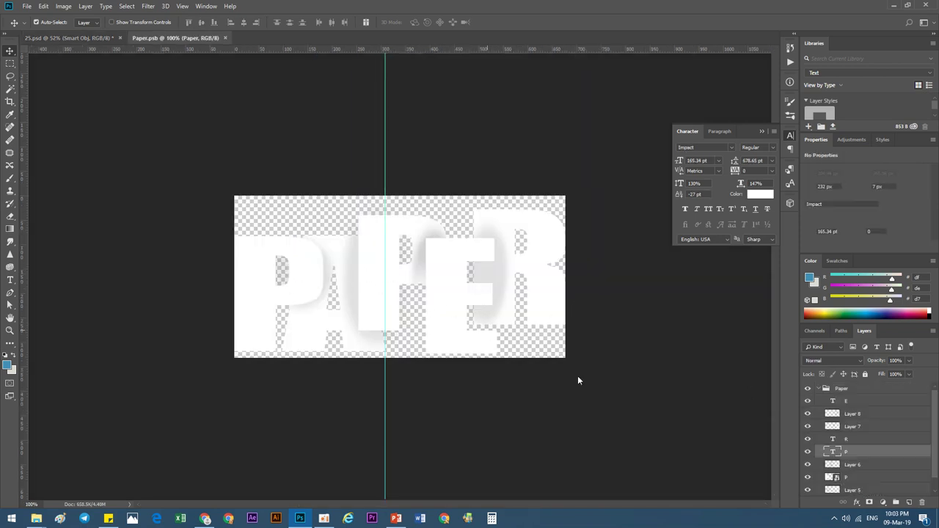
click(764, 197)
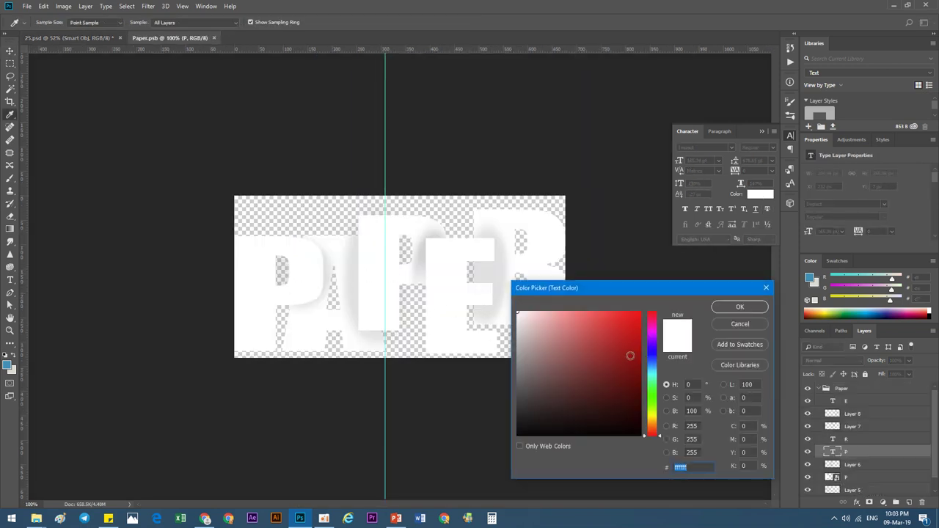
text(ff0000)
click(724, 306)
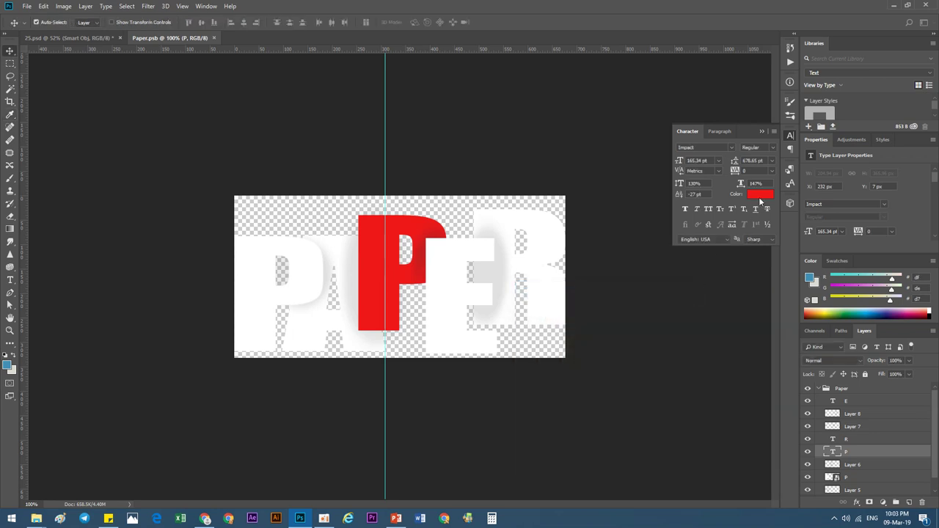
Step: Recolour the middle P's text light blue, 3291c2
click(760, 193)
click(608, 340)
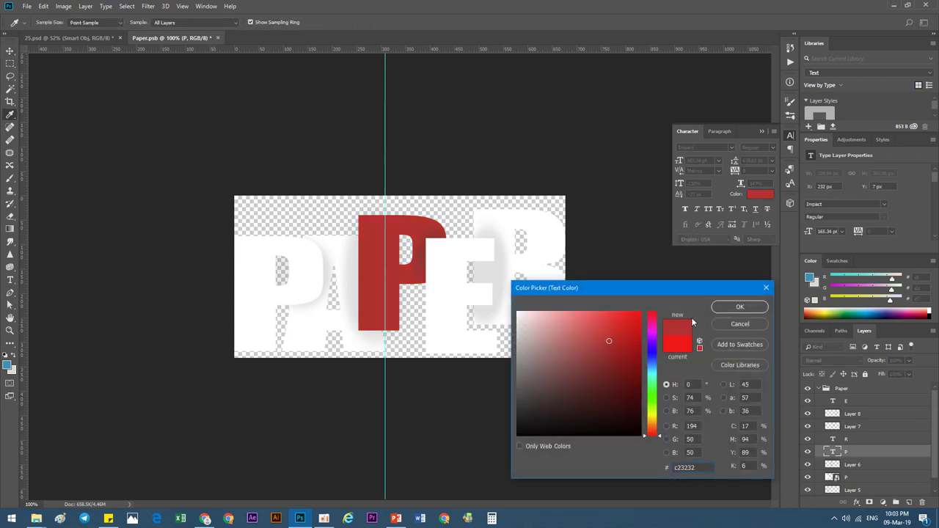
drag(654, 401, 652, 422)
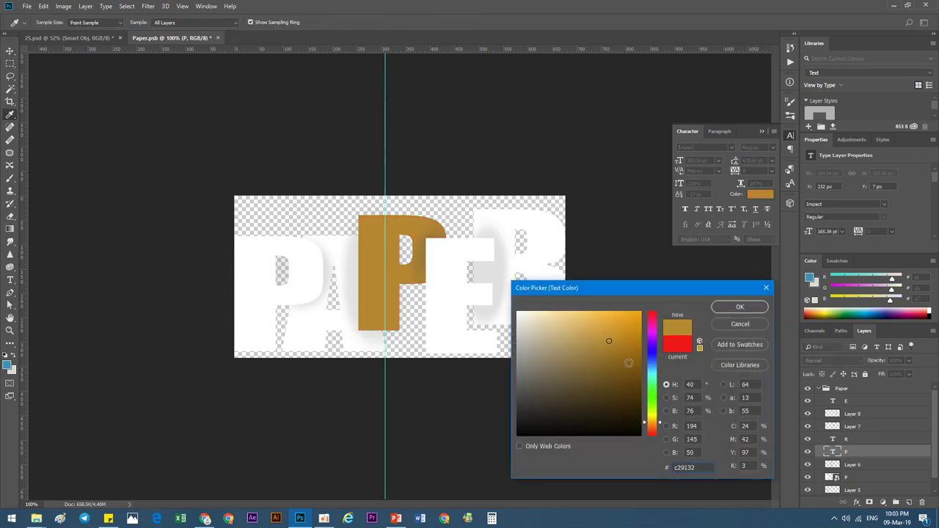
drag(652, 422, 652, 357)
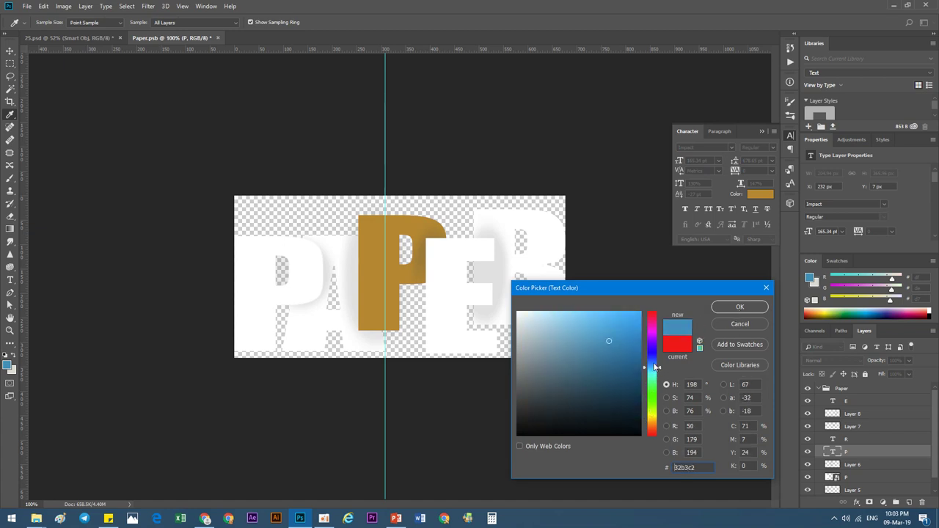
text(3291c2)
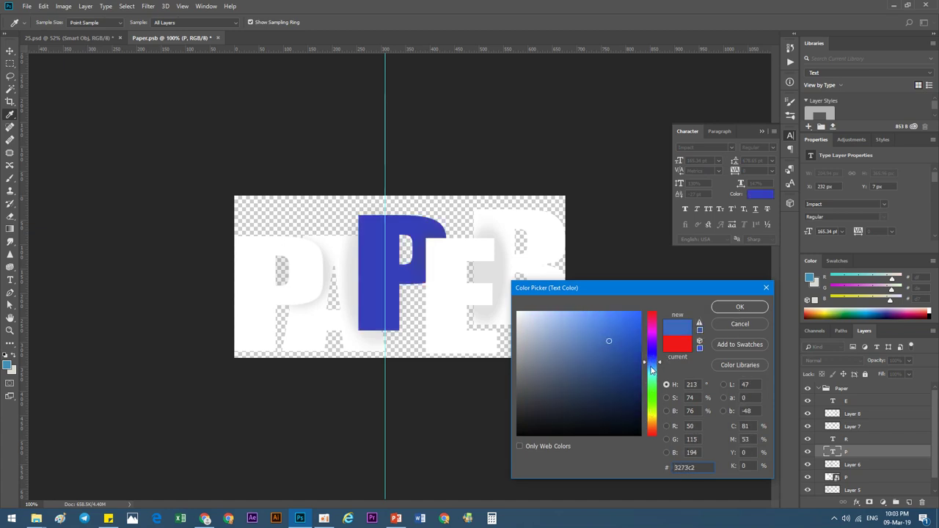
click(741, 306)
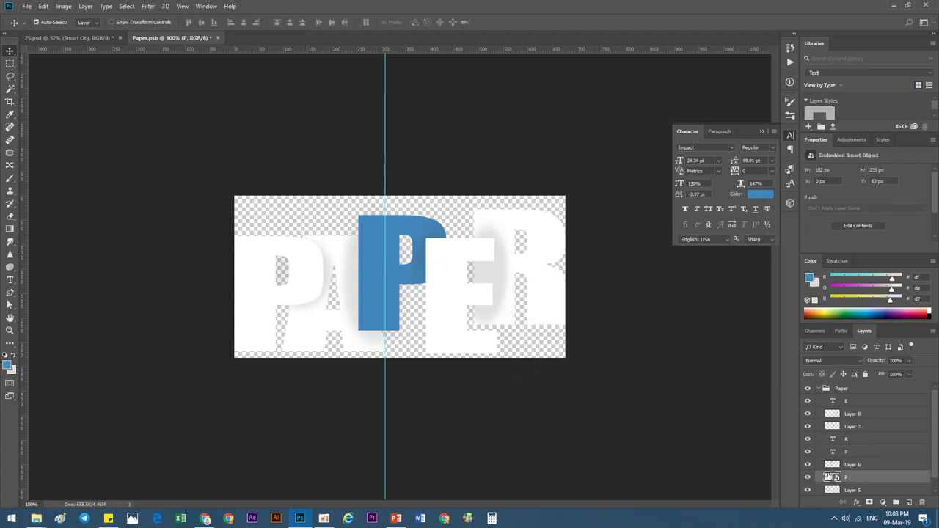
Step: Open the first P's smart object and colour its text teal (289897)
double_click(828, 478)
click(759, 195)
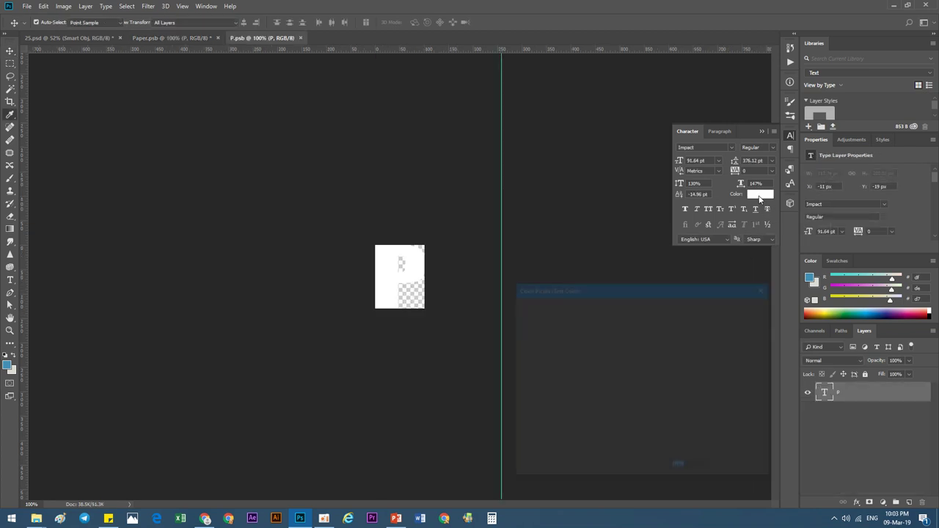
click(608, 361)
drag(651, 314, 651, 374)
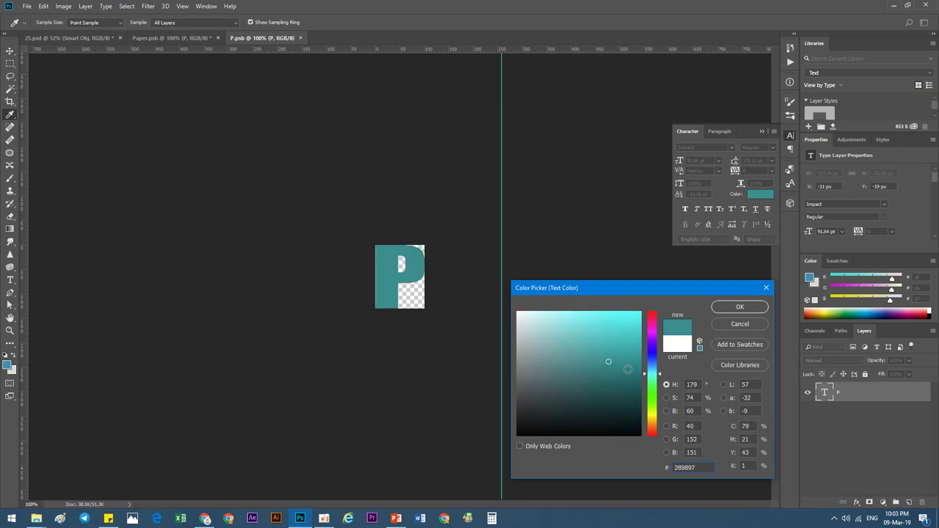
click(738, 308)
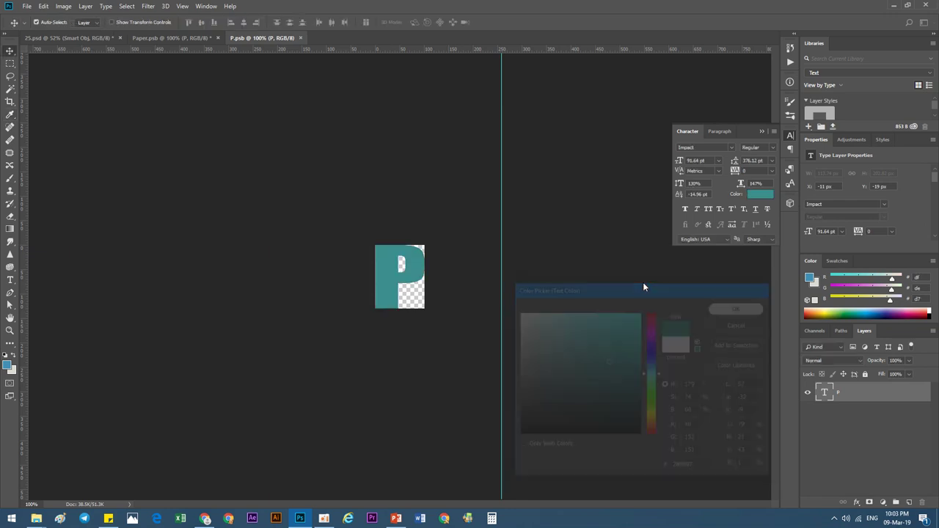
Step: Save and close P.psb and Paper.psb to return to 25.psd
click(304, 38)
click(424, 195)
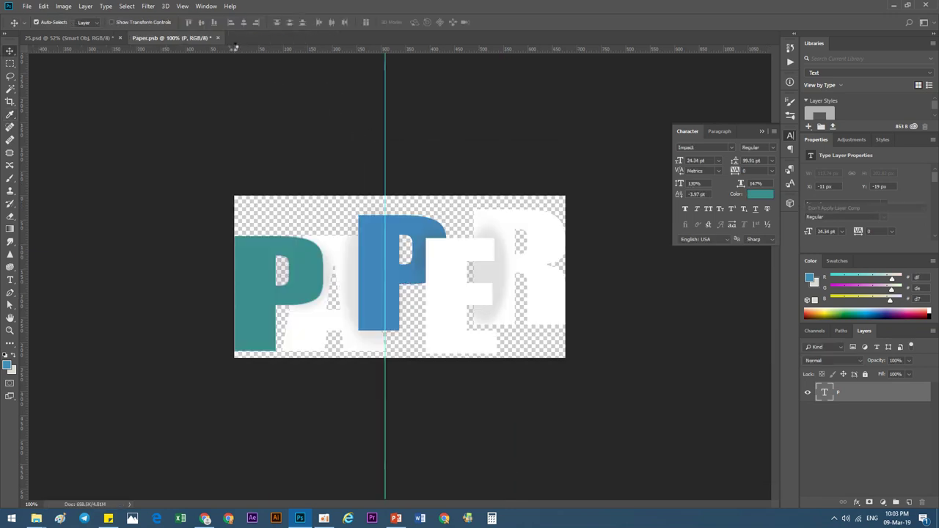
click(217, 37)
click(424, 191)
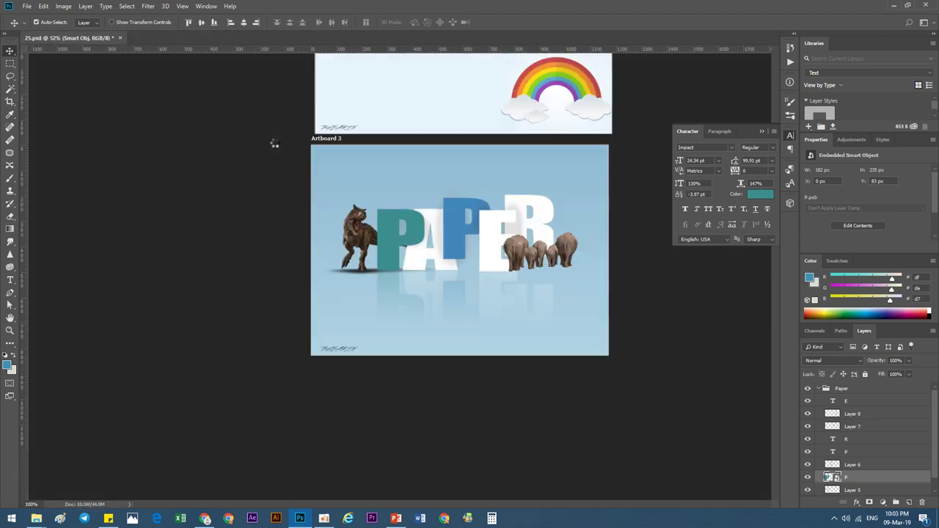
scroll(460, 255, down, 1)
scroll(470, 253, up, 1)
scroll(472, 253, up, 1)
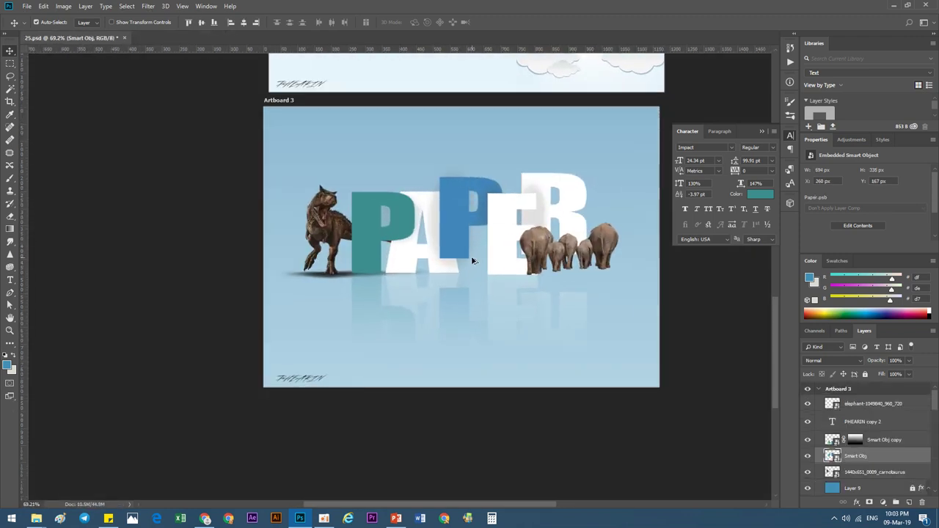
scroll(477, 258, down, 2)
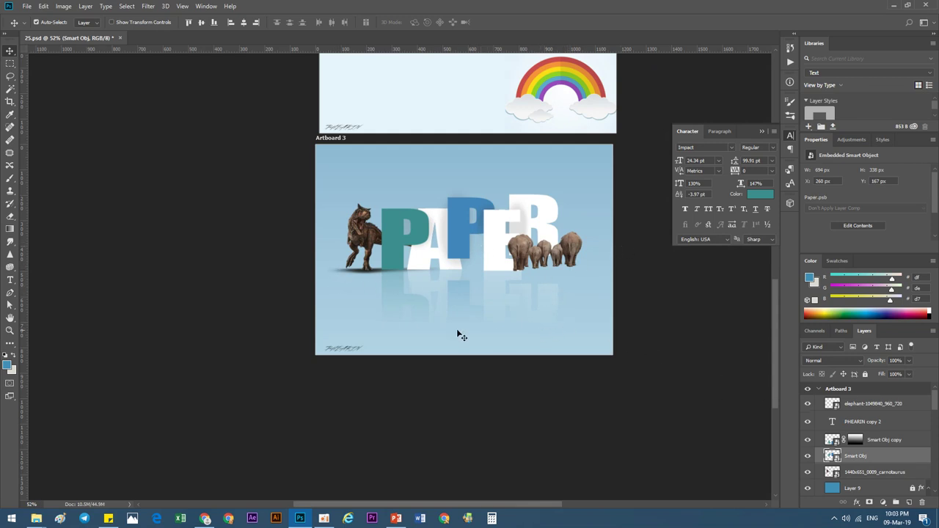
scroll(422, 335, down, 1)
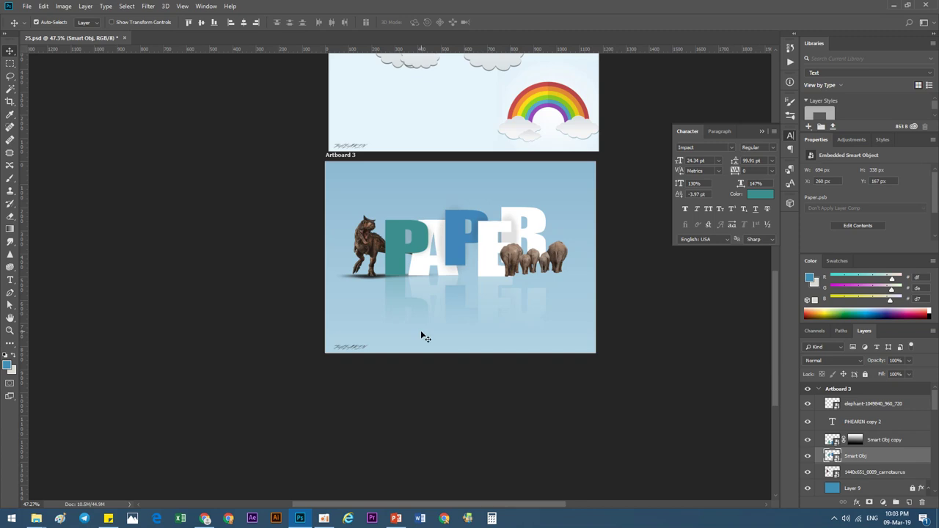